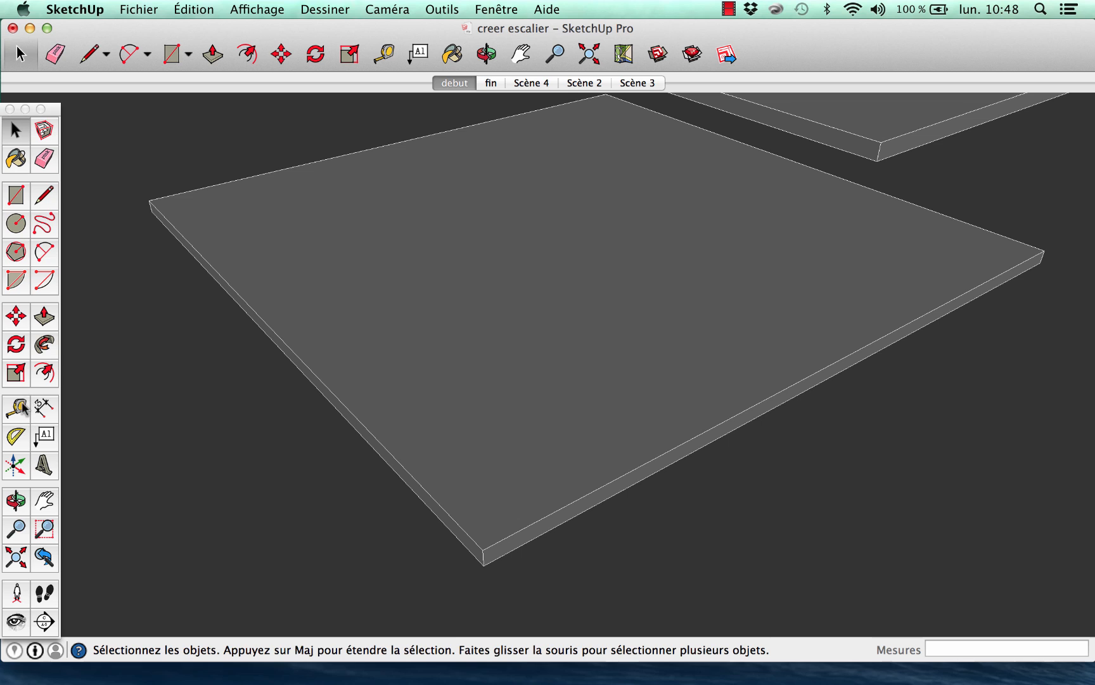
Step: Add two guides on the lower slab, 80 cm from its left edge and 100 cm from its front-right edge
key("t")
scroll(420, 491, "up", 3)
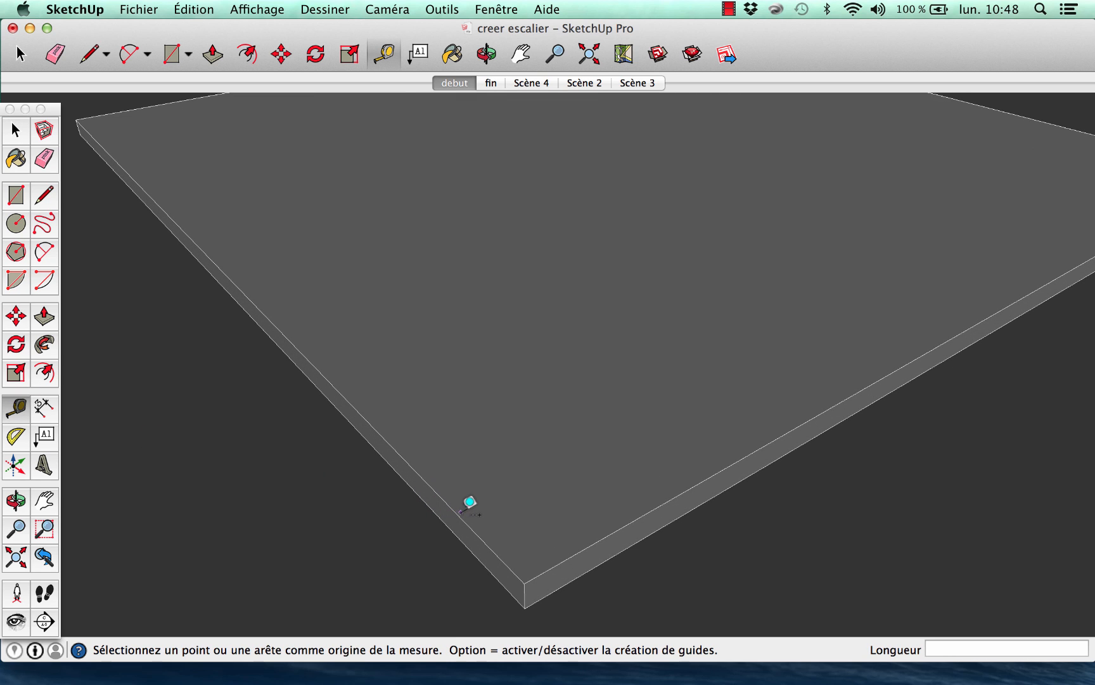
left_click(457, 514)
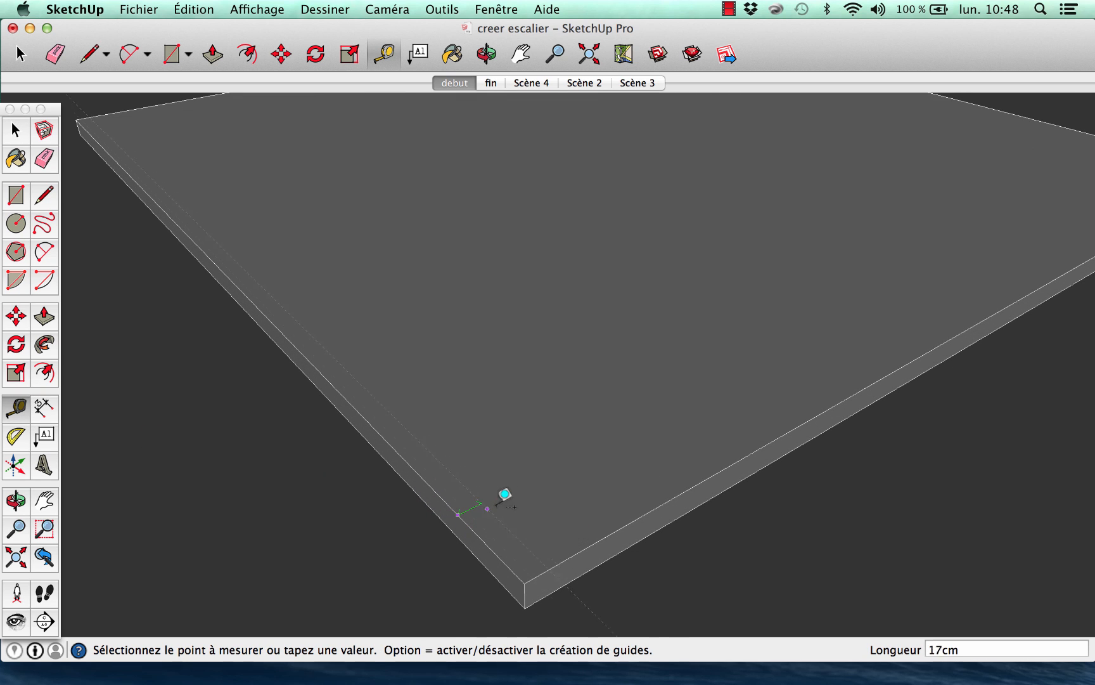
left_click(558, 467)
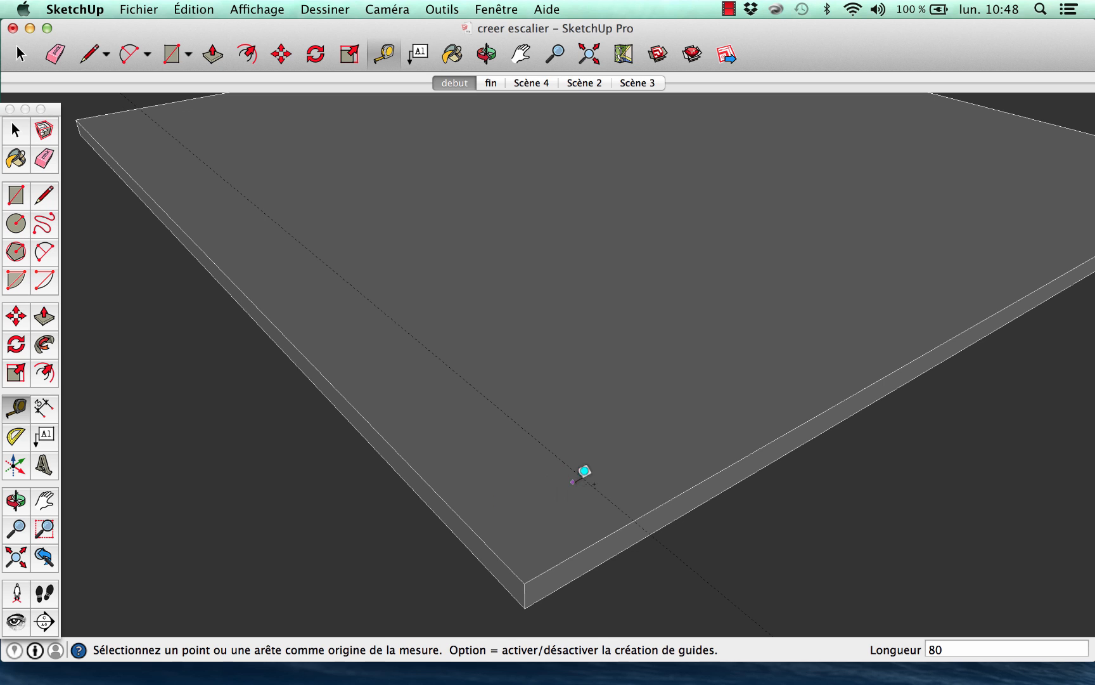
left_click(673, 499)
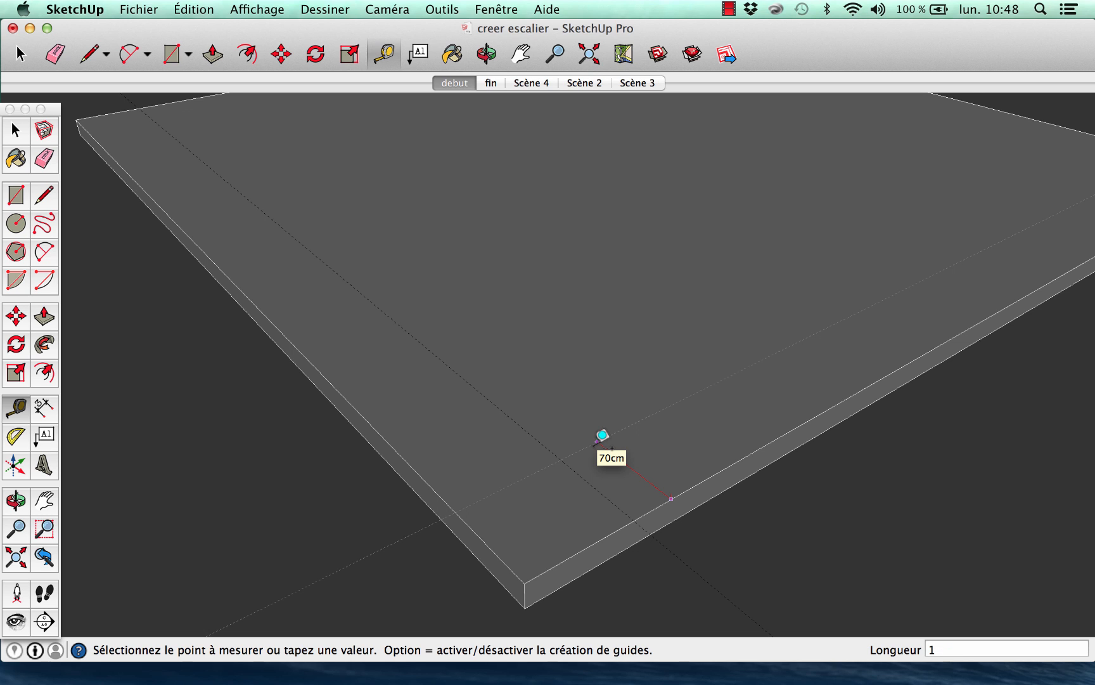
left_click(602, 435)
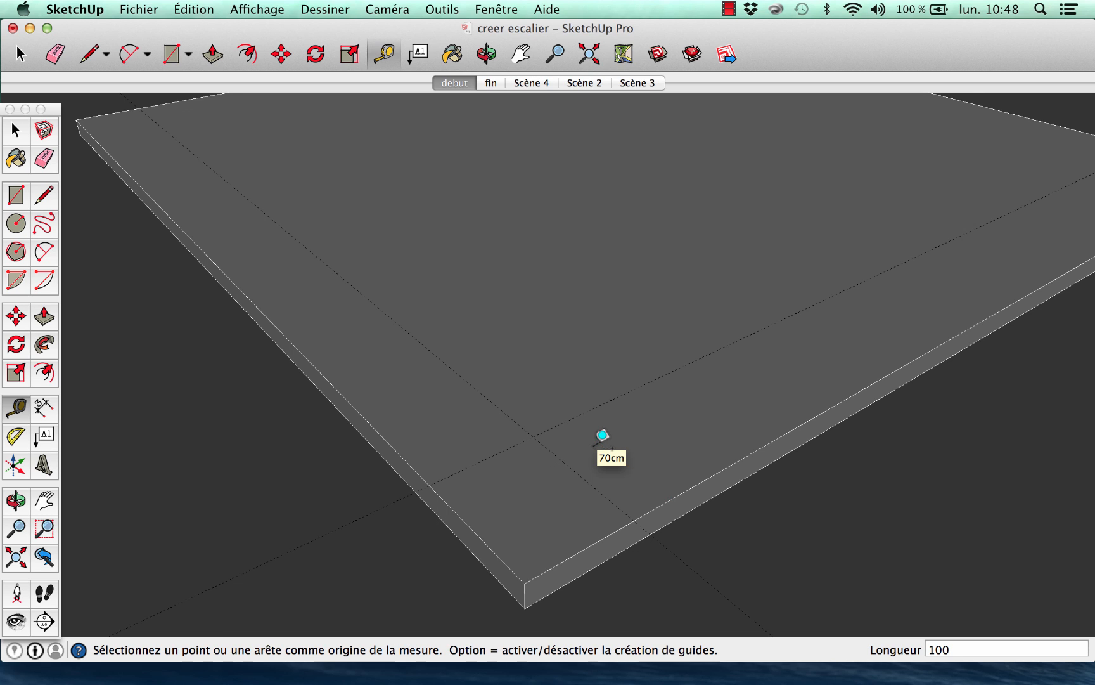
Step: Draw a 100 by 28 cm rectangle on the lower slab, starting from the intersection of the two guides
left_click(15, 197)
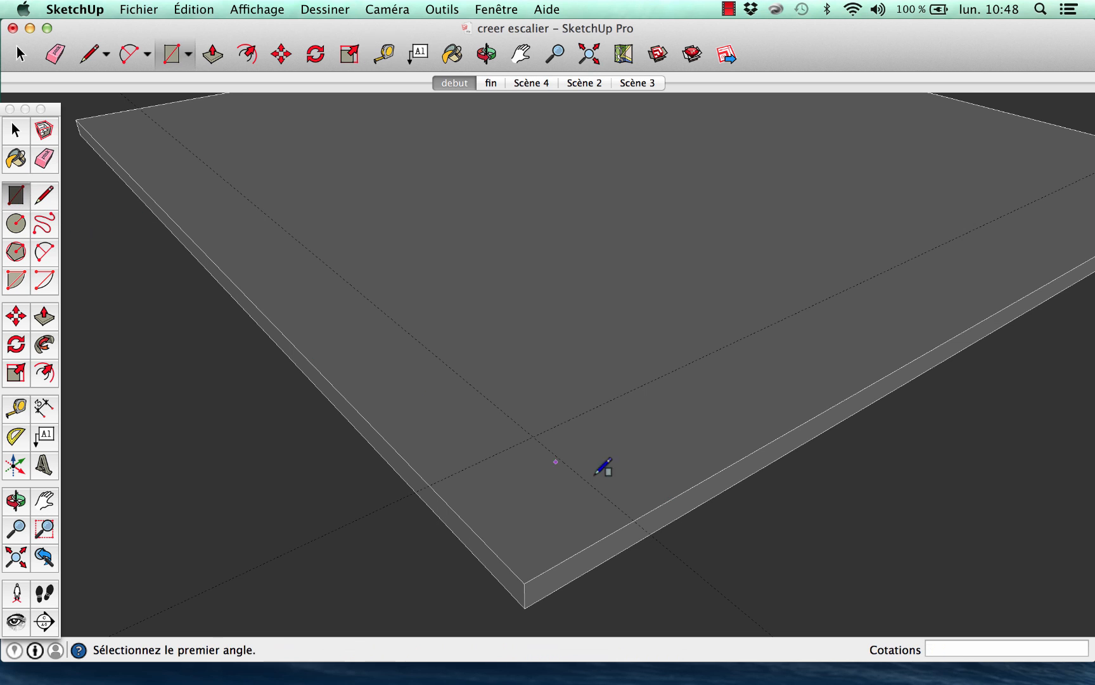
left_click(533, 436)
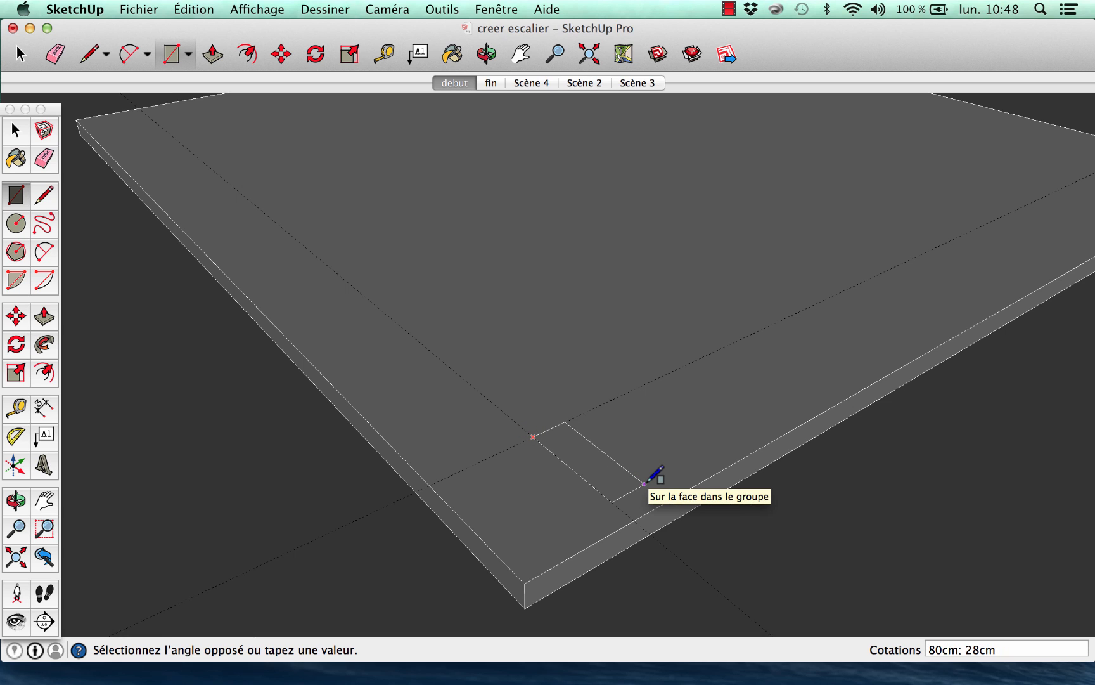
type("100;28")
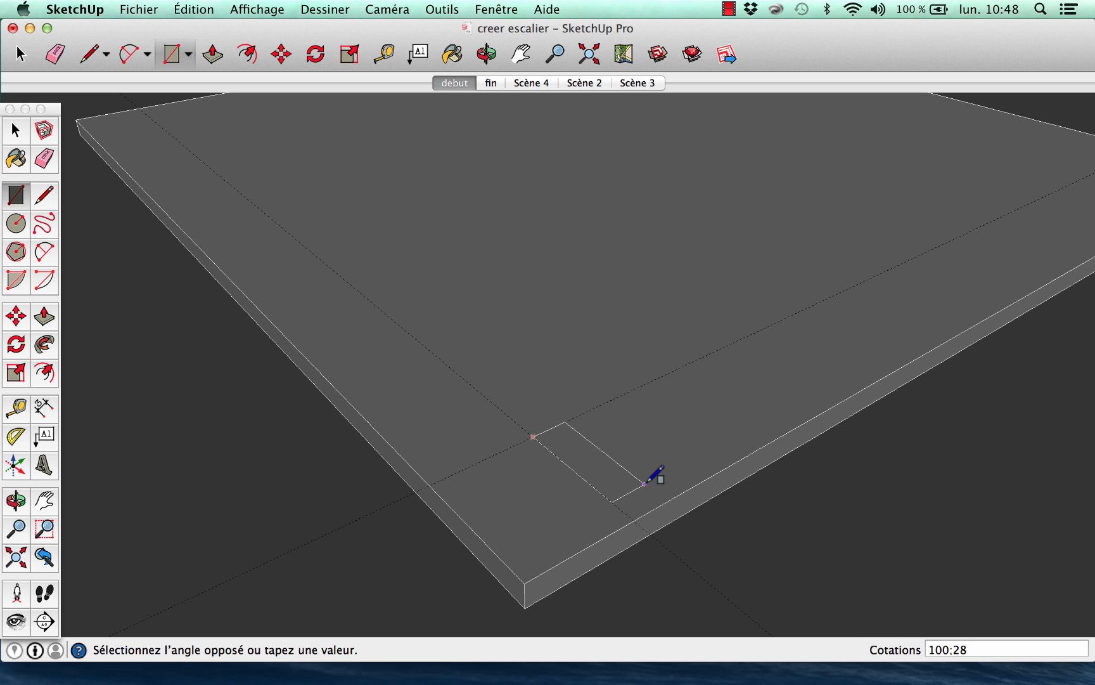
key("Return")
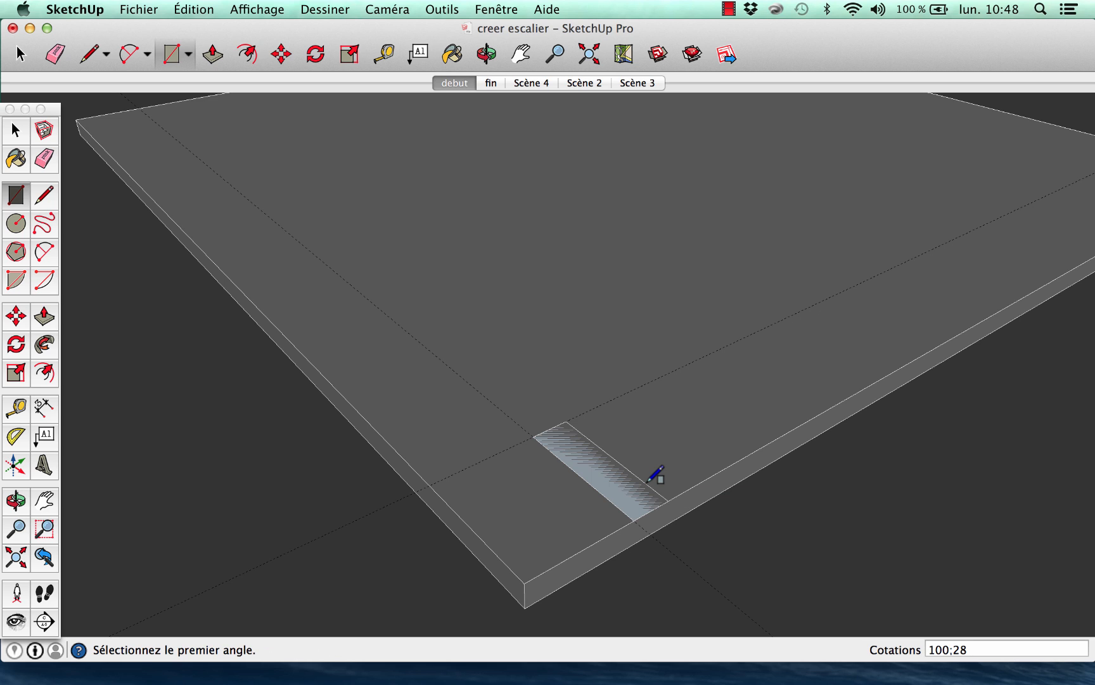
Step: Extrude the rectangle upward 17 cm with Push/Pull to form the first stair step
left_click(46, 316)
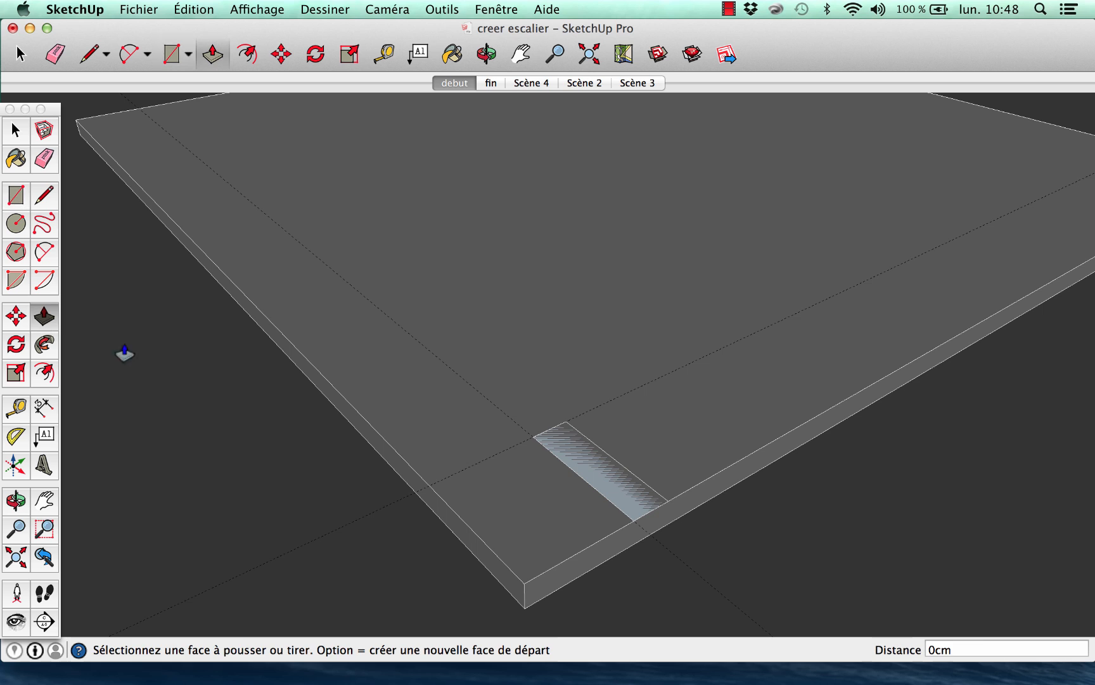
left_click(568, 469)
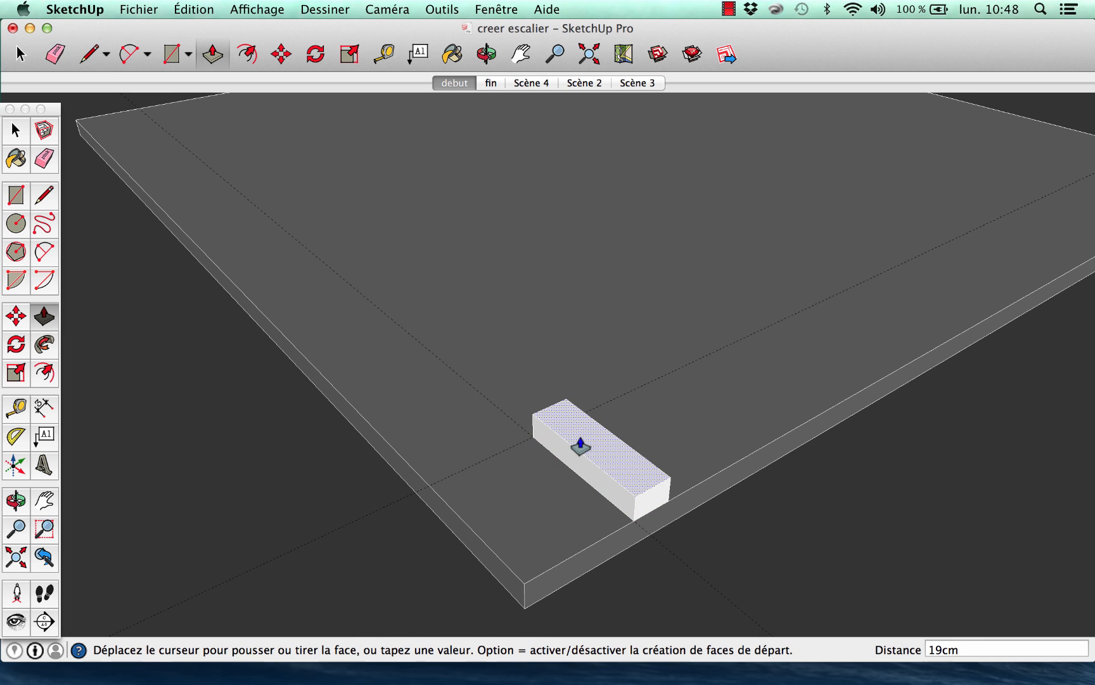
type("17")
key("Return")
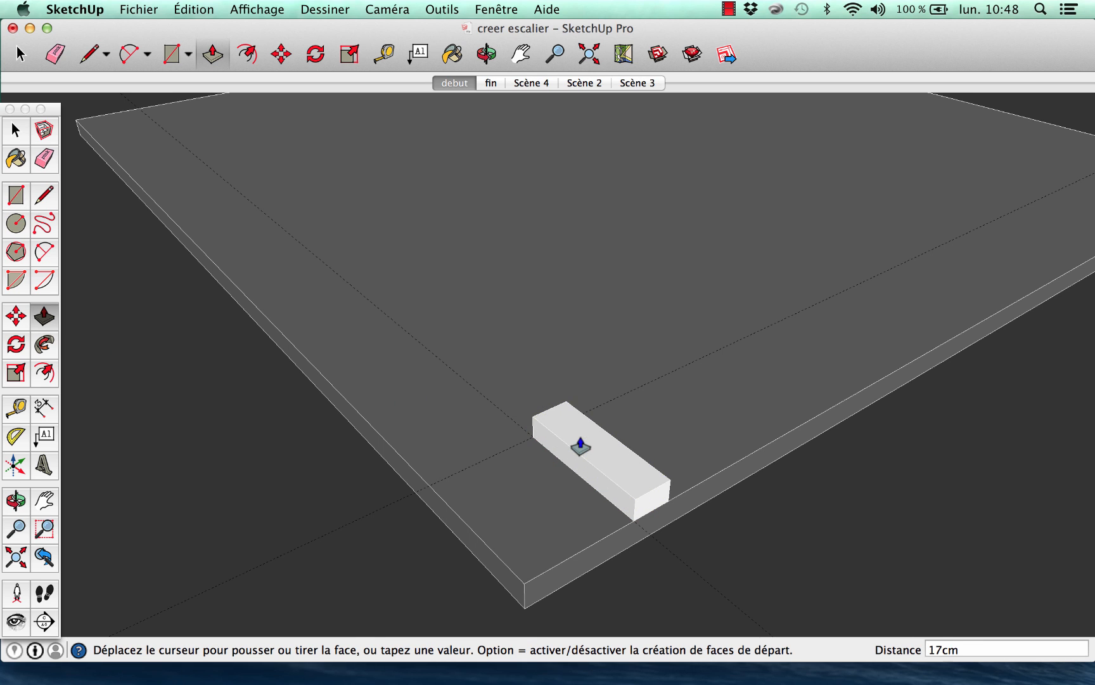
Step: Make the whole step block a component named "marche 3"
left_click(12, 132)
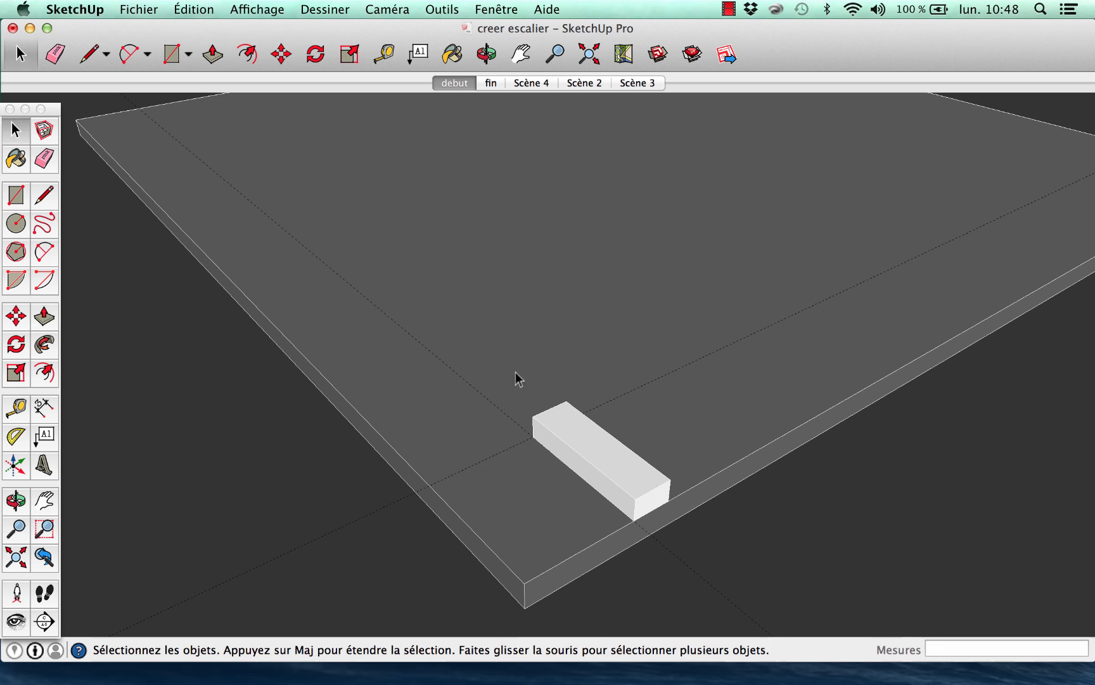
triple_click(579, 449)
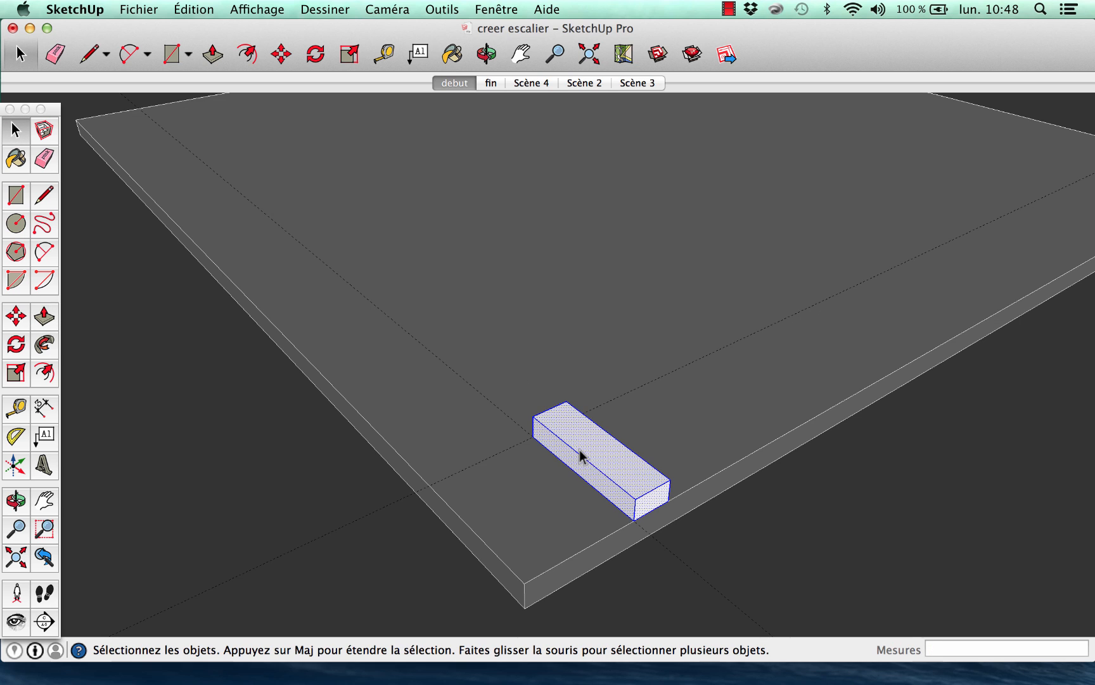
right_click(632, 485)
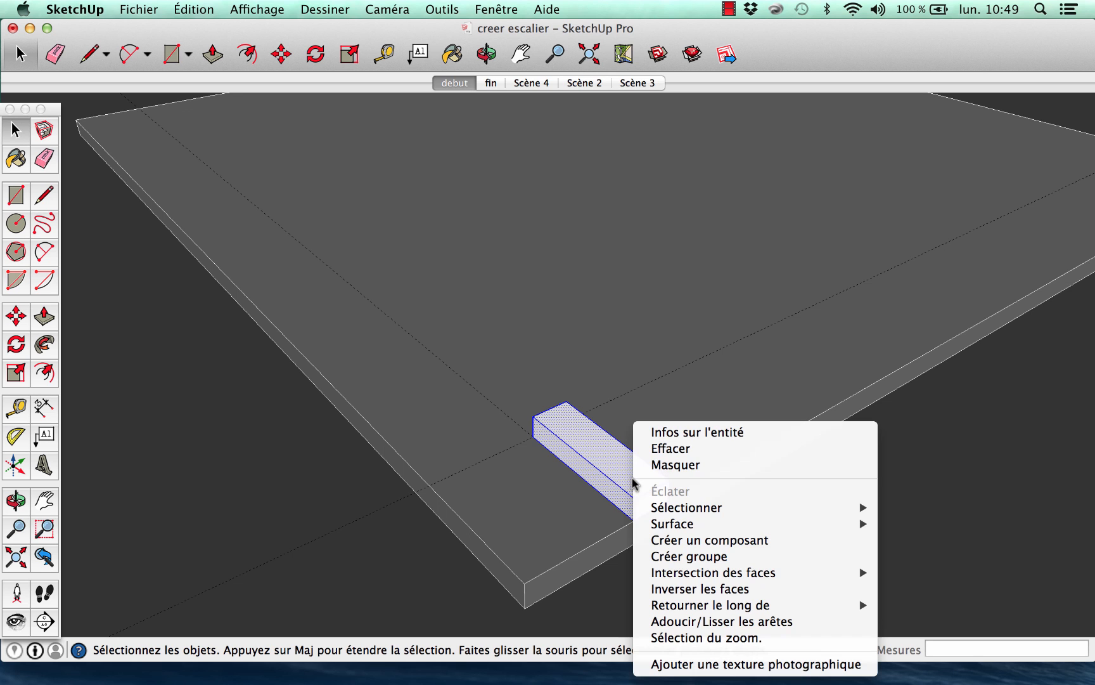
left_click(677, 542)
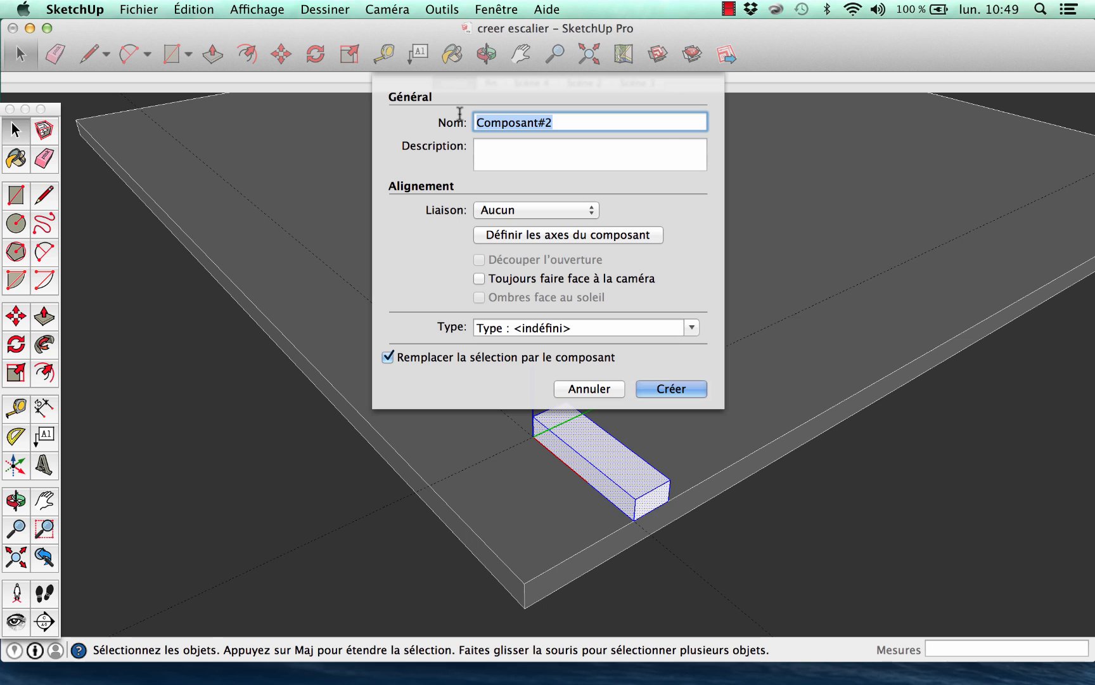
type("marche ")
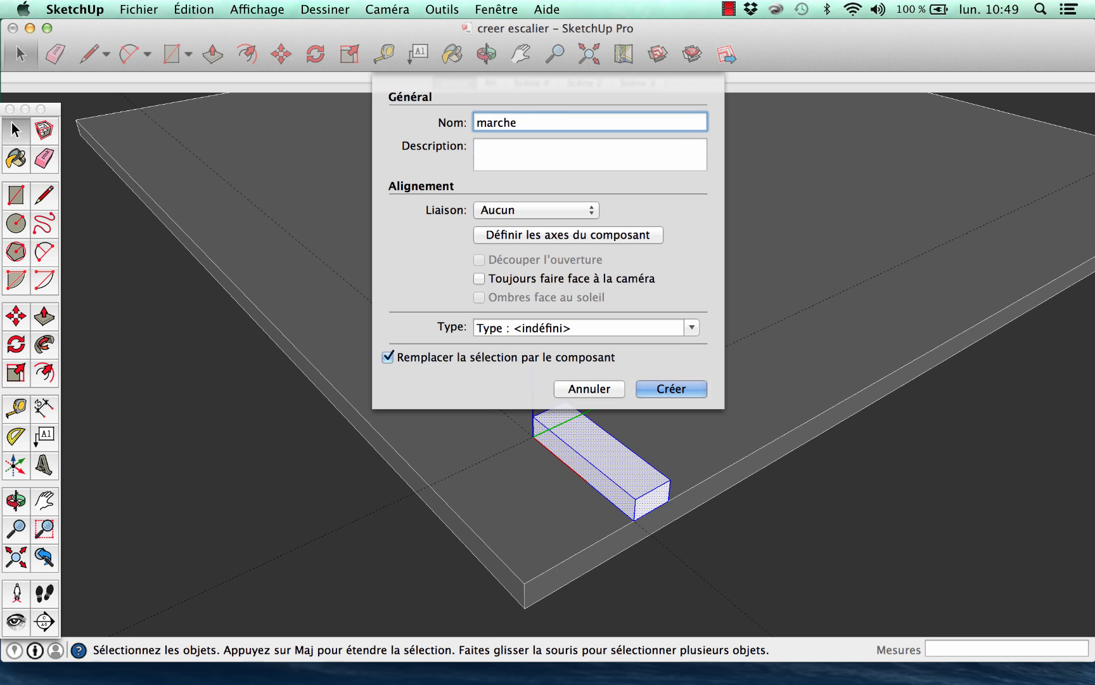
type("3")
left_click(659, 388)
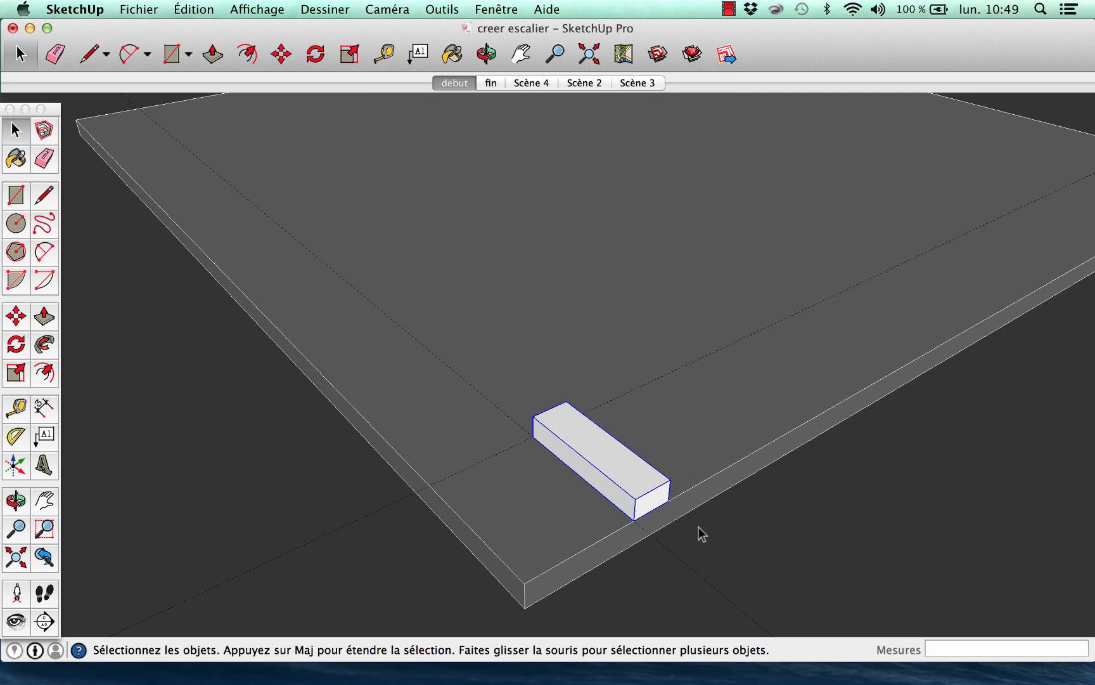
Step: Copy the step from its lower front corner to its upper back corner and repeat the copy 14 times
left_click(16, 315)
scroll(721, 550, "up", 5)
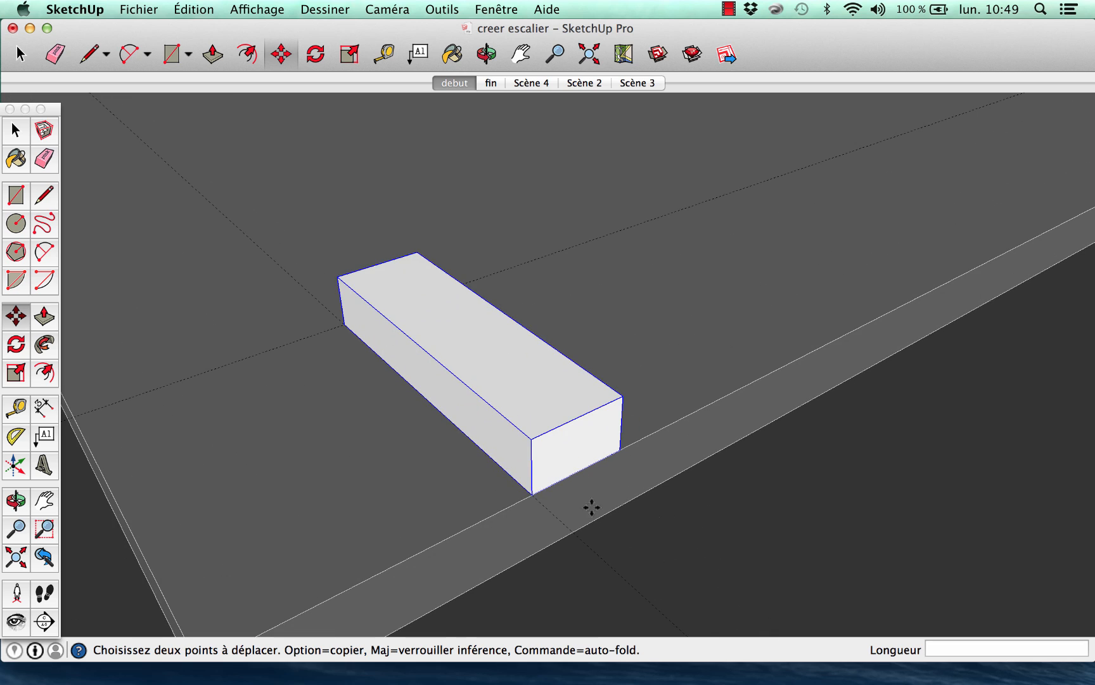
left_click(533, 491)
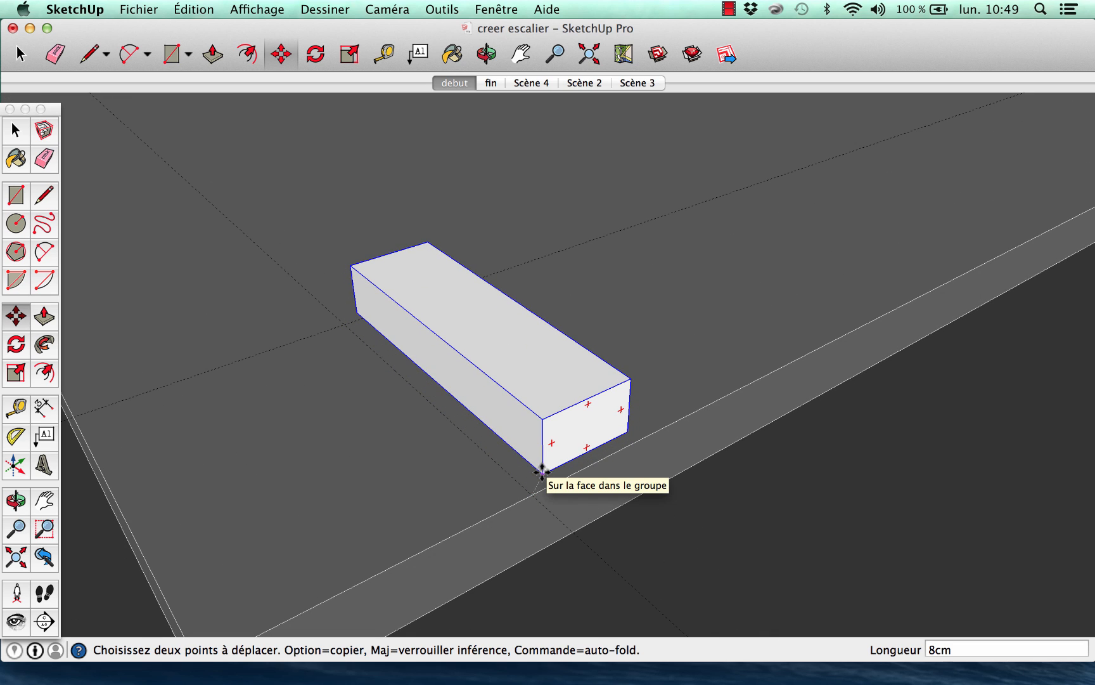
left_click(542, 470, "alt")
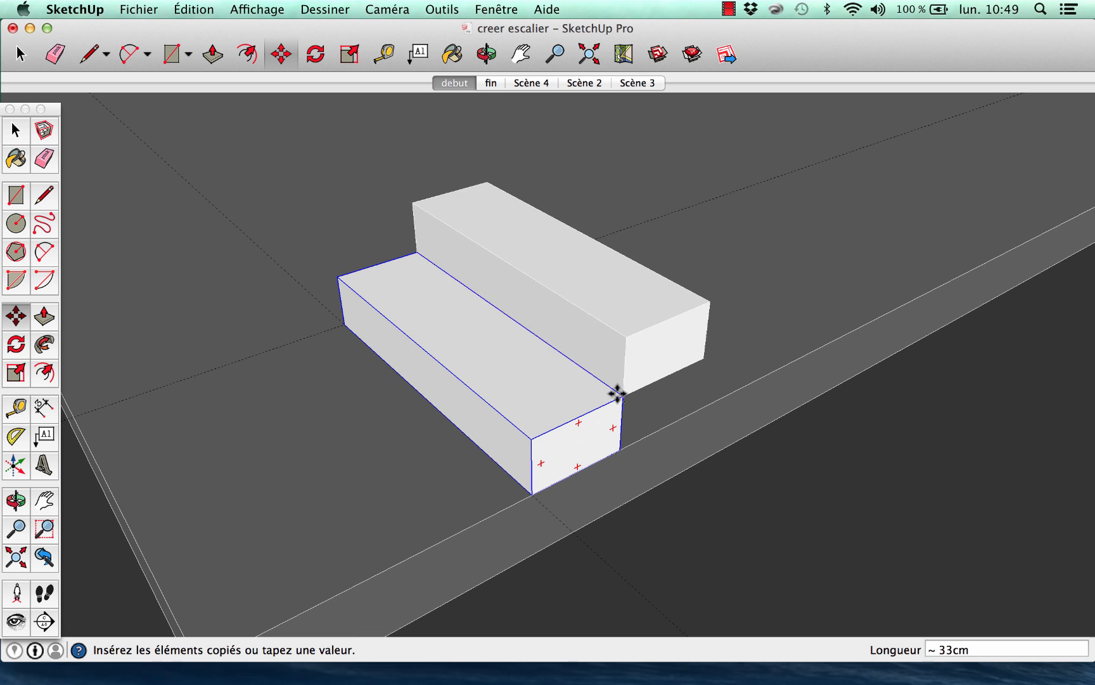
left_click(622, 395)
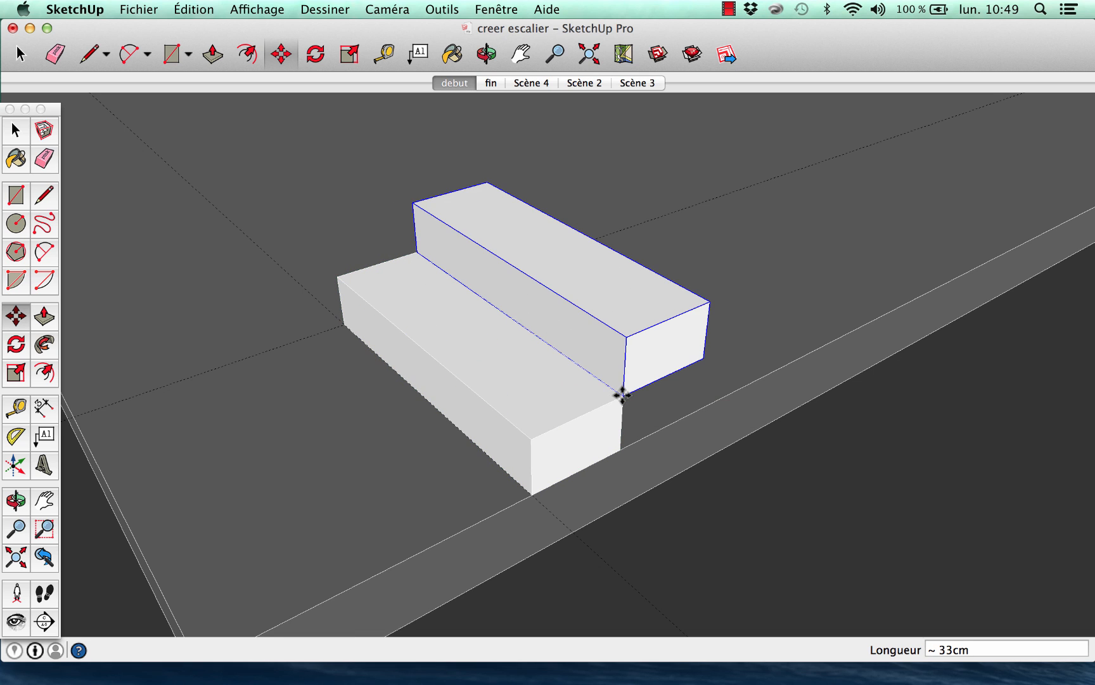
type("*")
type("14")
key("Return")
Step: Select all the stair steps from above and combine them into one group
scroll(348, 552, "down", 10)
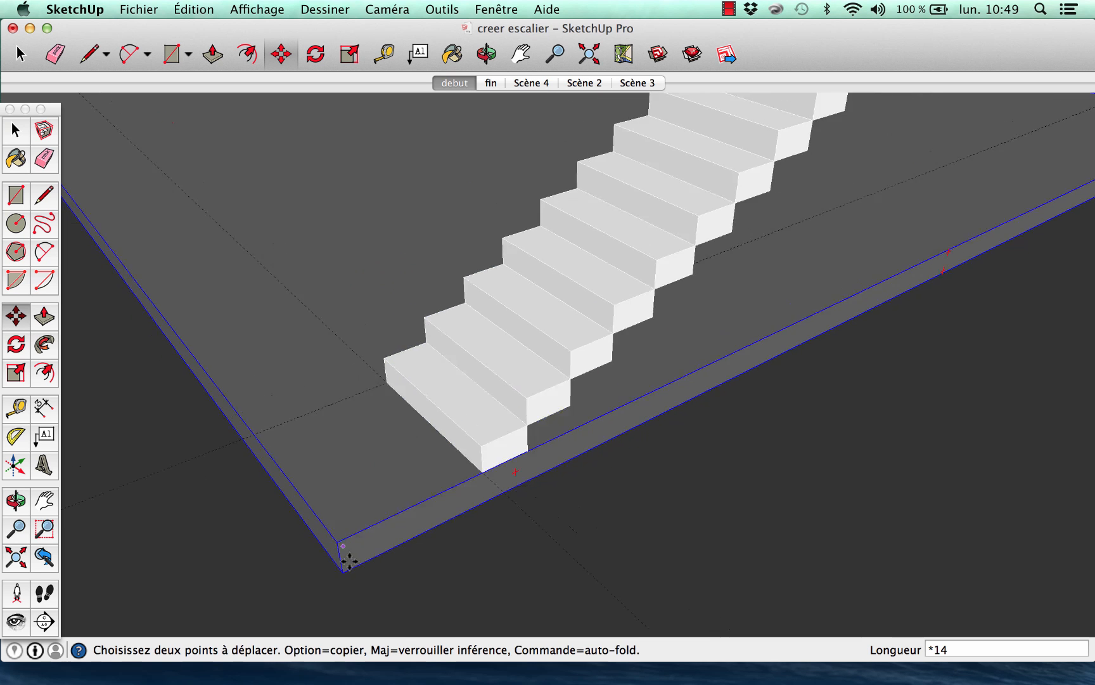
middle_click_drag(684, 447, 559, 465)
scroll(761, 288, "up", 6)
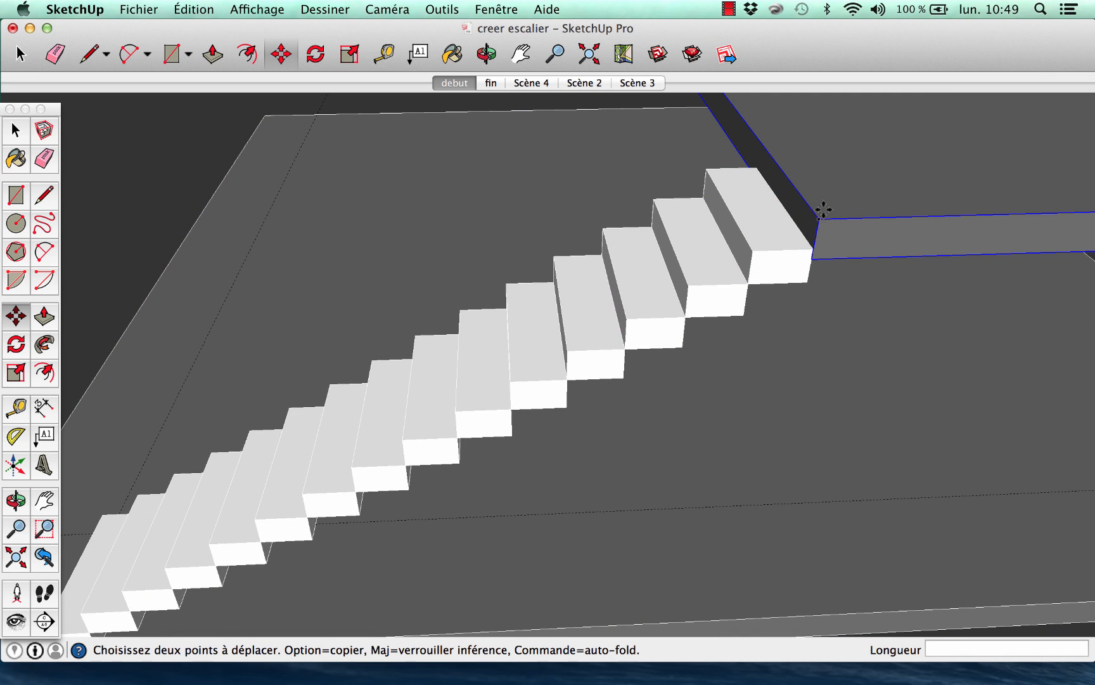
scroll(823, 209, "down", 5)
middle_click_drag(760, 298, 717, 322)
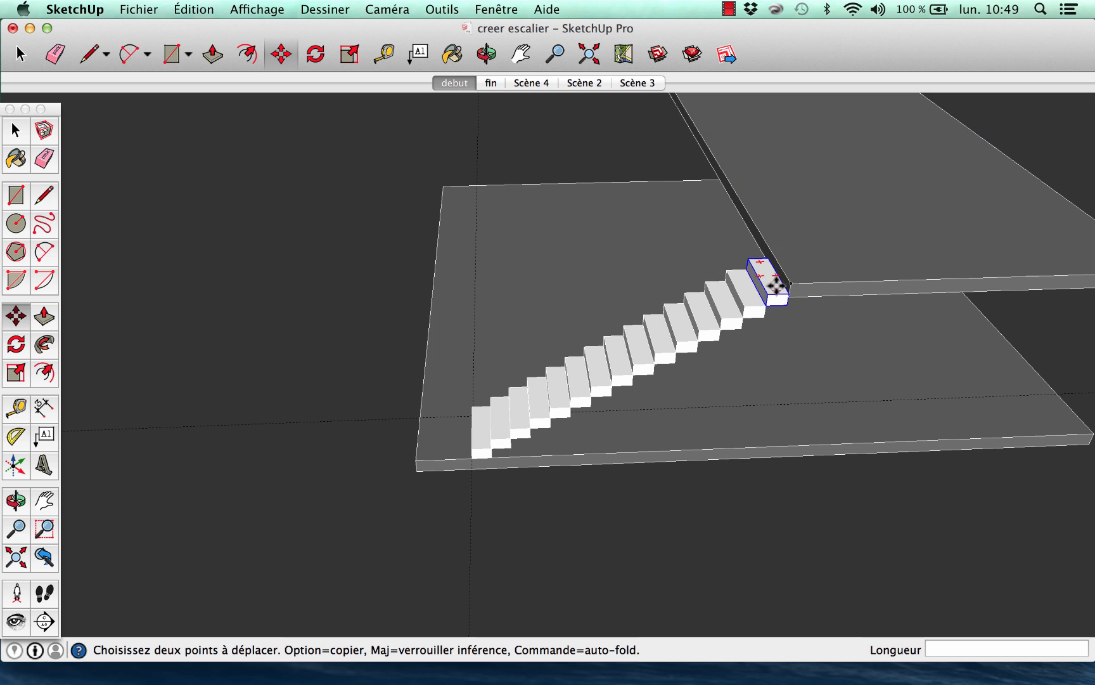
key("space")
key("o")
left_click_drag(653, 242, 638, 535)
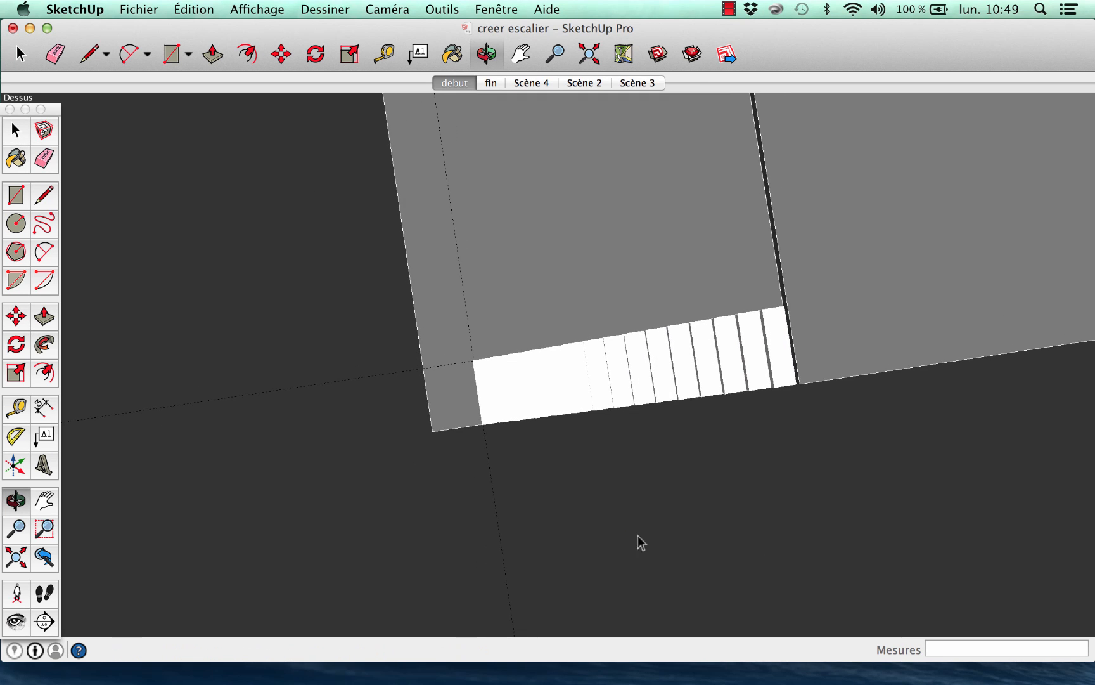
key("space")
left_click_drag(528, 341, 841, 476)
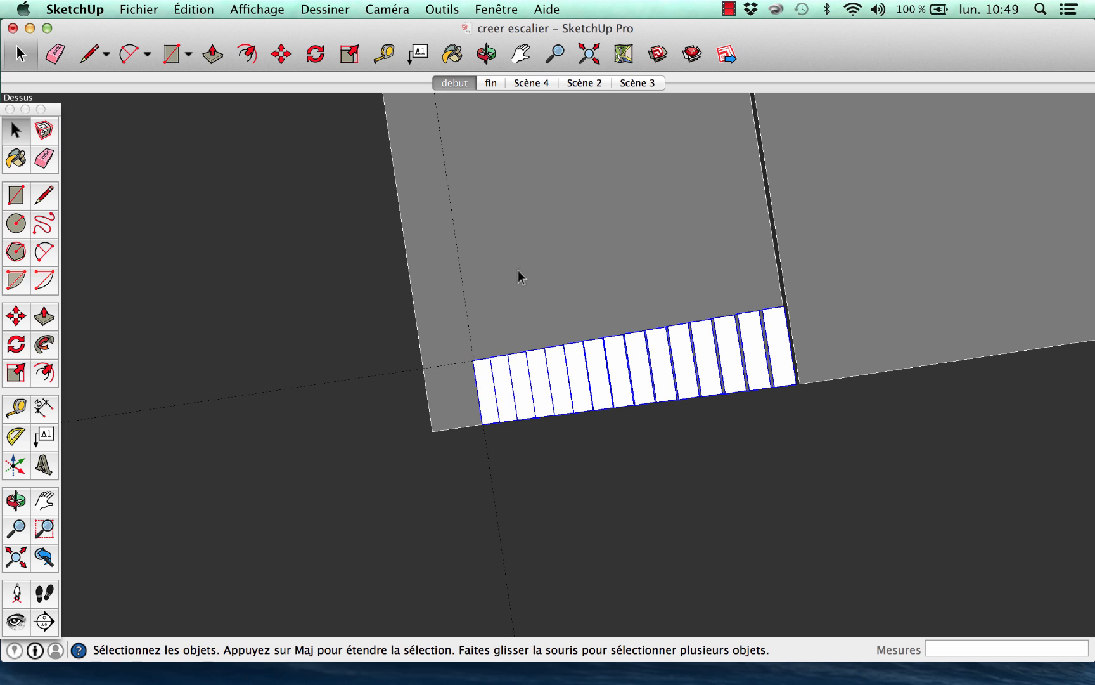
right_click(623, 374)
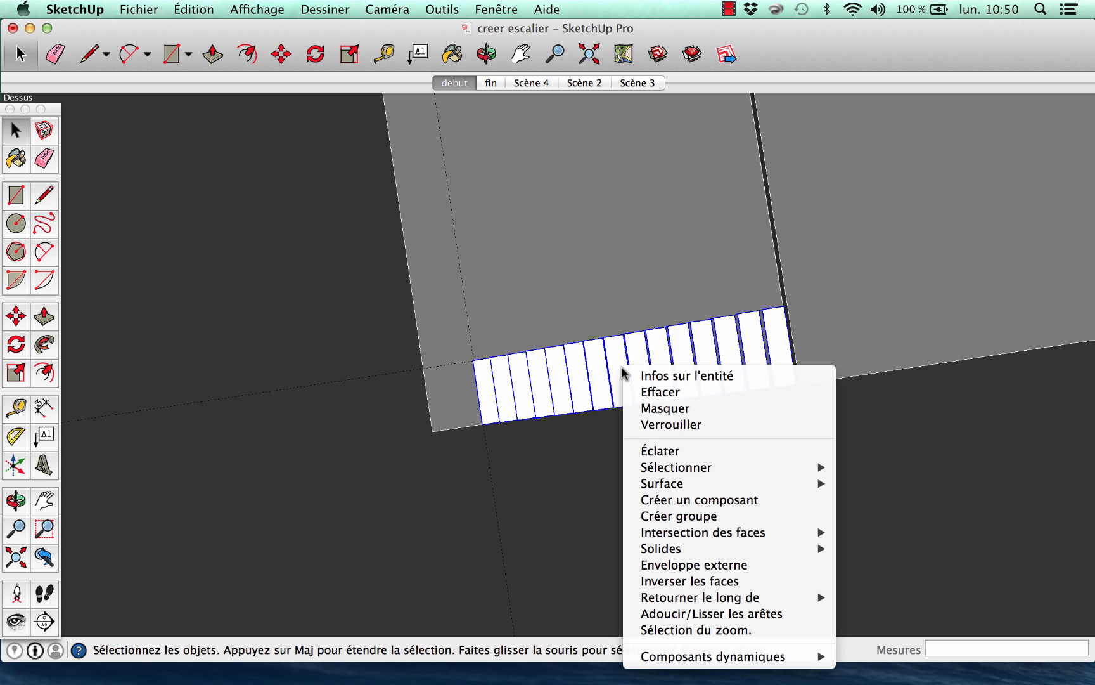
left_click(669, 517)
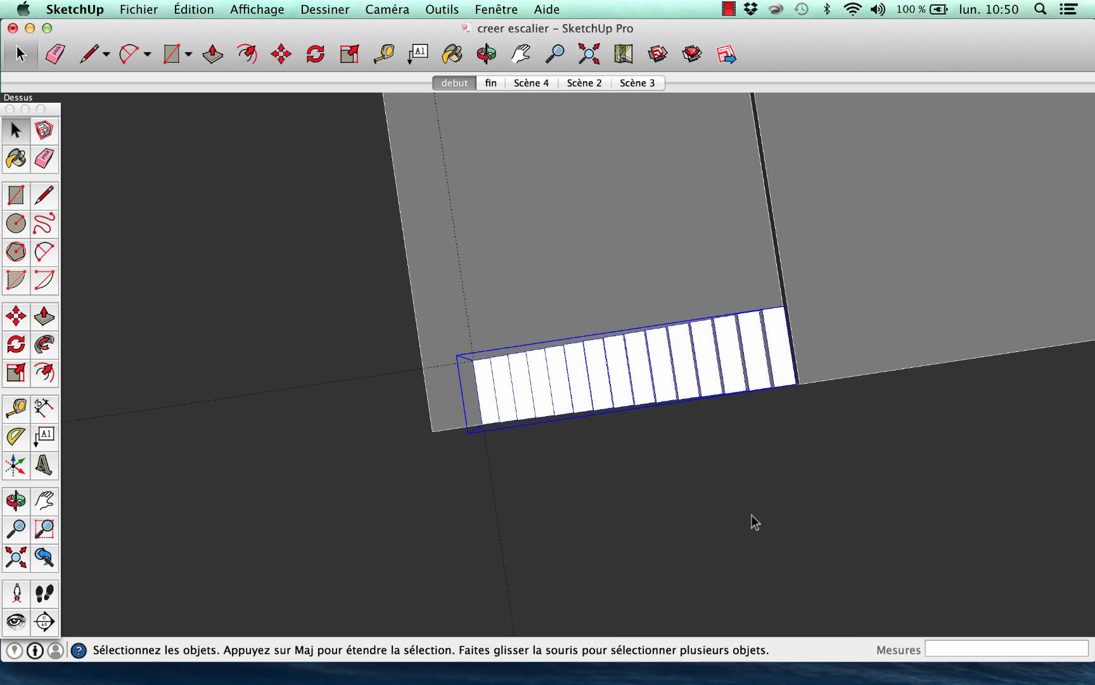
Step: Scale the staircase group vertically by about 1.06 to meet the top of the upper slab, and deselect it
key("o")
left_click_drag(753, 521, 761, 98)
key("space")
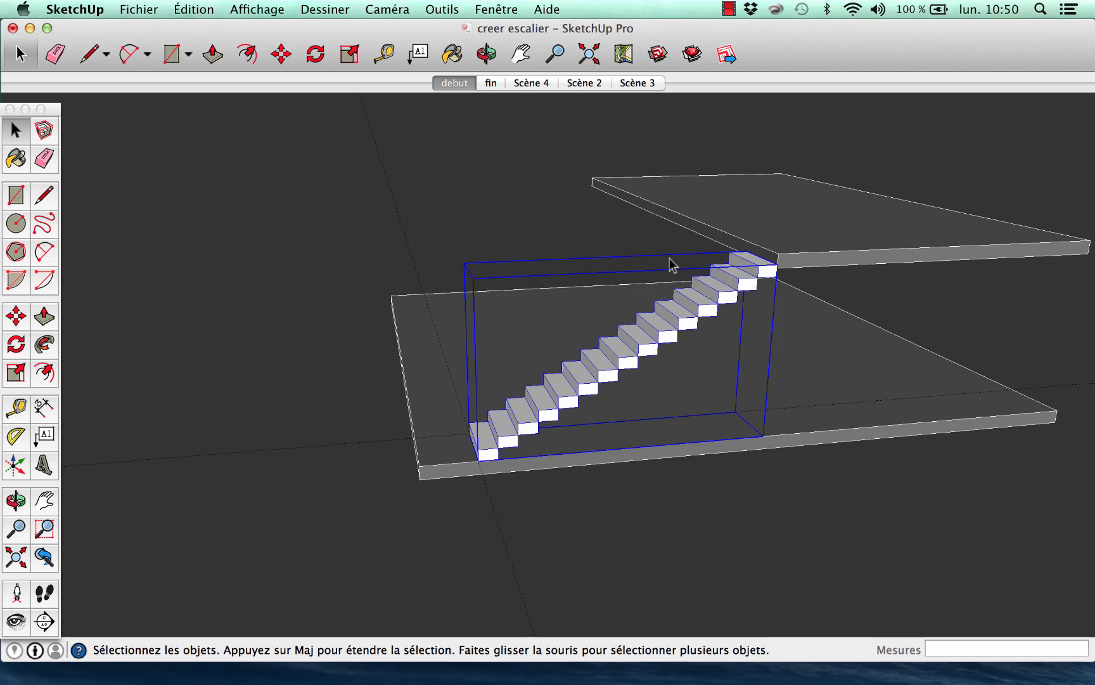
left_click(16, 372)
middle_click_drag(648, 252, 614, 374)
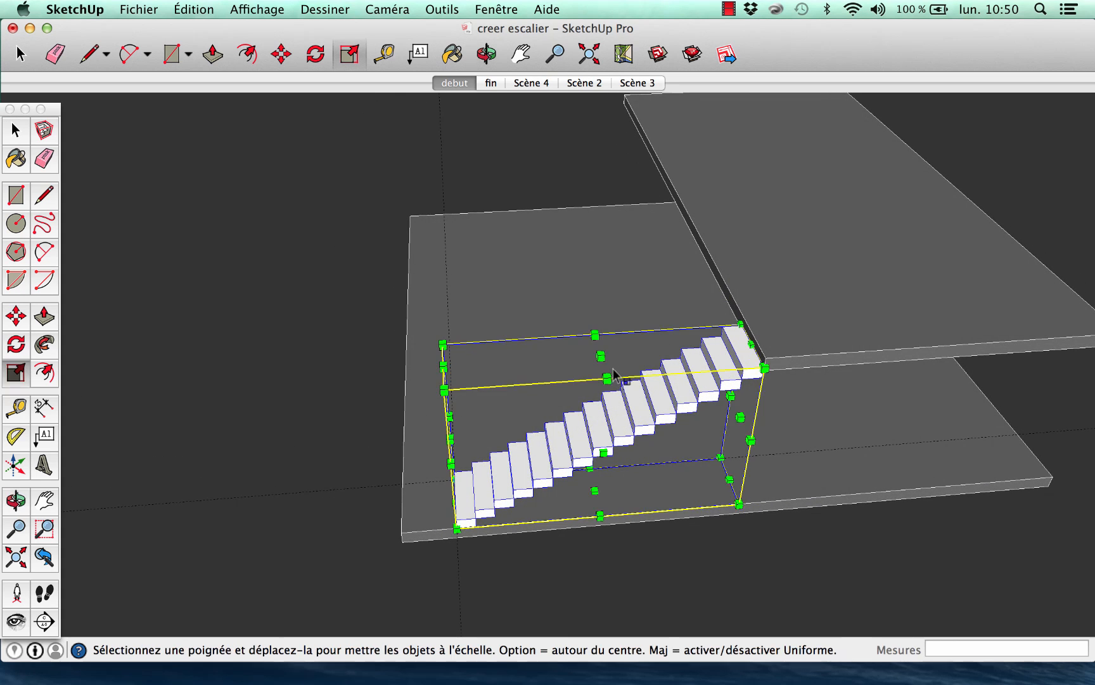
left_click_drag(601, 353, 724, 256)
left_click_drag(832, 330, 879, 350)
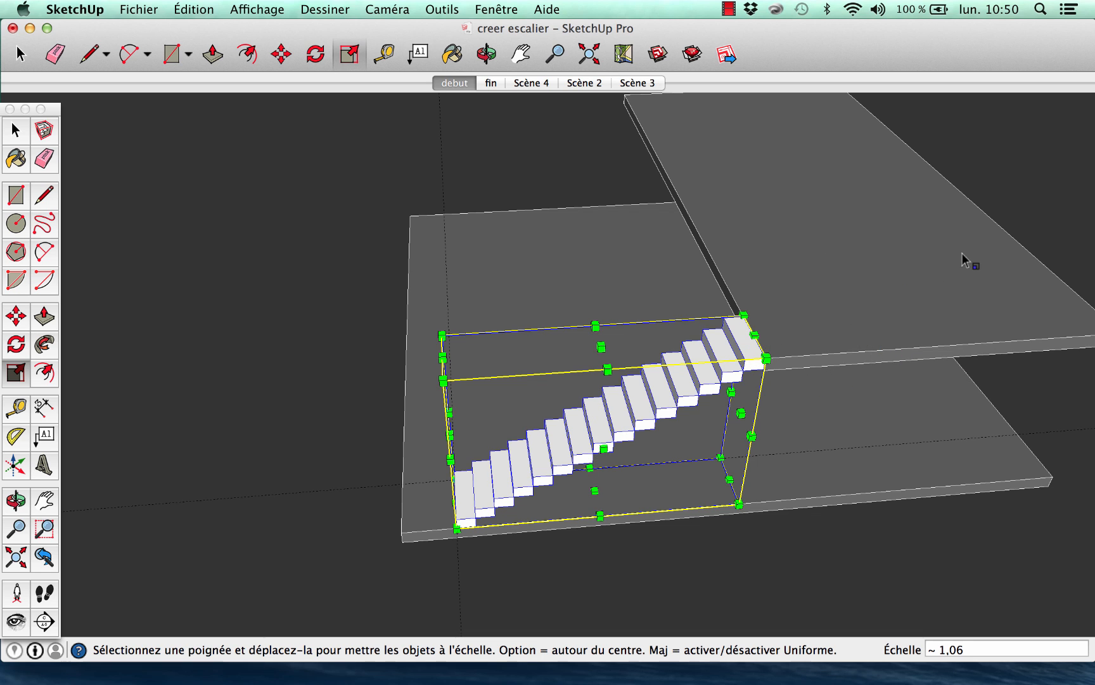
scroll(698, 367, "down", 3)
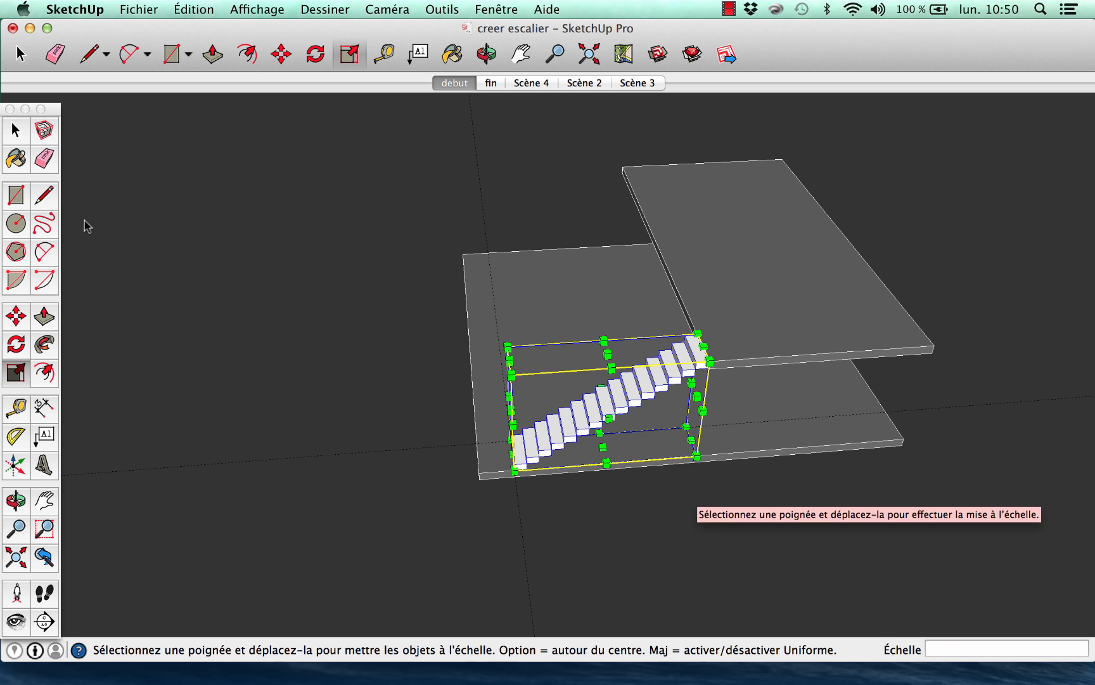
left_click(15, 131)
left_click(498, 513)
scroll(551, 463, "up", 5)
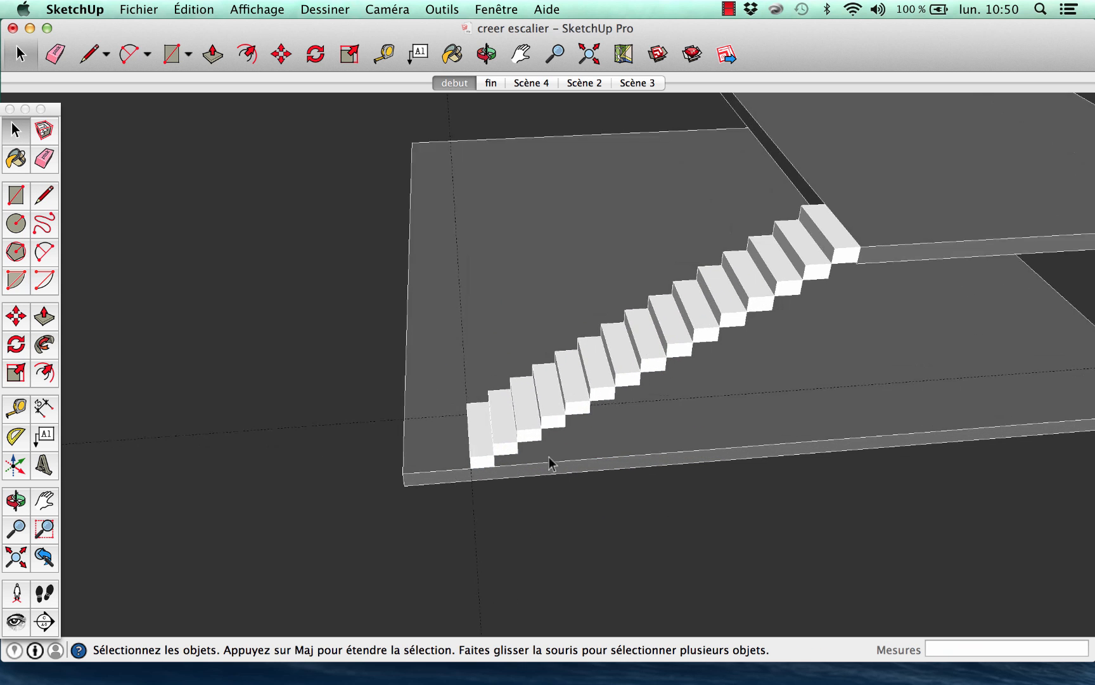
middle_click_drag(550, 463, 630, 472)
scroll(563, 483, "up", 5)
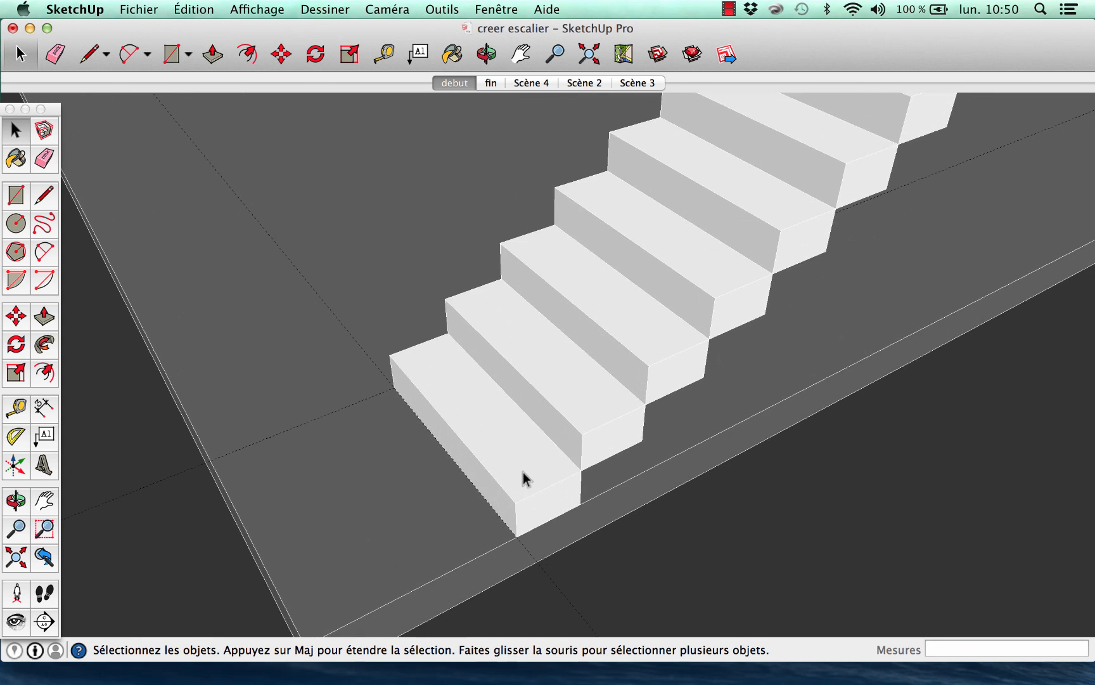
Step: Open the staircase group and the lowest step's component for editing
left_click(529, 472)
double_click(528, 471)
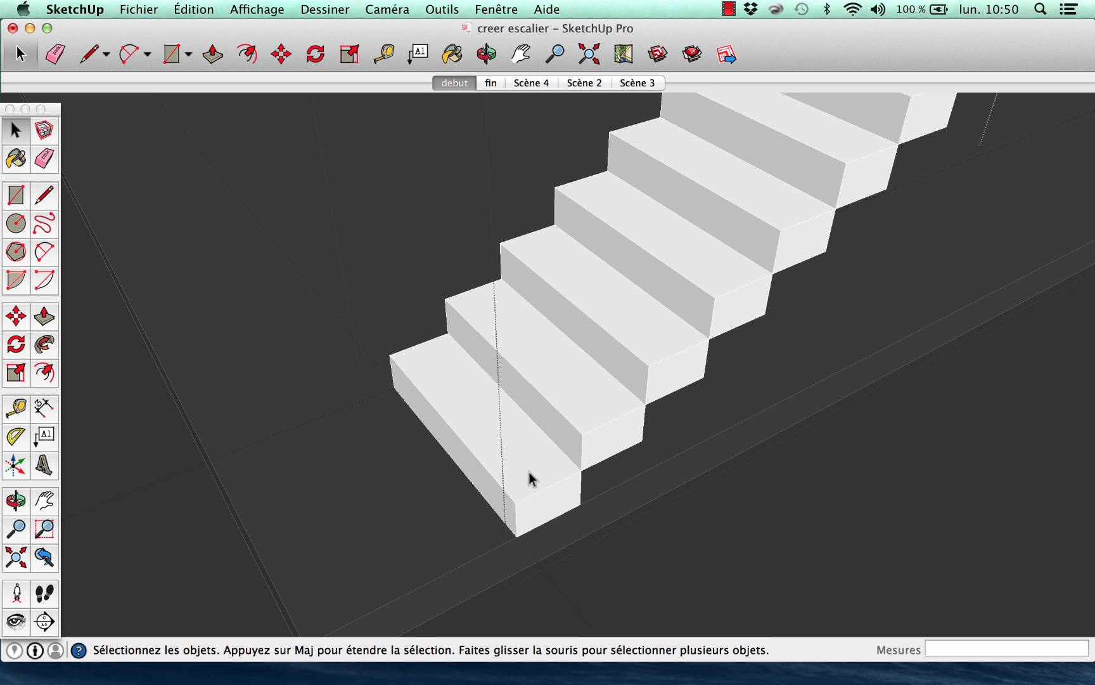
left_click(528, 471)
double_click(540, 476)
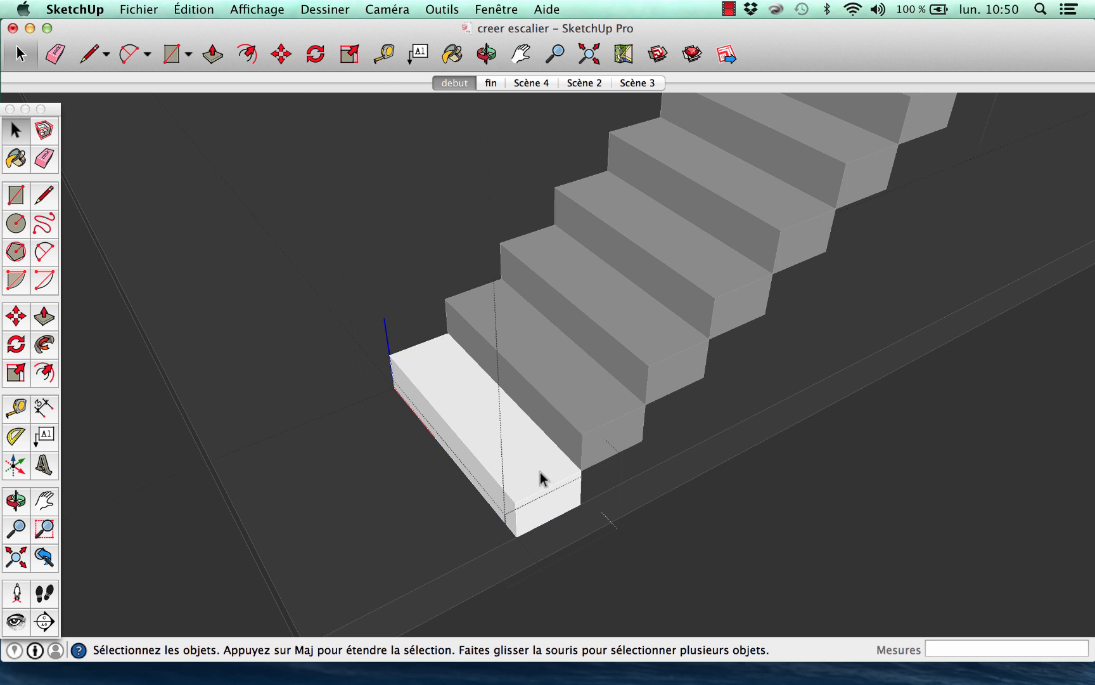
middle_click_drag(518, 474, 463, 367)
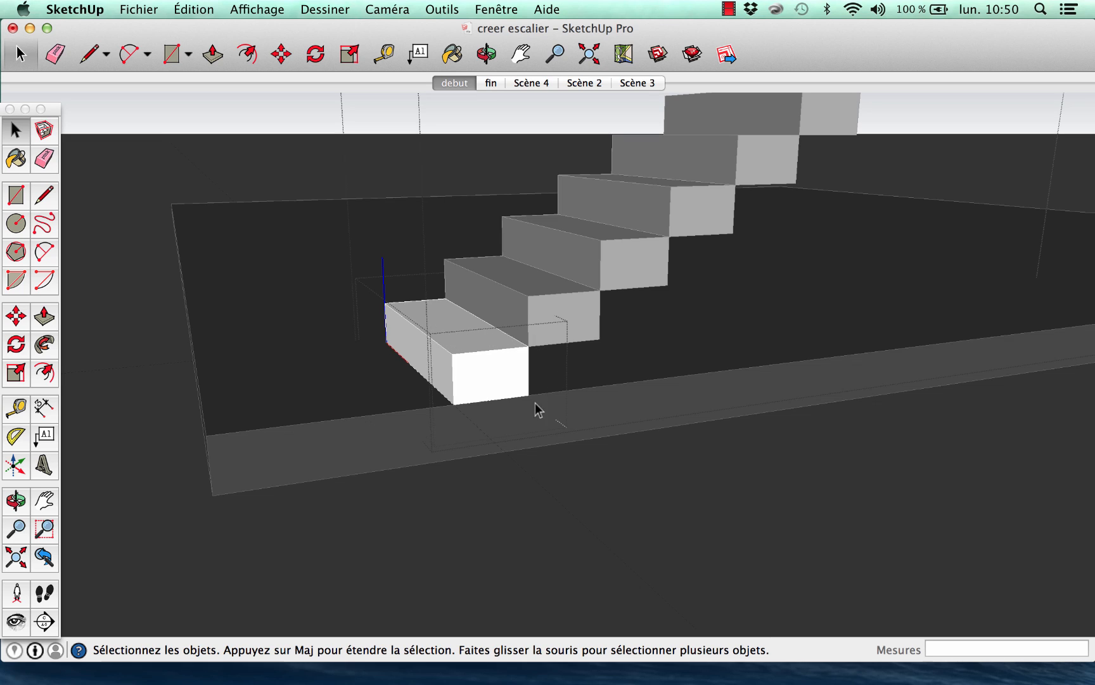
Step: Select all the geometry of the step block and make it a group inside the component
triple_click(481, 356)
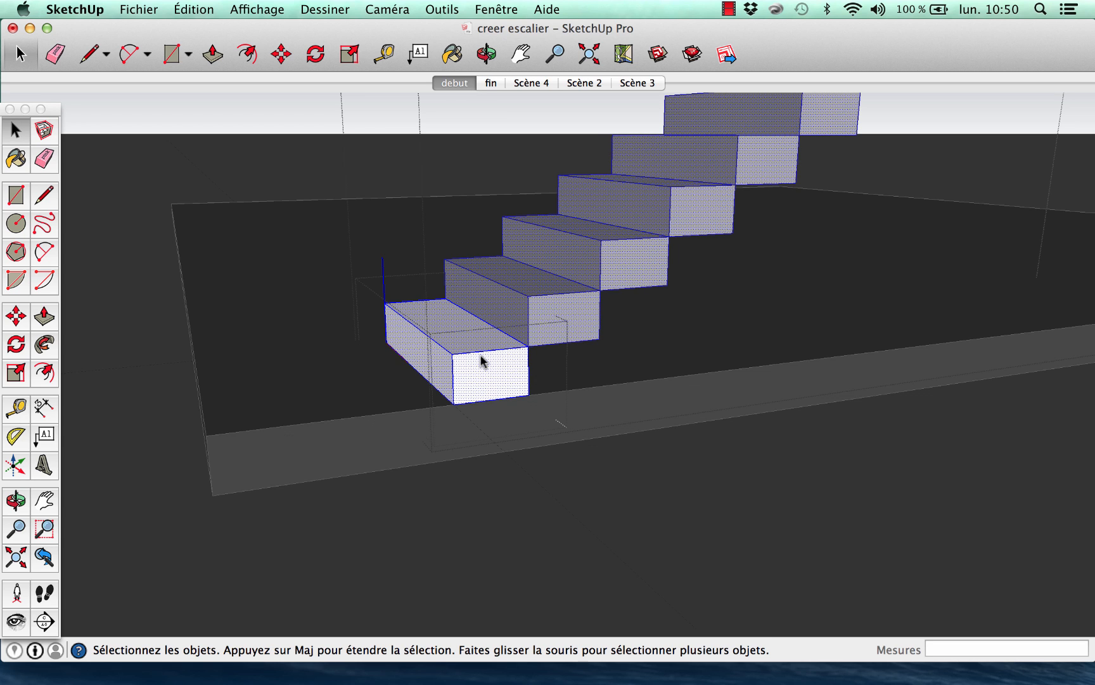
right_click(482, 358)
left_click(538, 488)
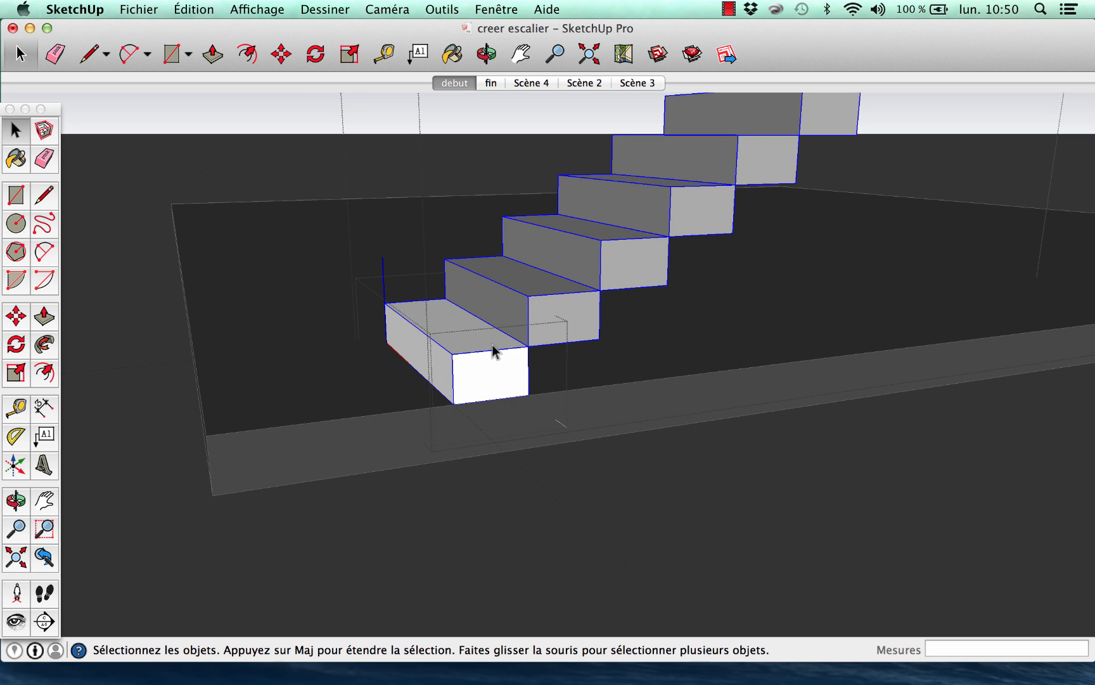
Step: Draw a circle of 1 cm radius on top of the lowest step, near the middle of its outer side edge
middle_click_drag(487, 338, 494, 400)
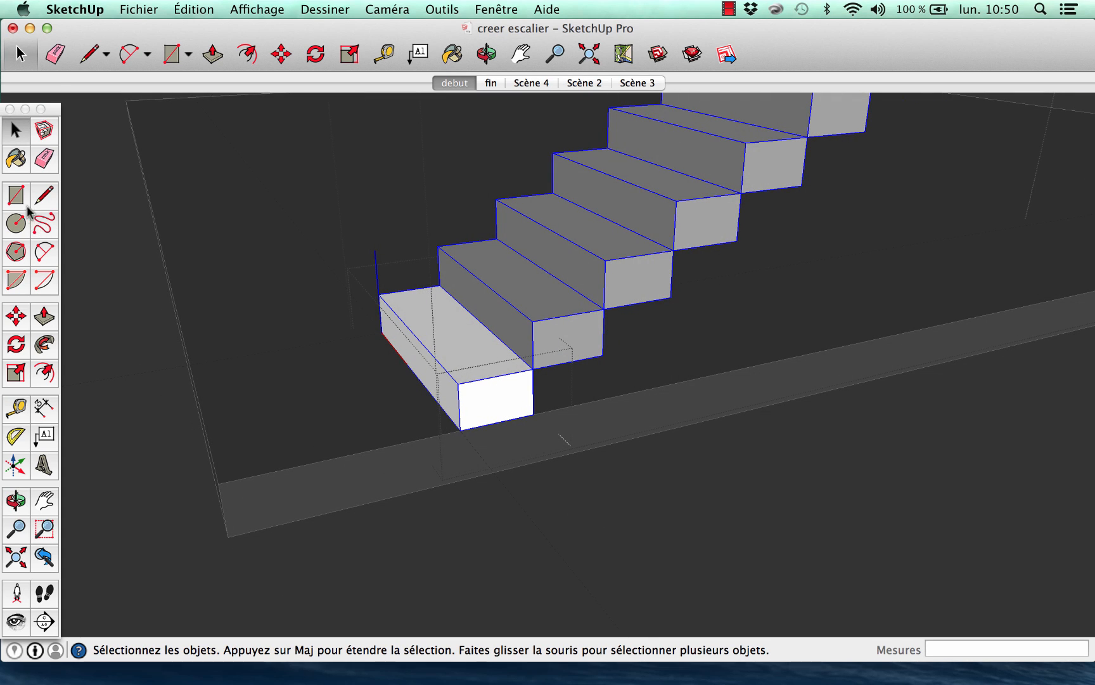
left_click(16, 223)
scroll(487, 372, "up", 5)
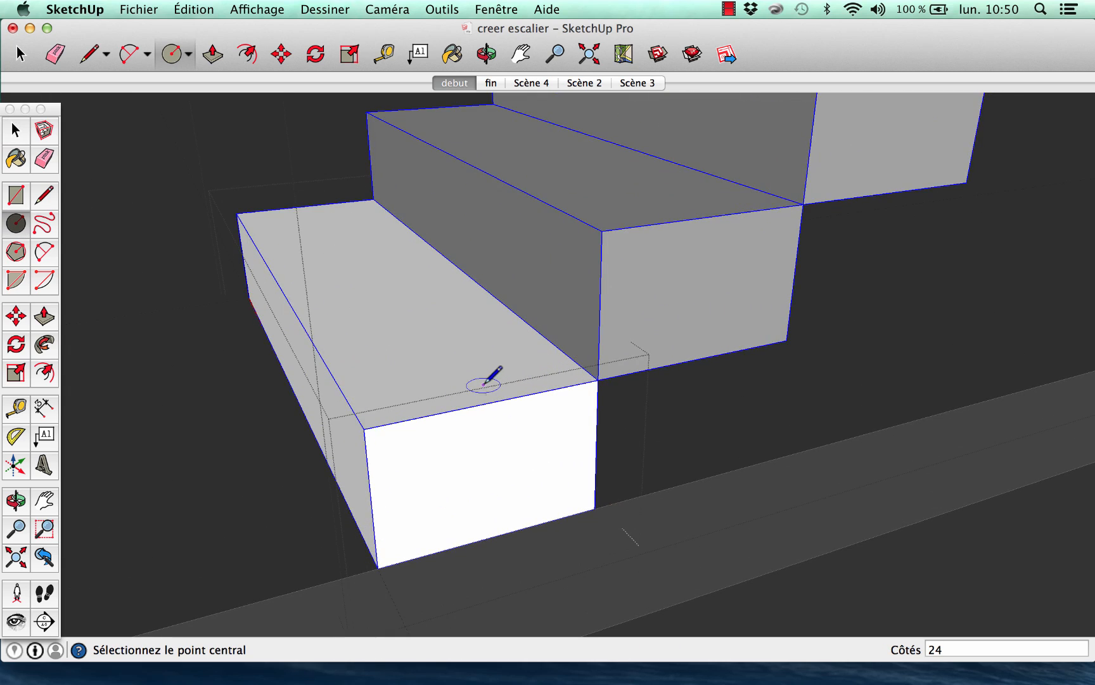
scroll(496, 374, "down", 3)
middle_click_drag(506, 372, 1008, 564)
scroll(741, 414, "up", 2)
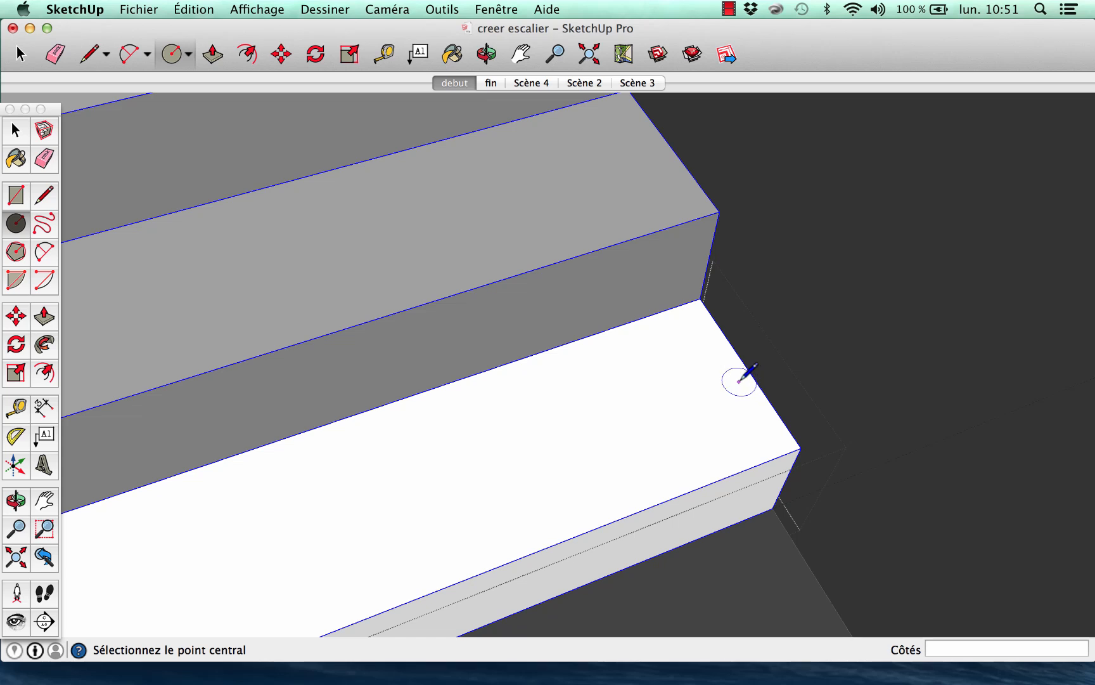
left_click(733, 380)
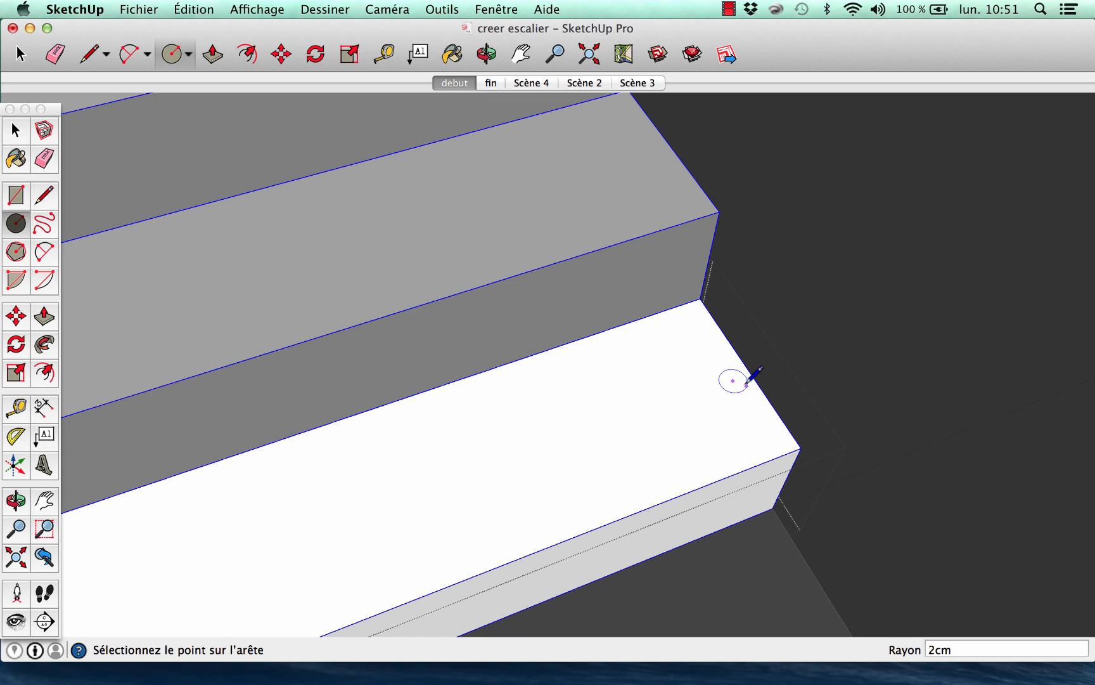
left_click(739, 382)
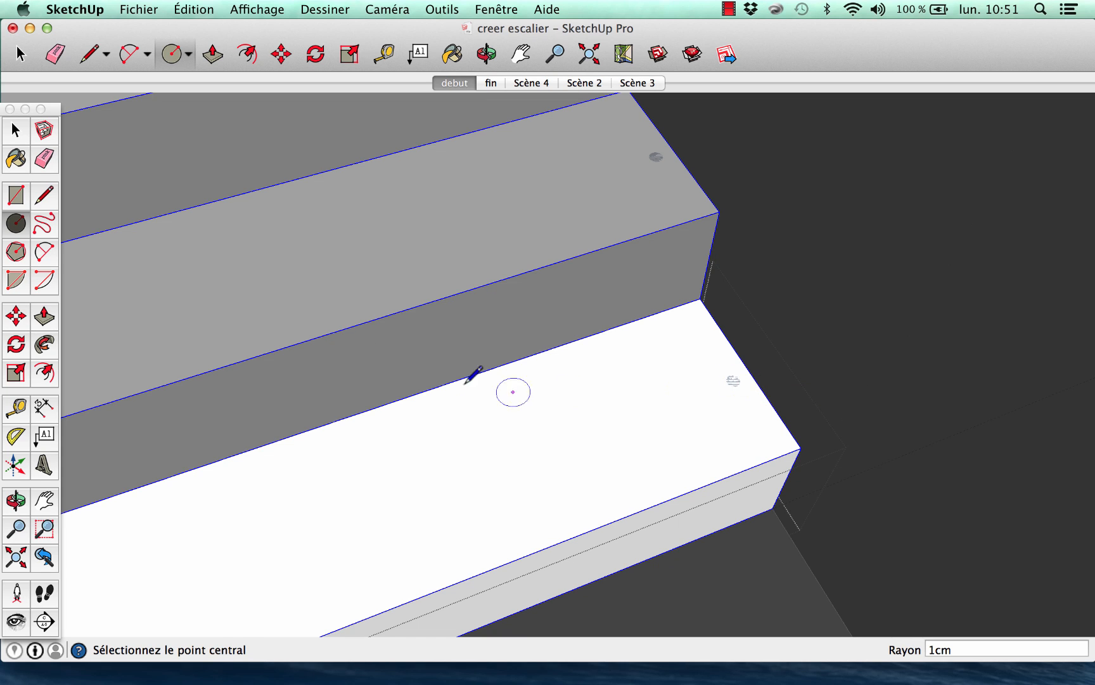
Step: Extrude the small circle upward 90 cm with Push/Pull to form a baluster
left_click(44, 316)
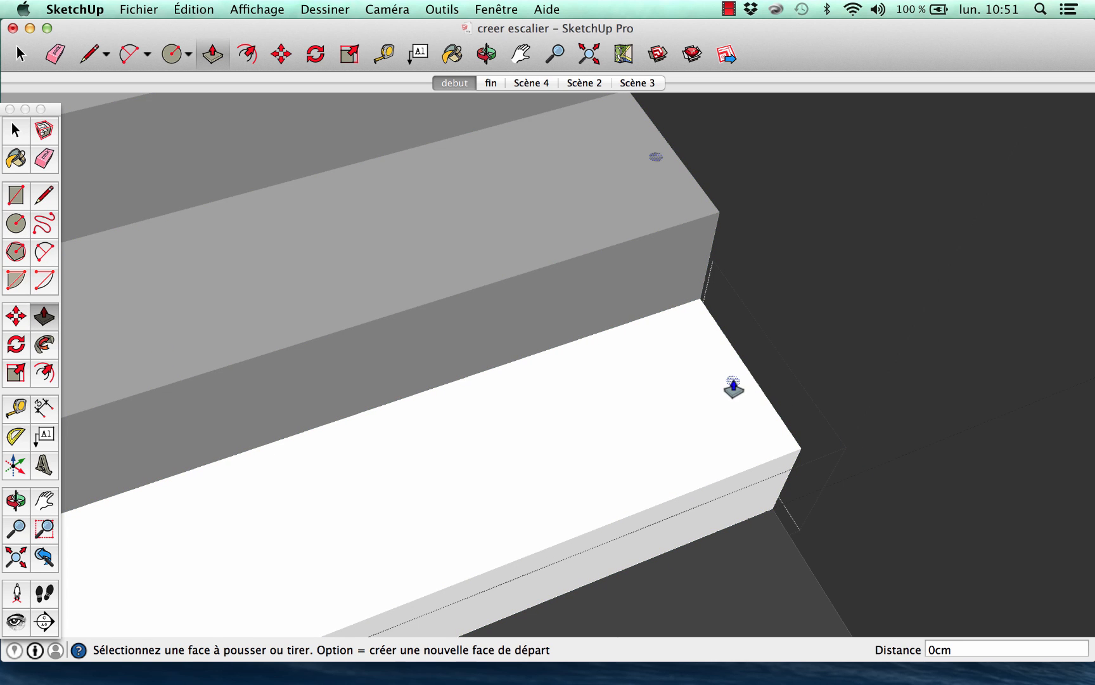
left_click(732, 387)
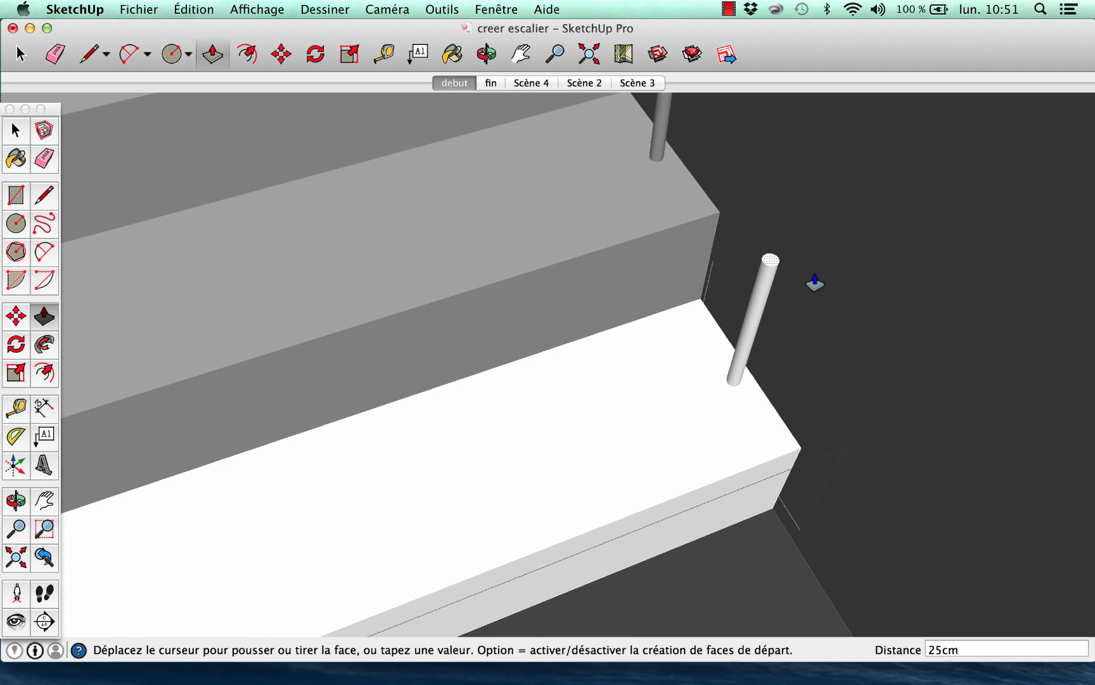
key("Return")
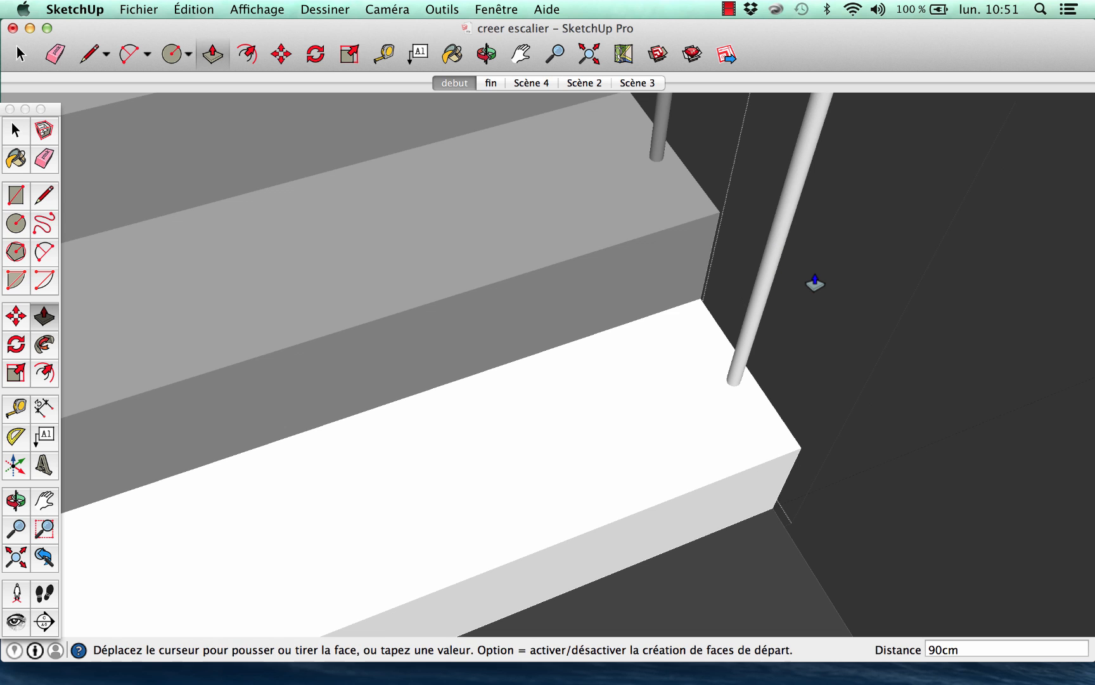
middle_click_drag(924, 382, 392, 249)
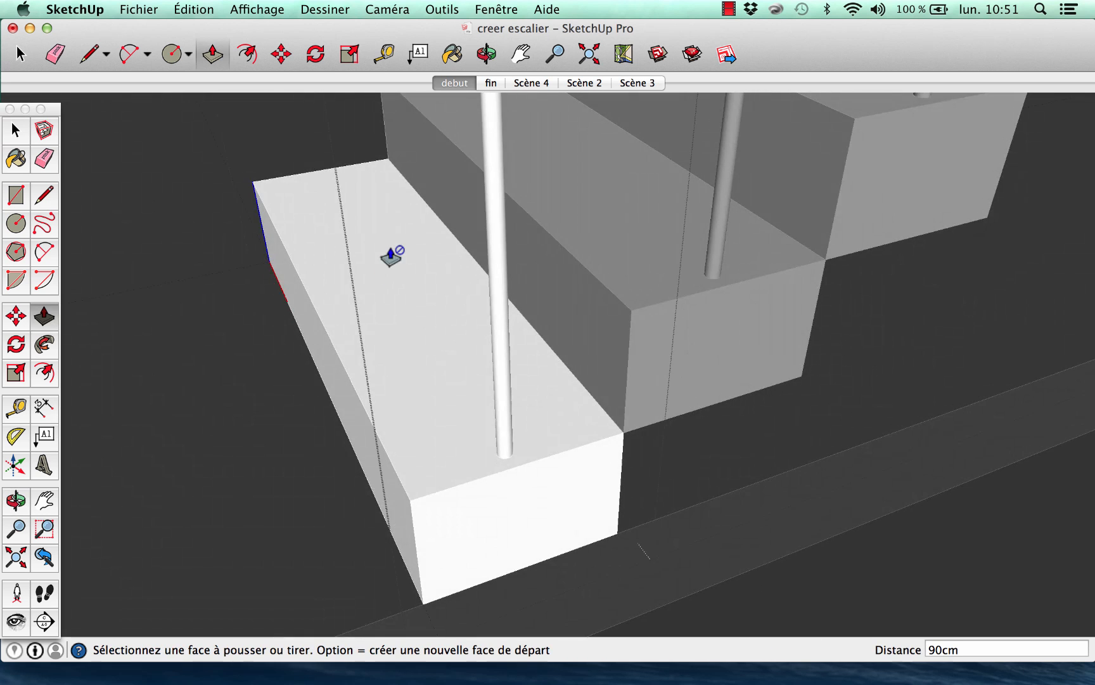
scroll(411, 322, "down", 6)
scroll(442, 471, "down", 3)
scroll(438, 453, "up", 4)
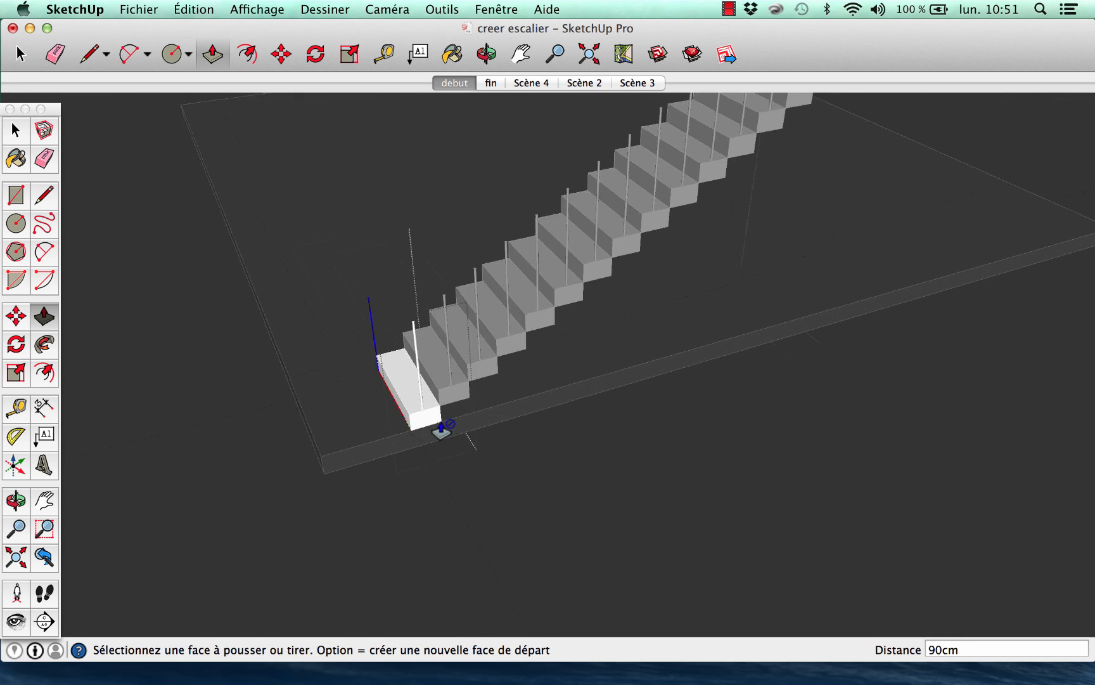
Step: Select the whole baluster and make it a separate group inside the step component
left_click(16, 130)
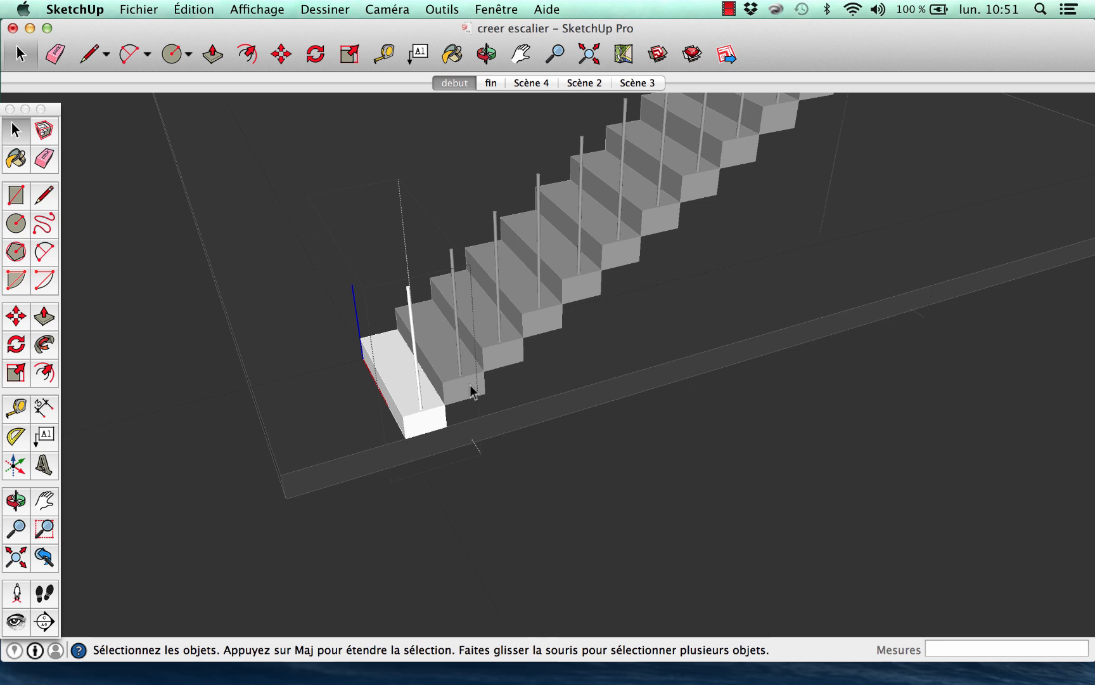
scroll(443, 374, "up", 2)
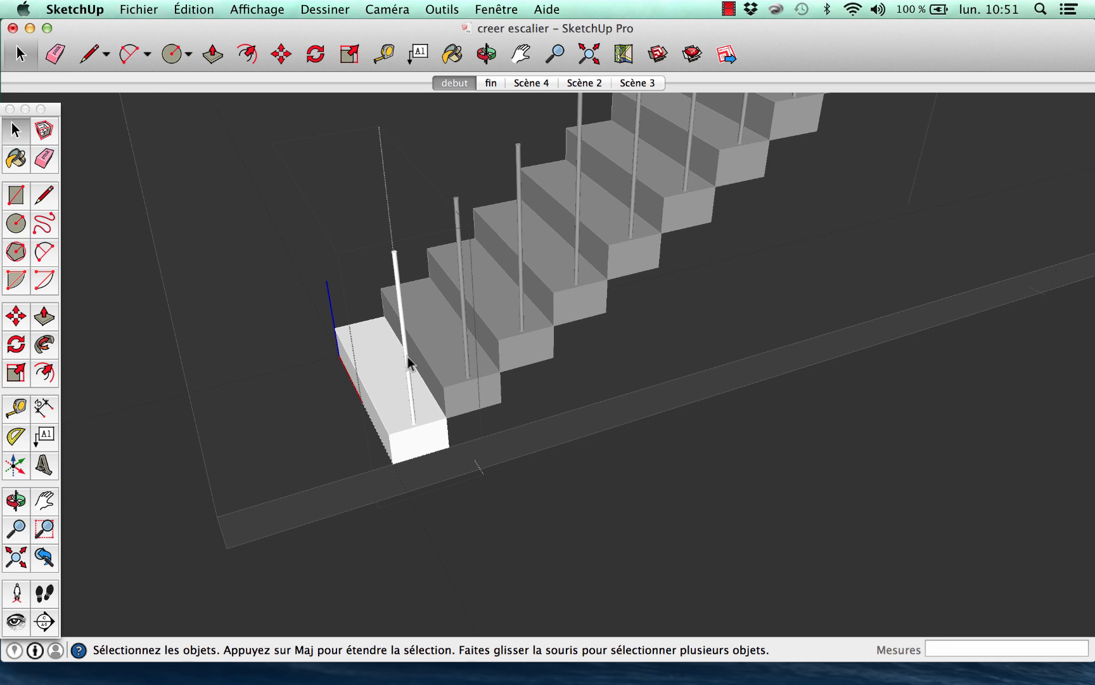
triple_click(408, 356)
right_click(411, 353)
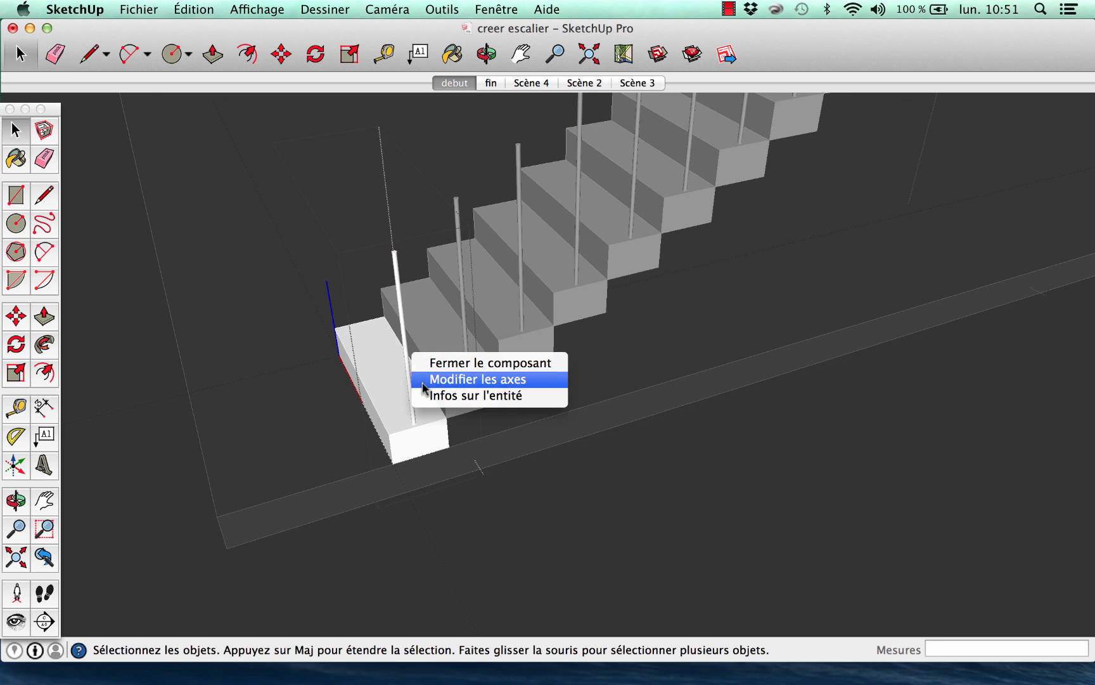
triple_click(405, 336)
right_click(405, 337)
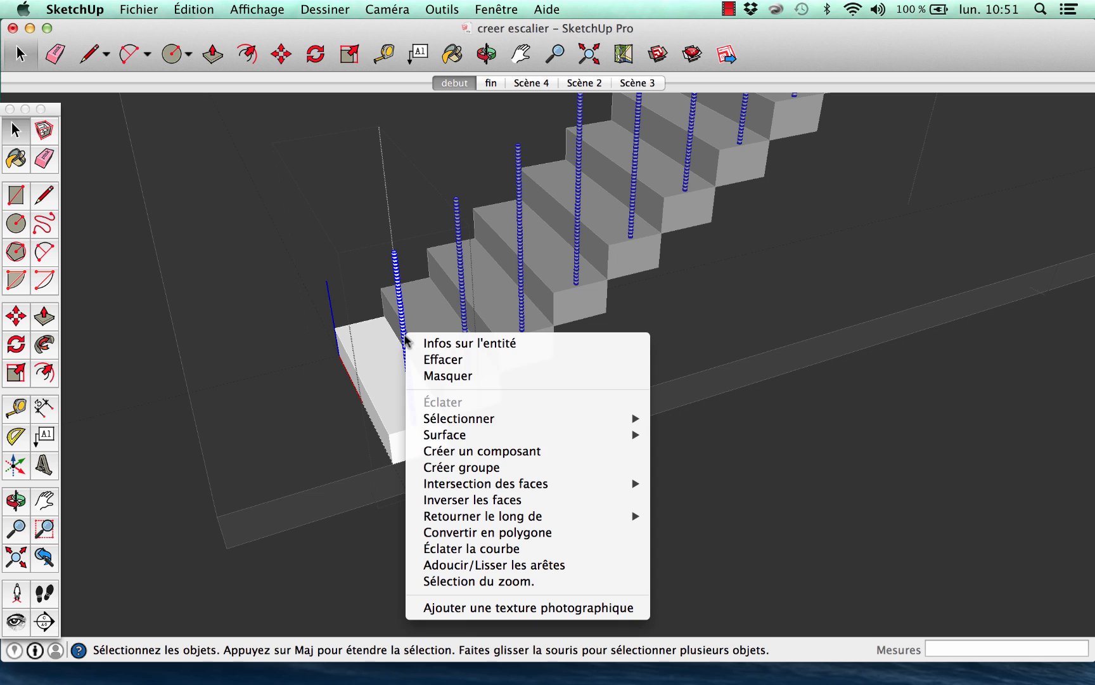
left_click(434, 467)
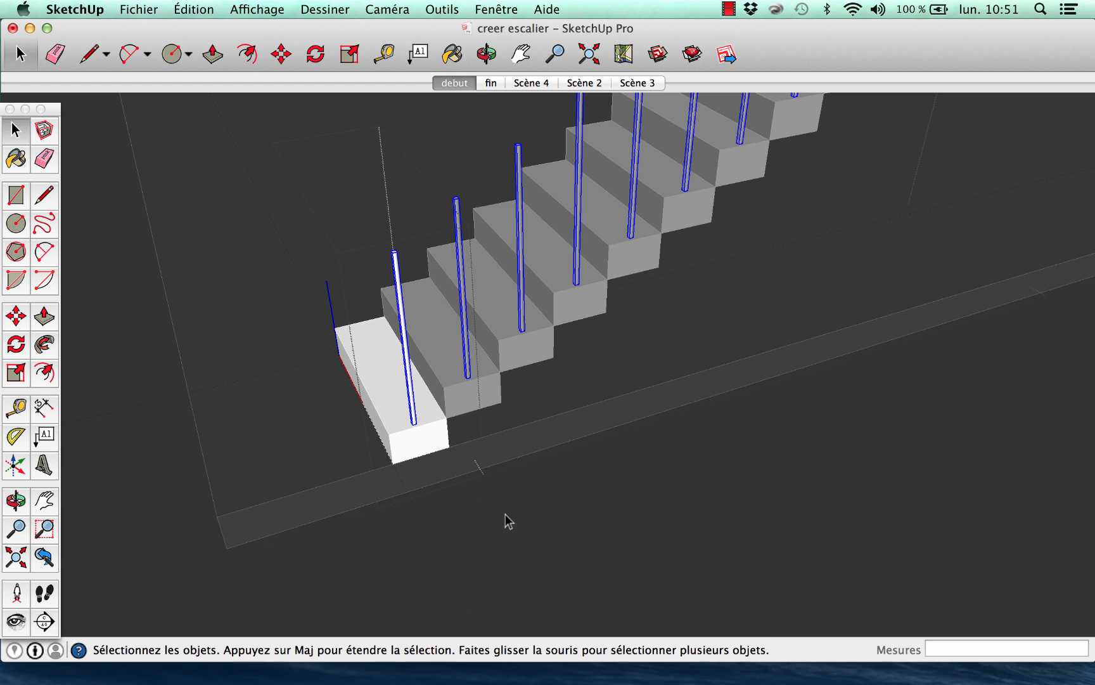
Step: Open the fourth step's component and its block group for editing from the staircase's underside
middle_click_drag(542, 506, 440, 477)
key("space")
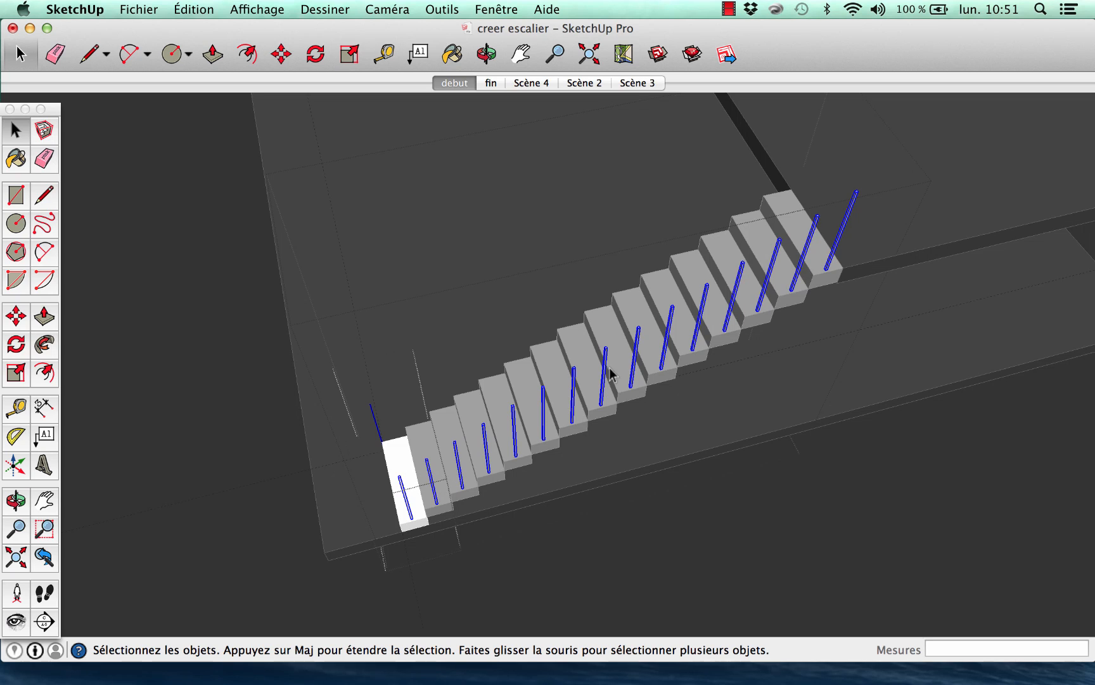
middle_click_drag(789, 283, 474, 423)
middle_click_drag(262, 467, 418, 440)
scroll(429, 437, "up", 4)
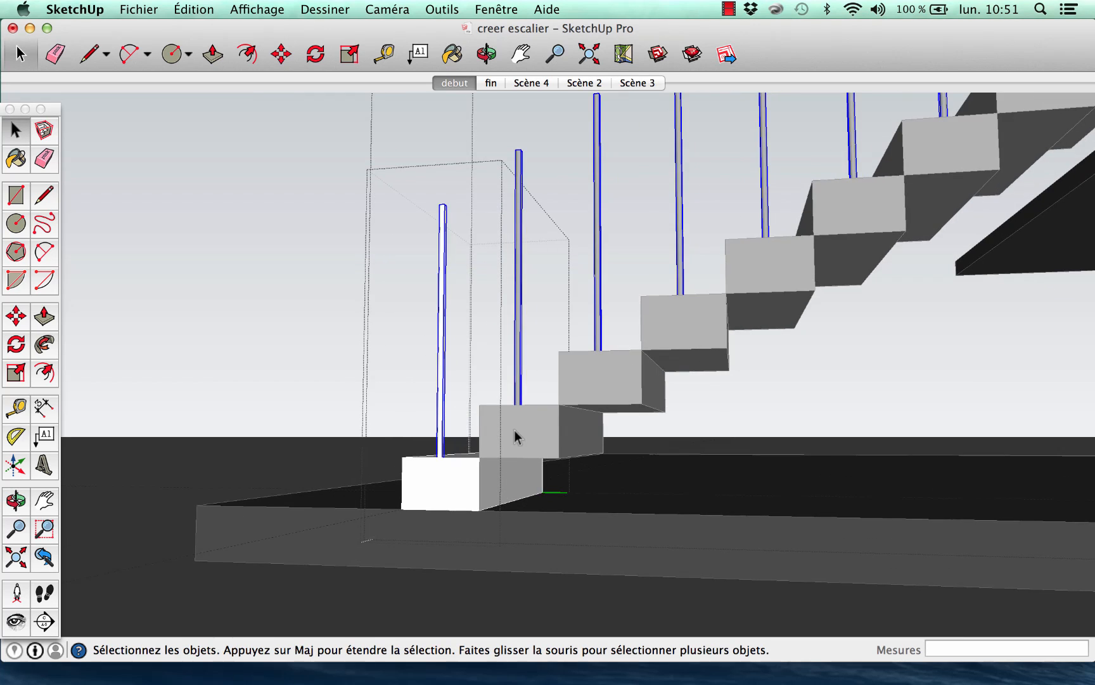
middle_click_drag(514, 429, 437, 427)
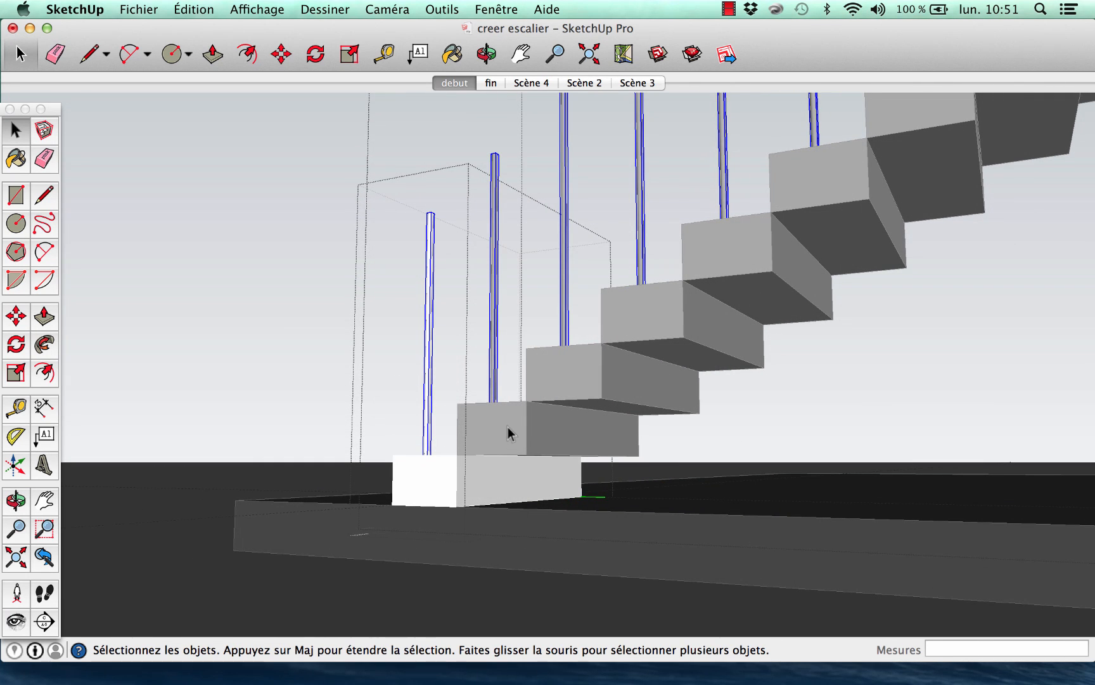
double_click(671, 312)
middle_click_drag(673, 324, 614, 324)
scroll(662, 310, "up", 2)
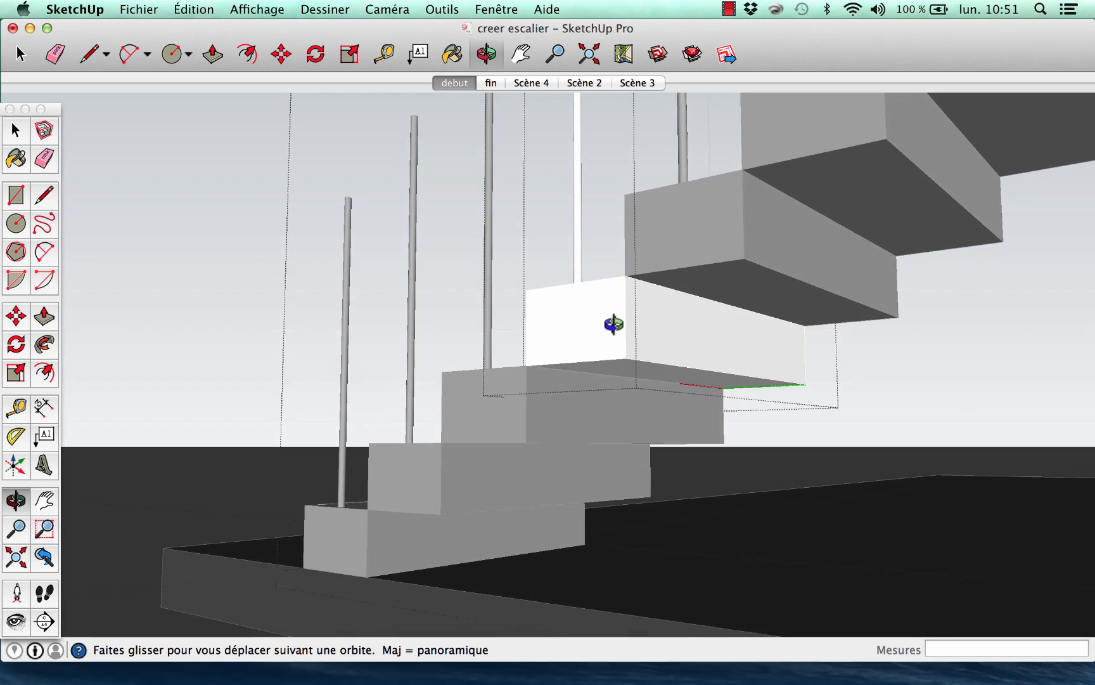
scroll(655, 358, "up", 2)
triple_click(653, 371)
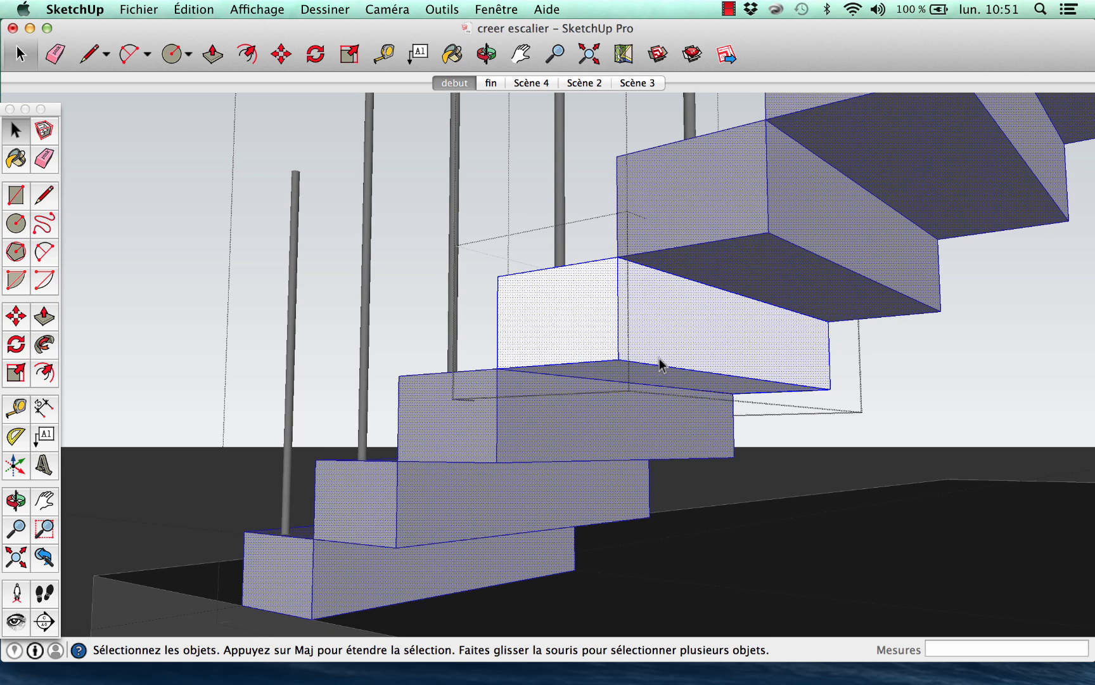
Step: Move the block's lower back edge straight up 18 cm to the upper back corner to slope the staircase underside
left_click(661, 363)
left_click(661, 366)
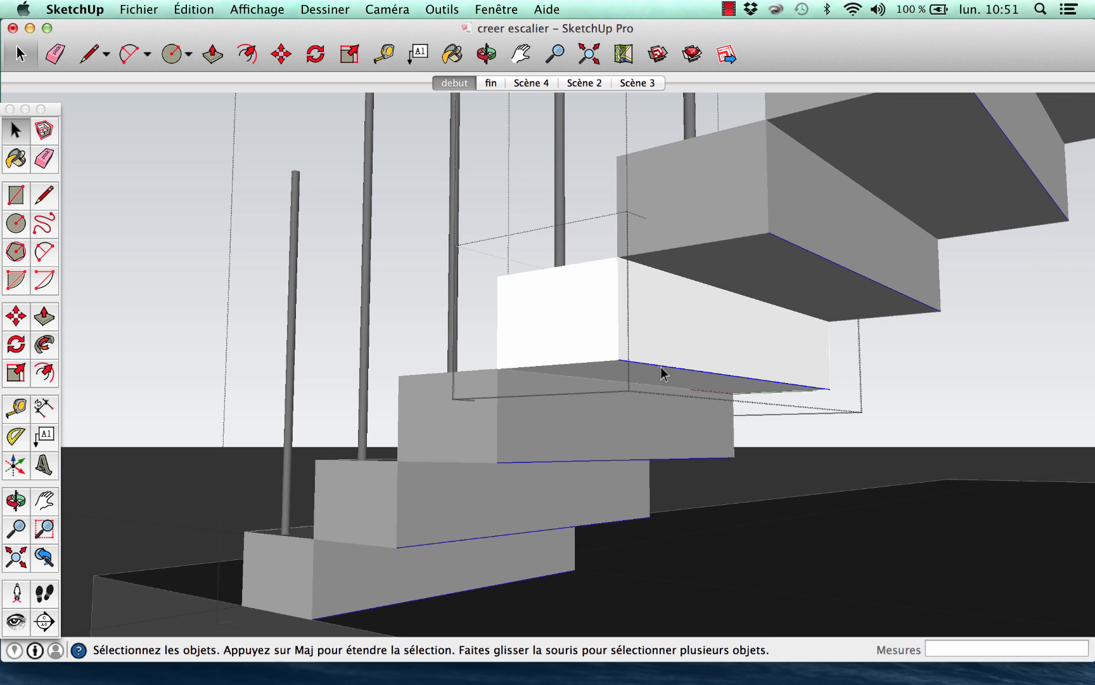
left_click(17, 317)
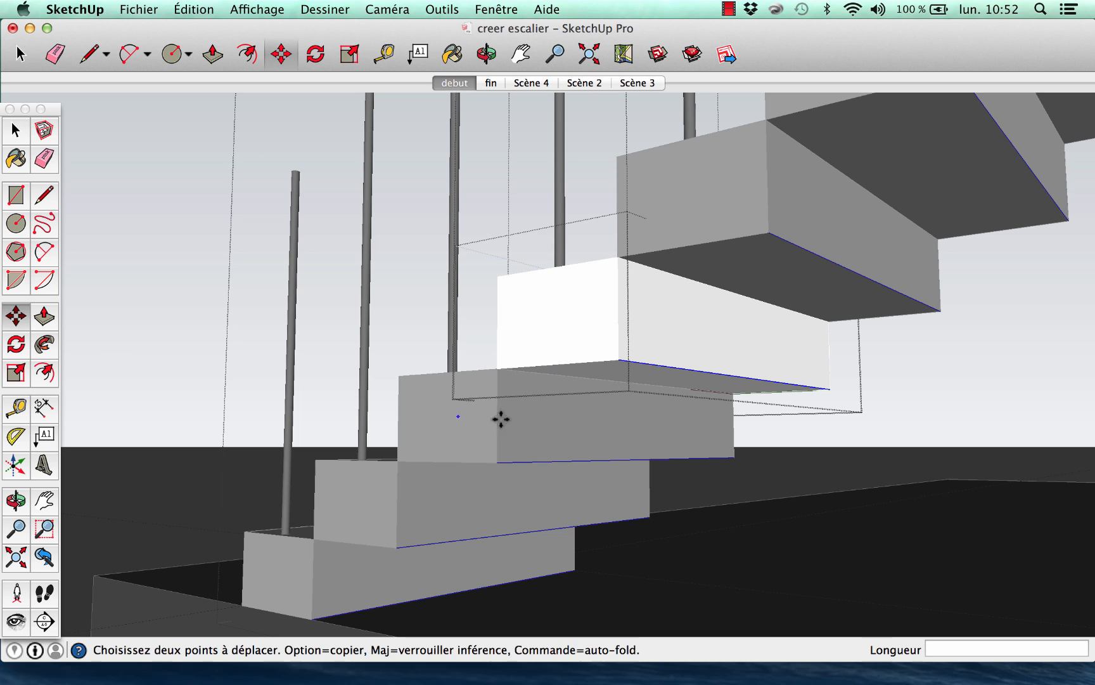
scroll(618, 358, "up", 2)
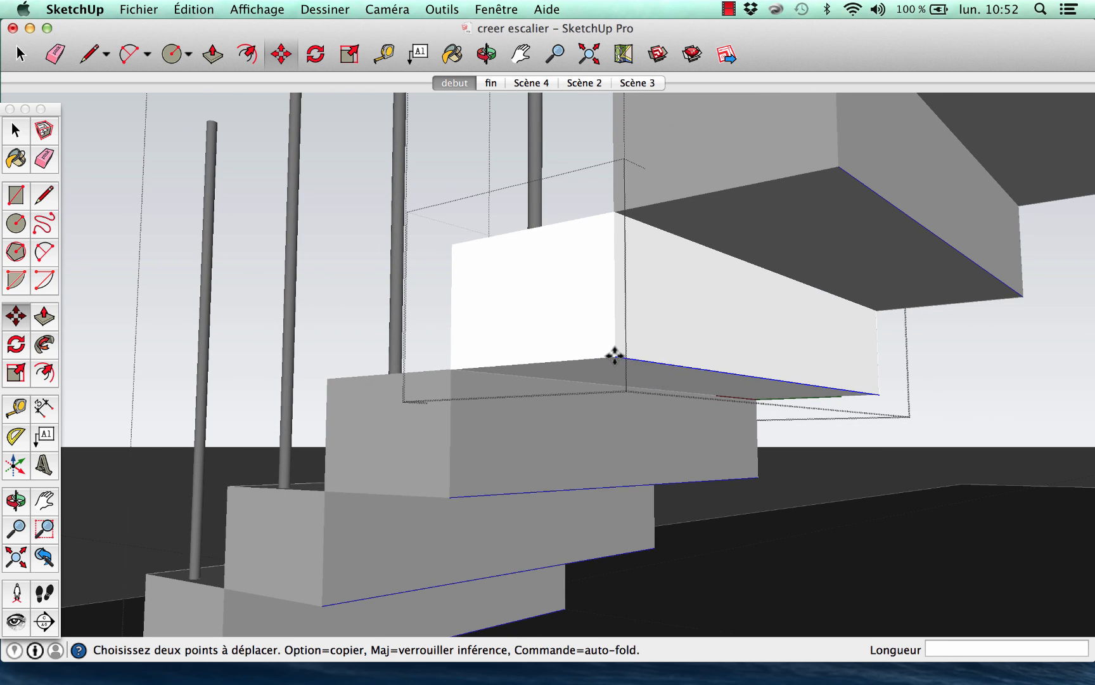
left_click(615, 357)
left_click(615, 211)
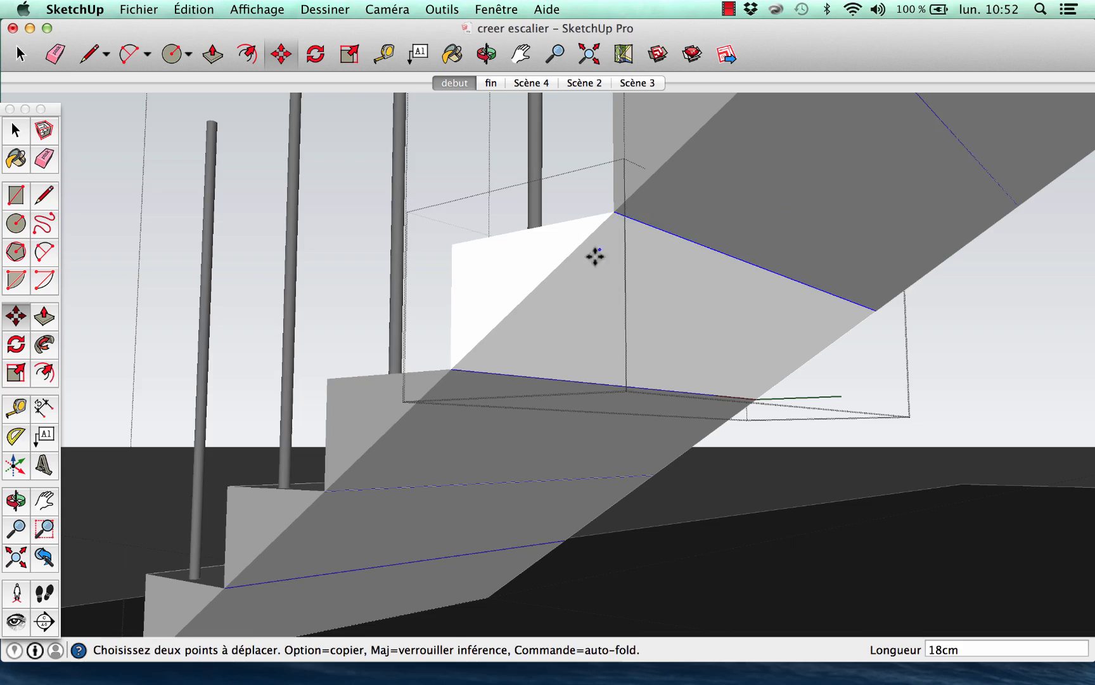
Step: Check the sloped underside of the whole staircase and undo the edge move
scroll(585, 433, "down", 6)
middle_click_drag(552, 367, 650, 452)
key("m")
left_click(193, 8)
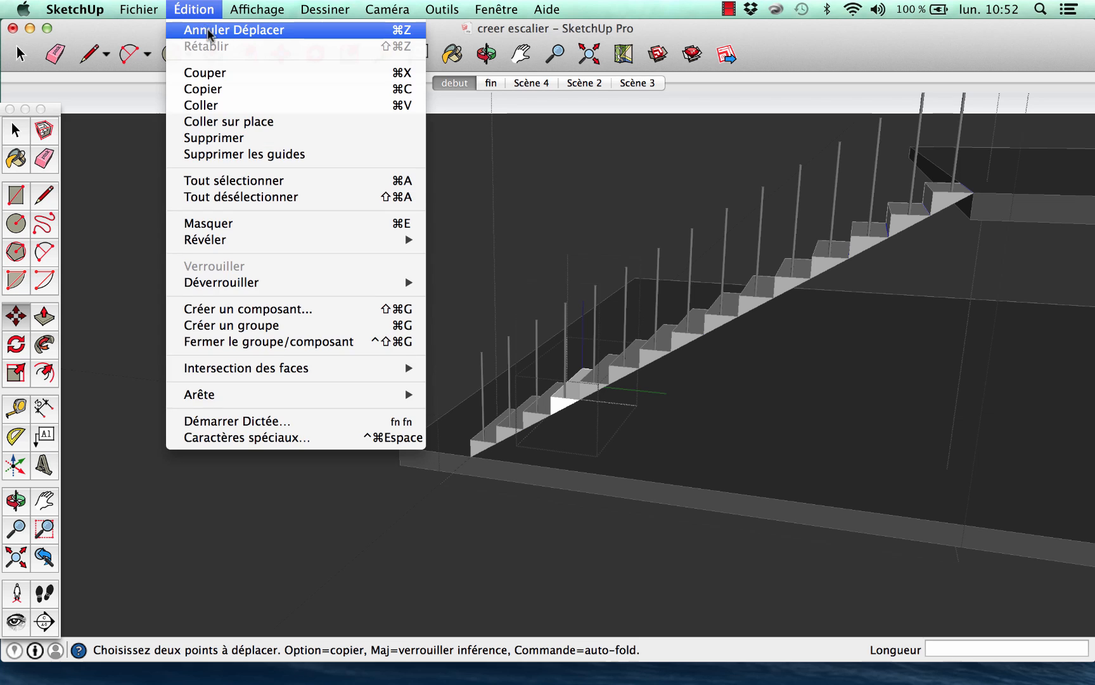
left_click(209, 30)
Step: Push the underside of the step block up 14 cm to leave a thin tread
scroll(574, 395, "up", 4)
middle_click_drag(574, 395, 573, 342)
scroll(572, 343, "up", 2)
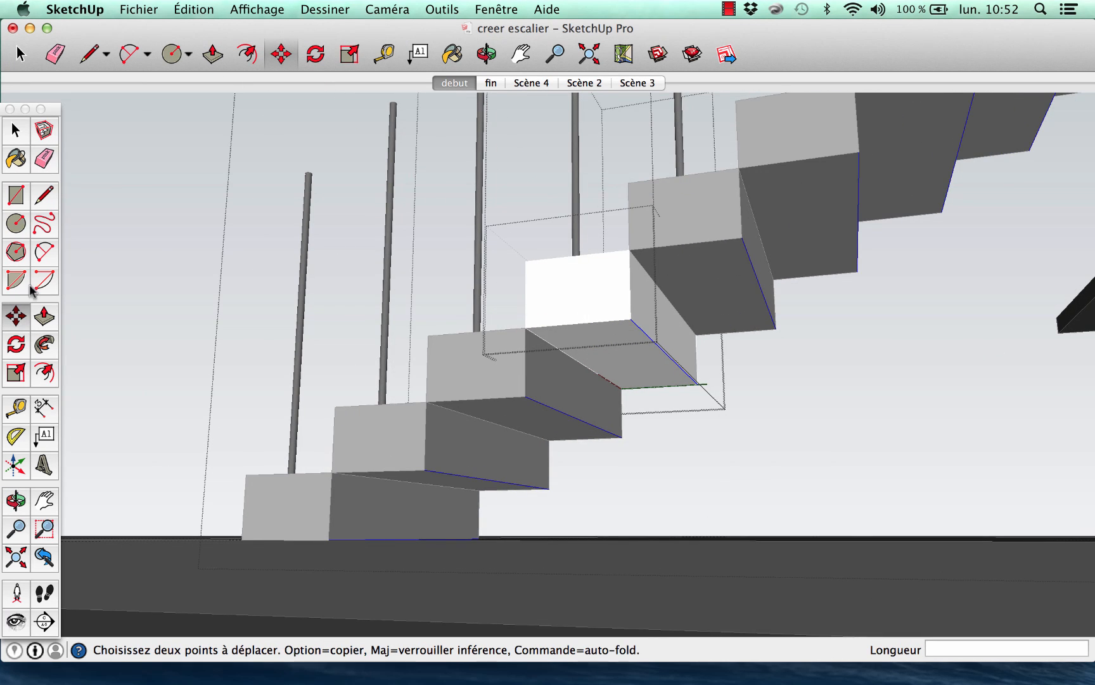
left_click(37, 322)
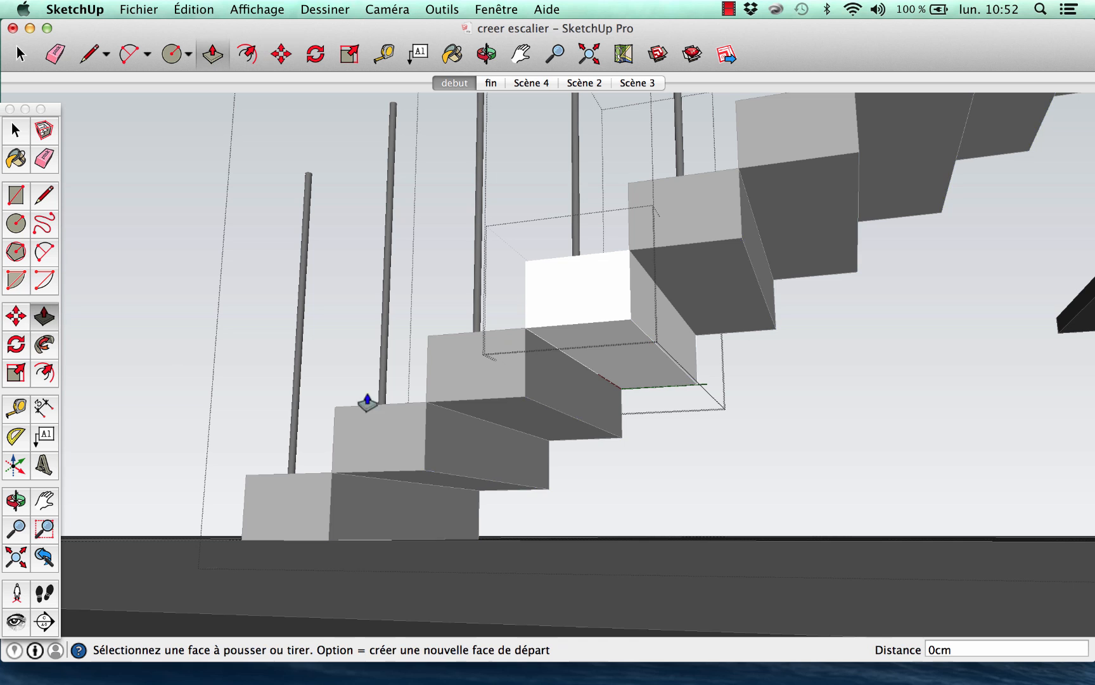
left_click(588, 337)
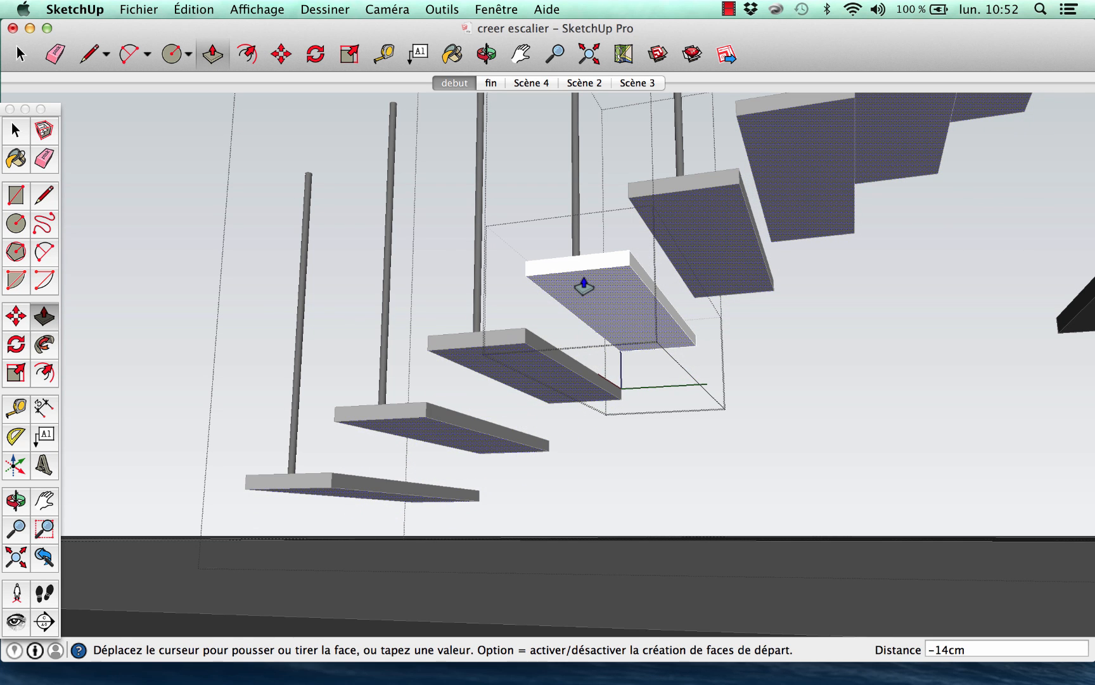
left_click(583, 286)
Step: Pull the front face of the tread out 5 cm to form a nosing over the step below
middle_click_drag(553, 283, 668, 396)
scroll(667, 396, "up", 4)
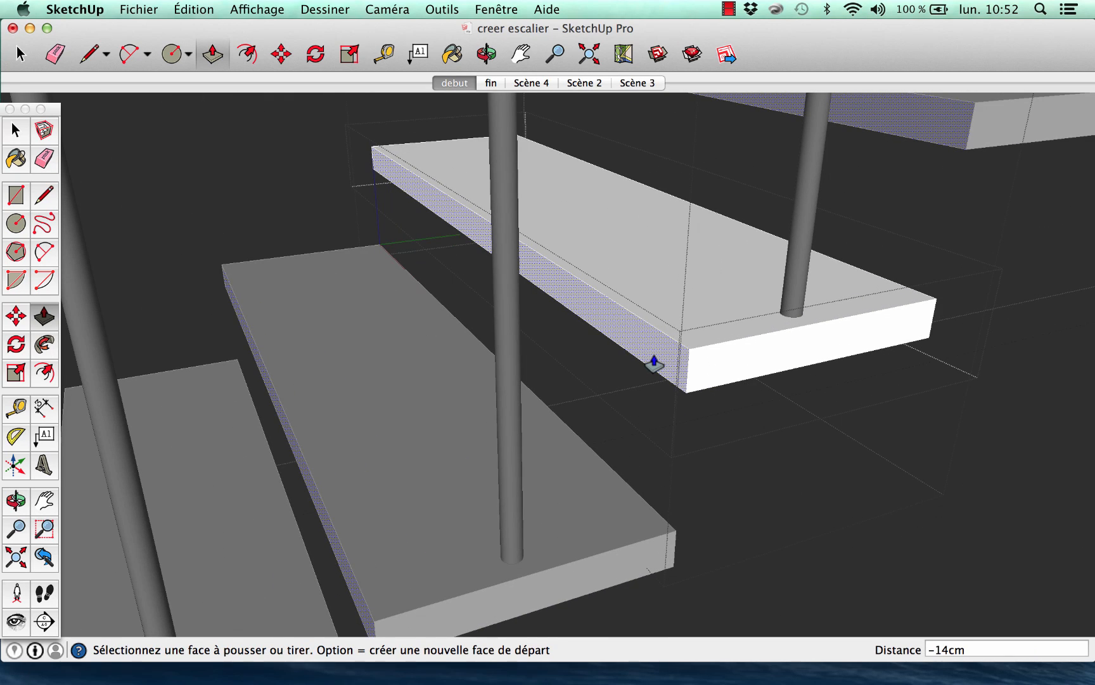
left_click(654, 365)
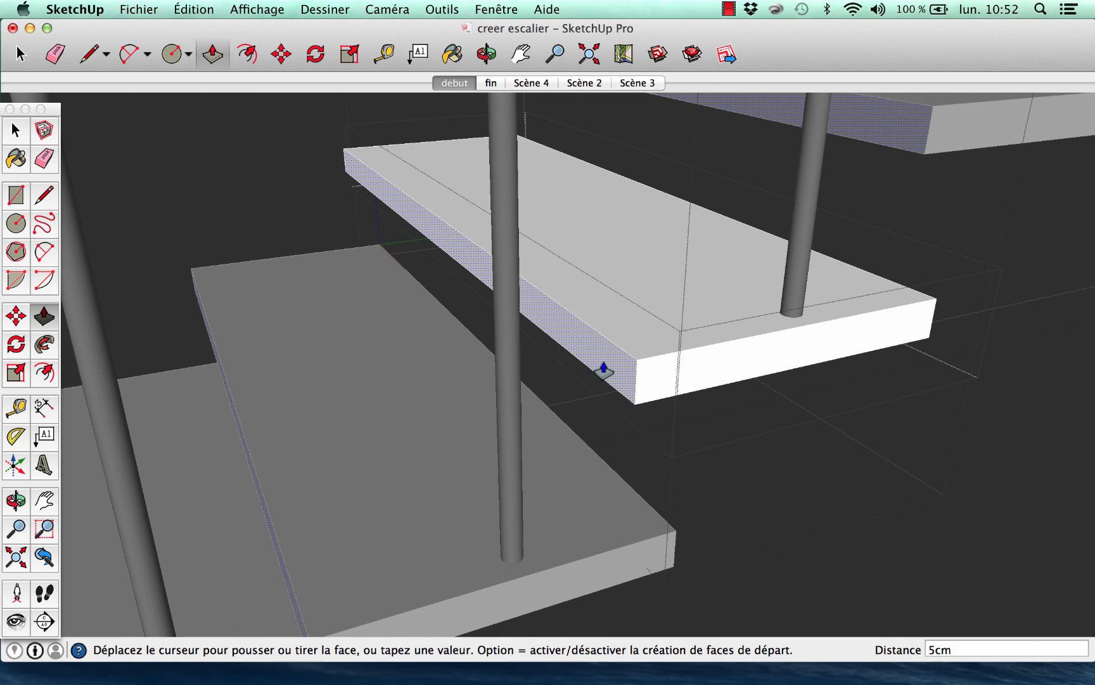
left_click(599, 372)
Step: Draw a 100 cm line across the top of the tread, parallel to and near its back edge
key("o")
left_click_drag(690, 430, 579, 361)
middle_click_drag(579, 361, 733, 442)
scroll(596, 366, "down", 4)
middle_click_drag(596, 366, 312, 254)
left_click(39, 199)
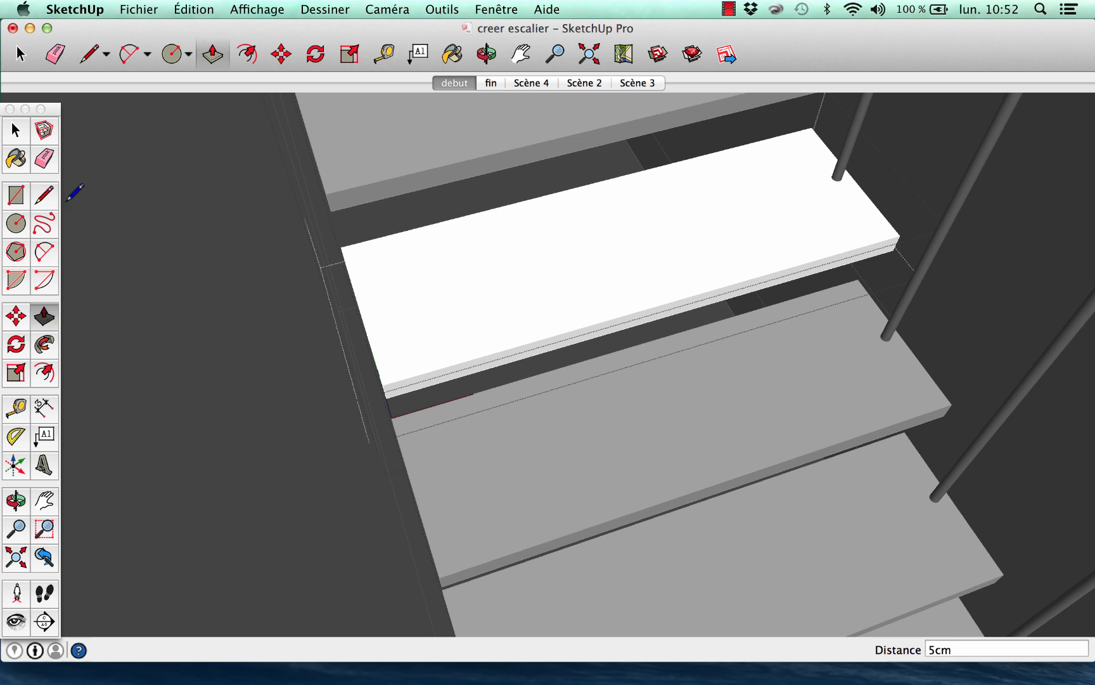
left_click(345, 261)
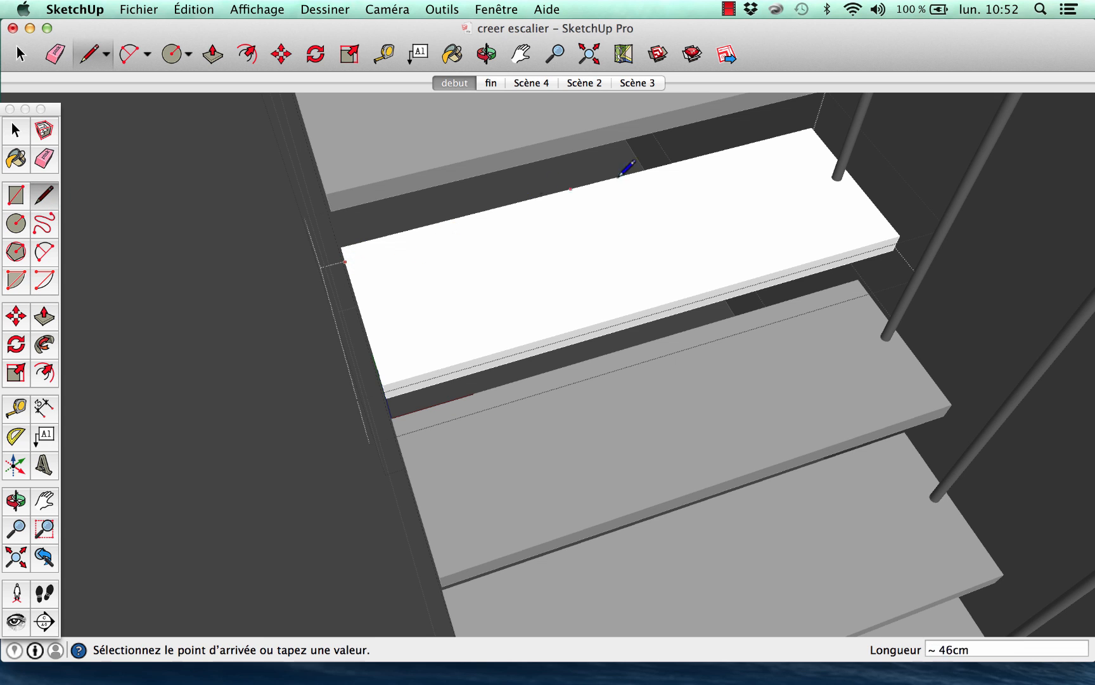
left_click(822, 138)
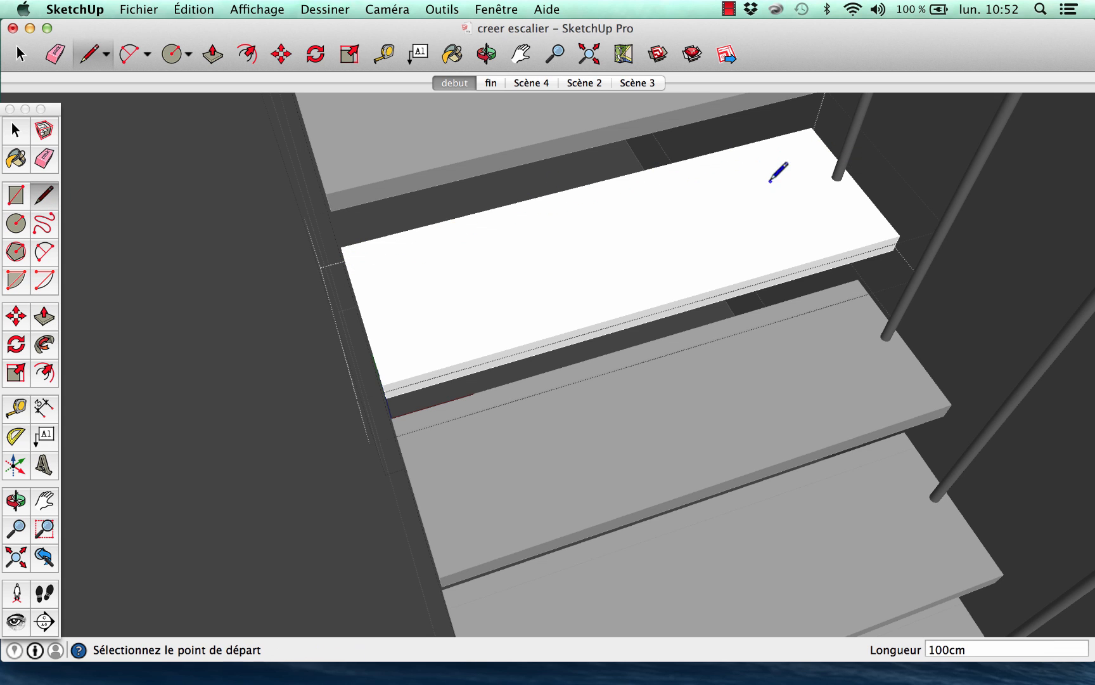
Step: Pull the narrow strip at the back of the tread up 14 cm to form a riser
left_click(44, 317)
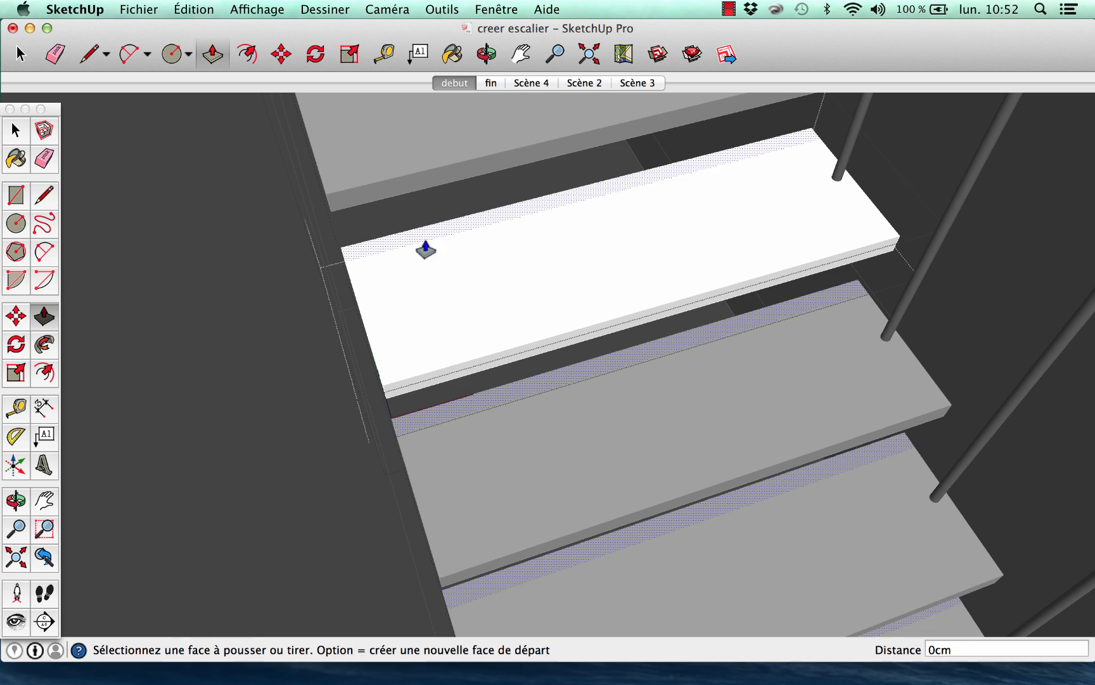
left_click(380, 228)
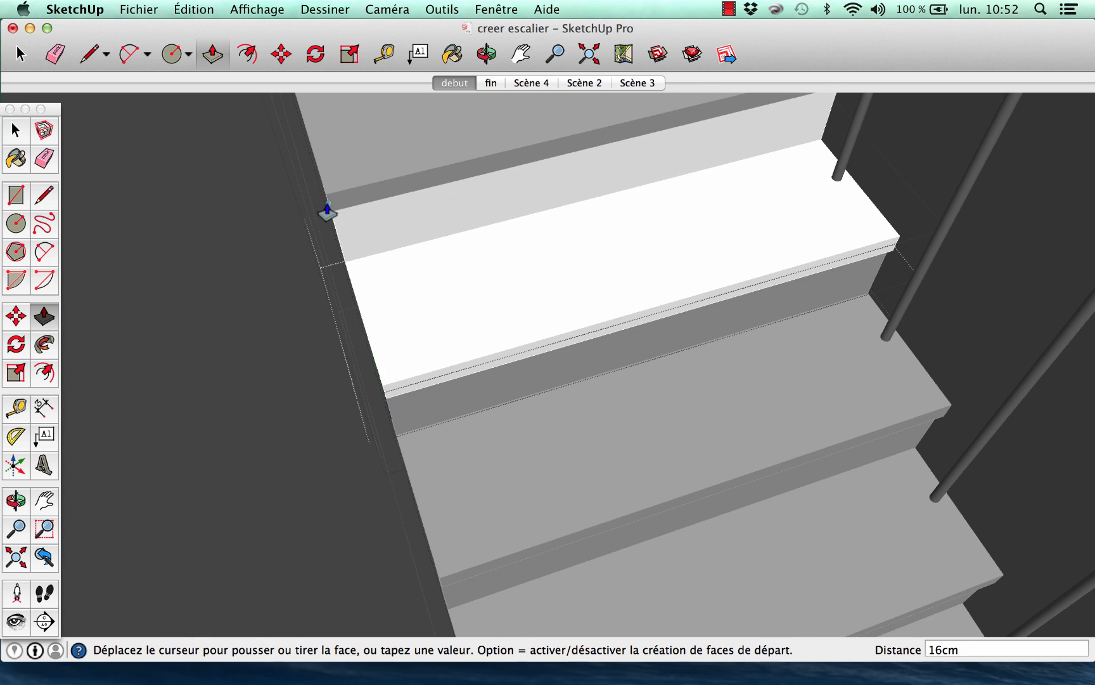
left_click(325, 215)
Step: Move the step's baluster about 92 cm along the red axis to the opposite end of the tread
middle_click_drag(325, 214, 453, 476)
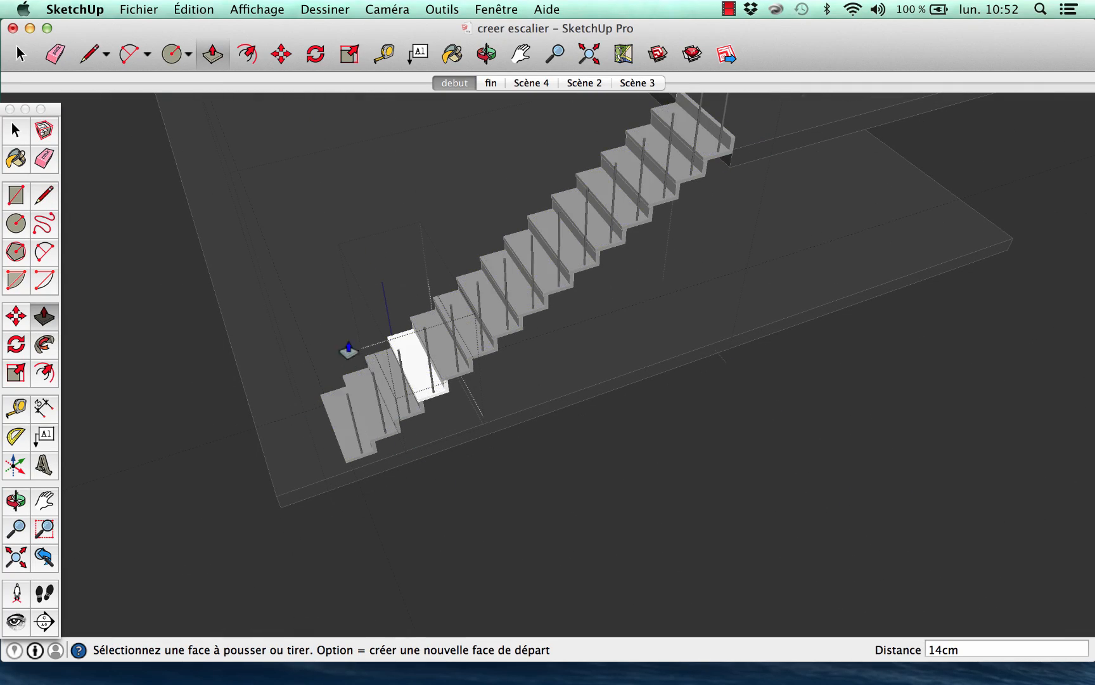
middle_click_drag(403, 334, 559, 448)
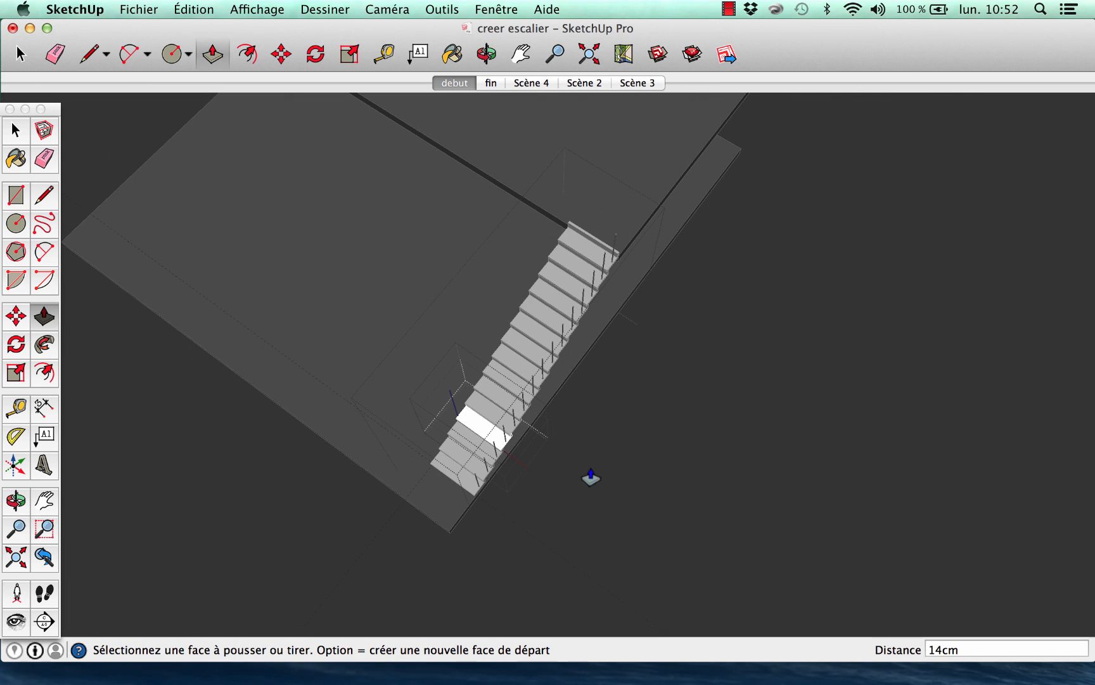
scroll(491, 444, "up", 6)
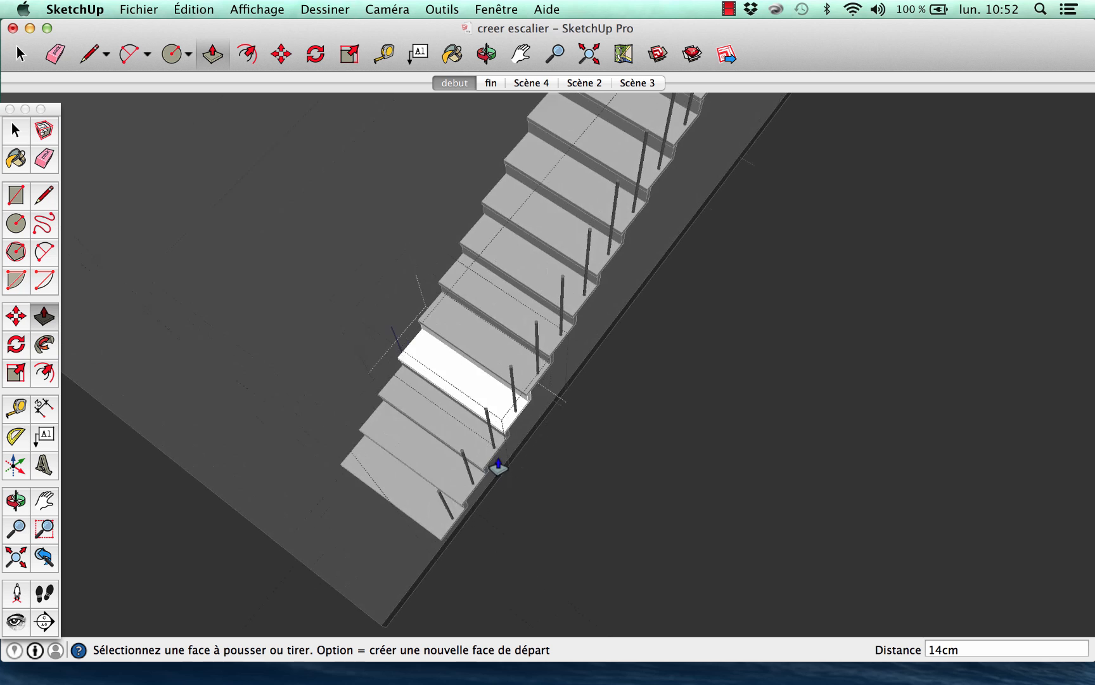
scroll(514, 418, "up", 2)
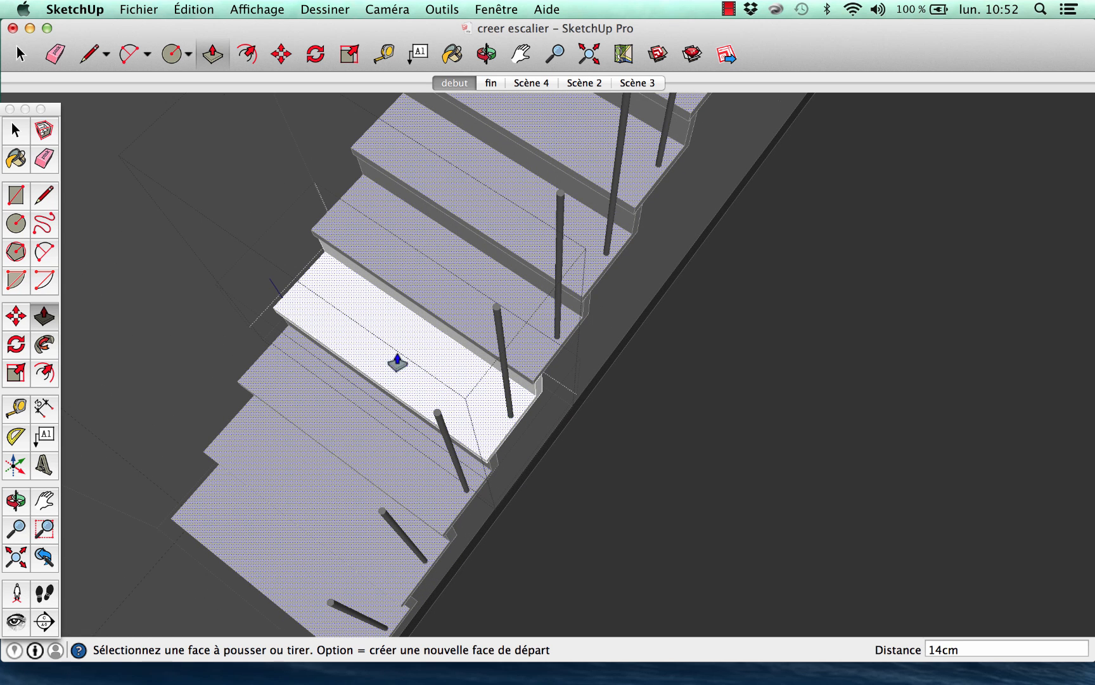
left_click(13, 130)
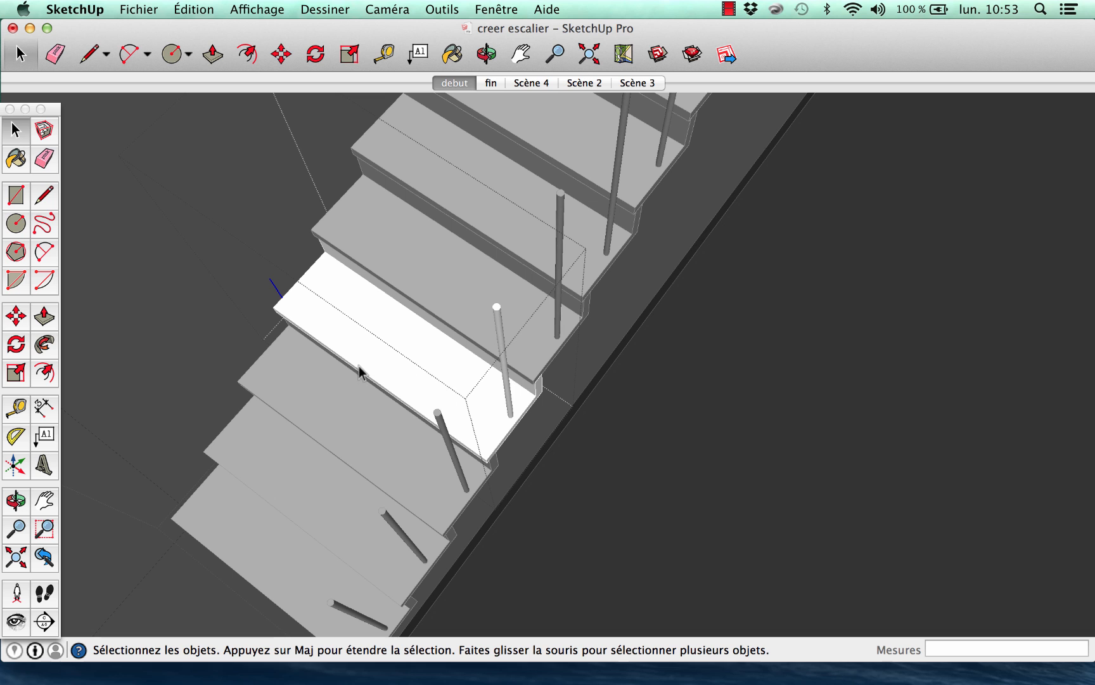
left_click(508, 406)
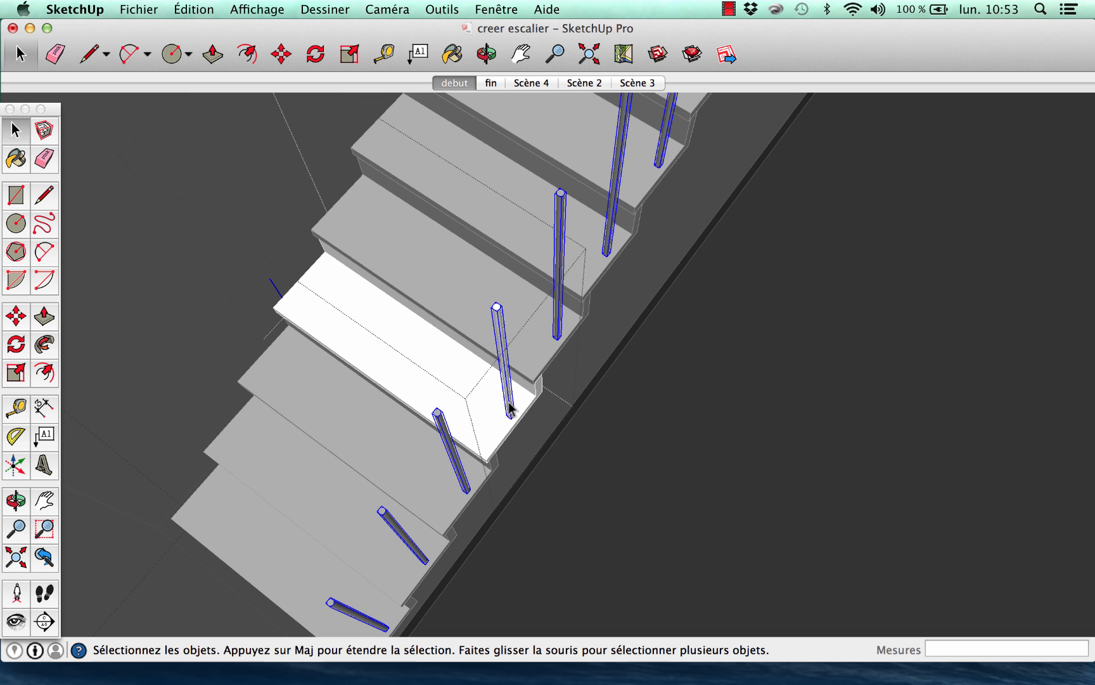
left_click(16, 315)
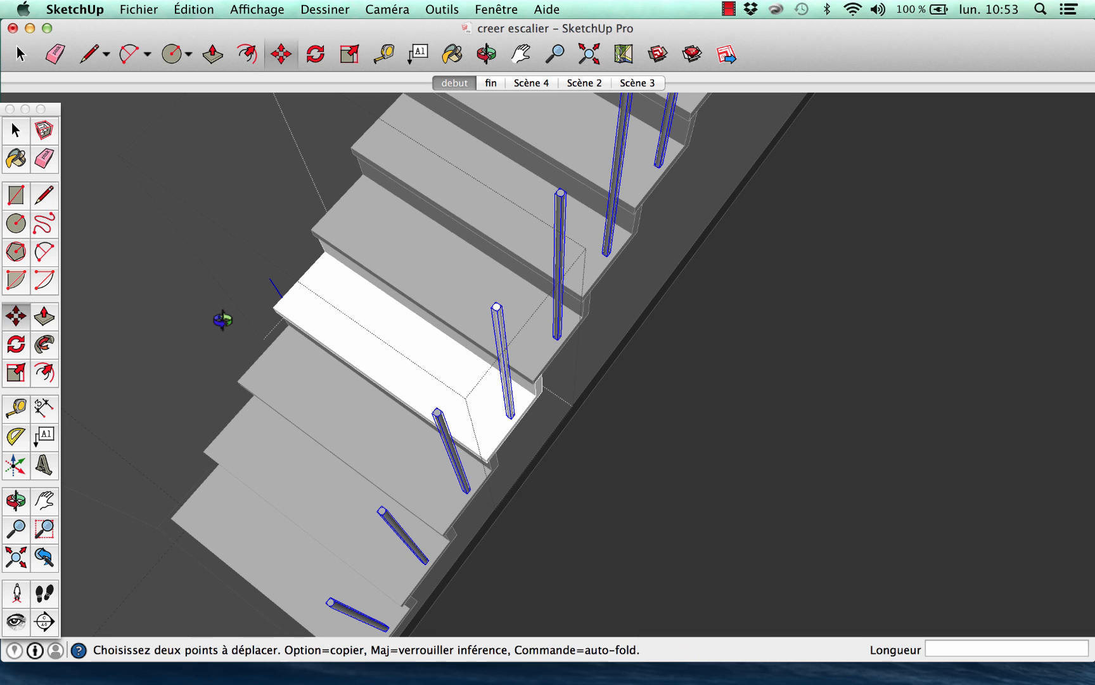
middle_click_drag(220, 322, 650, 353)
scroll(650, 354, "up", 5)
scroll(628, 337, "up", 5)
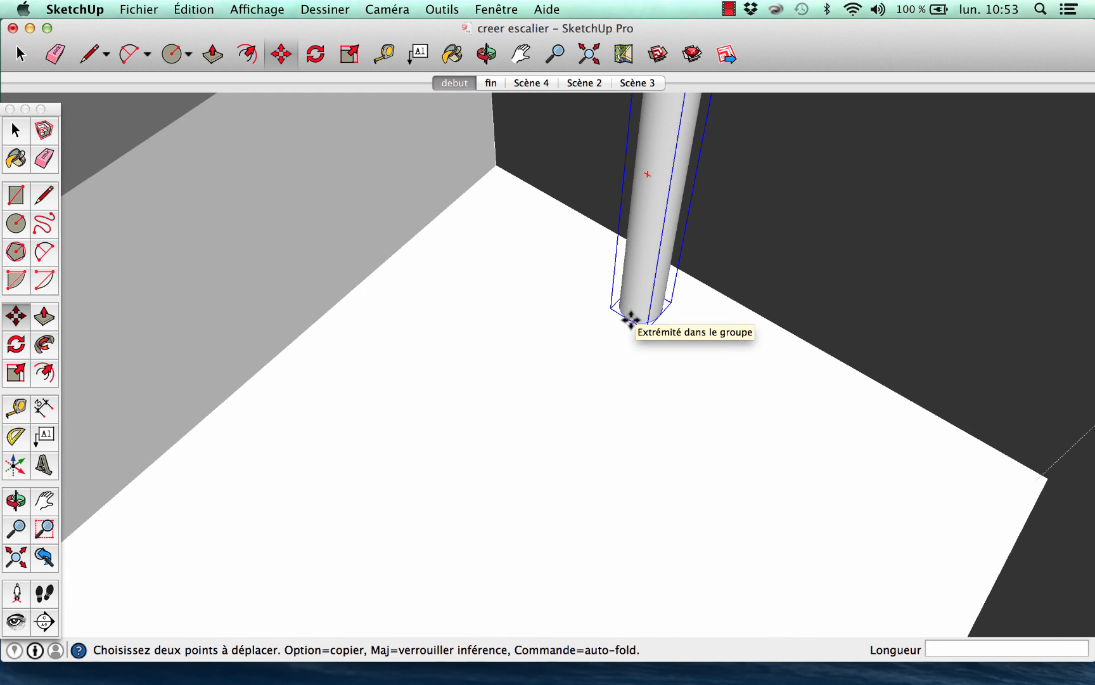
scroll(627, 319, "up", 2)
left_click(626, 318)
scroll(604, 360, "down", 3)
scroll(602, 355, "down", 6)
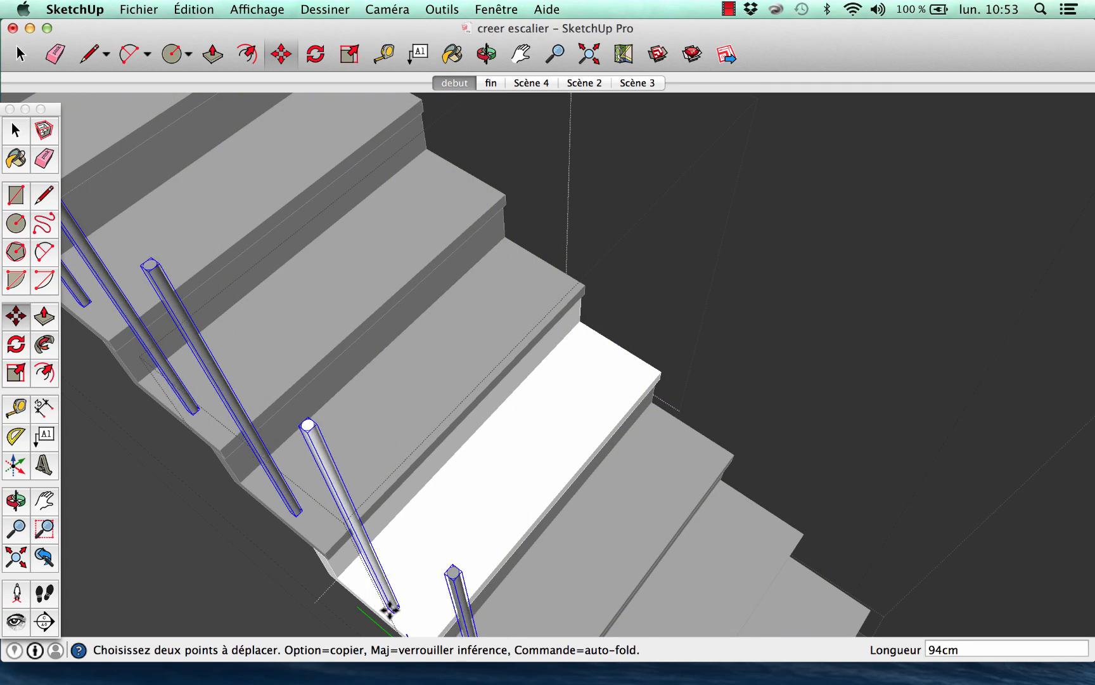
middle_click_drag(384, 602, 523, 468)
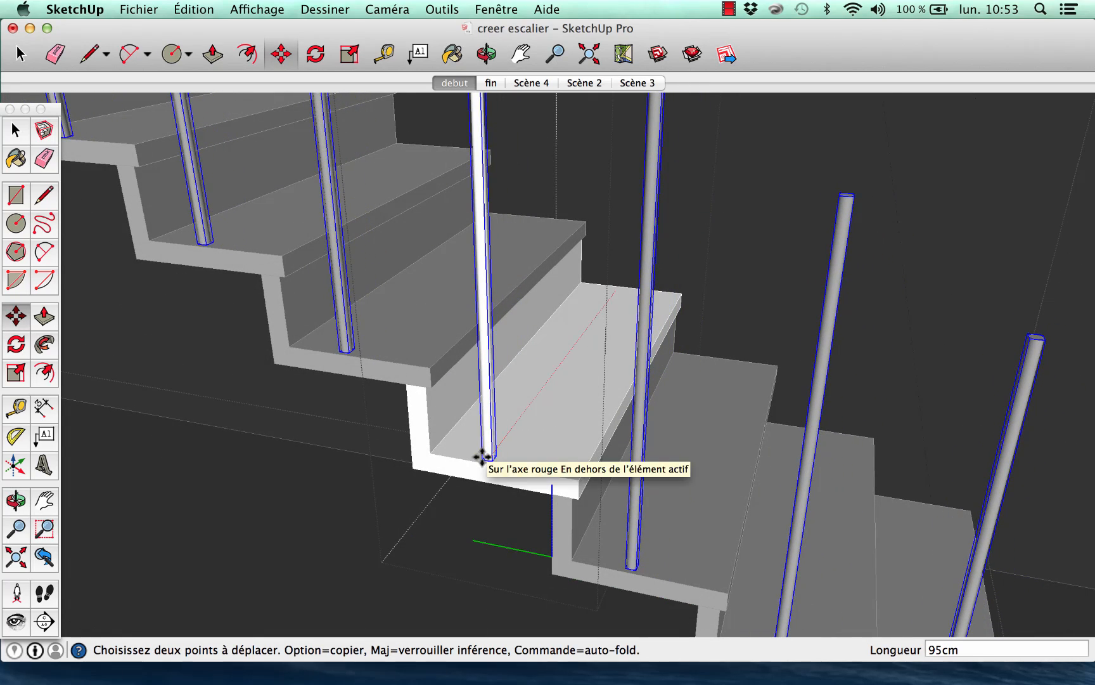
left_click(490, 449)
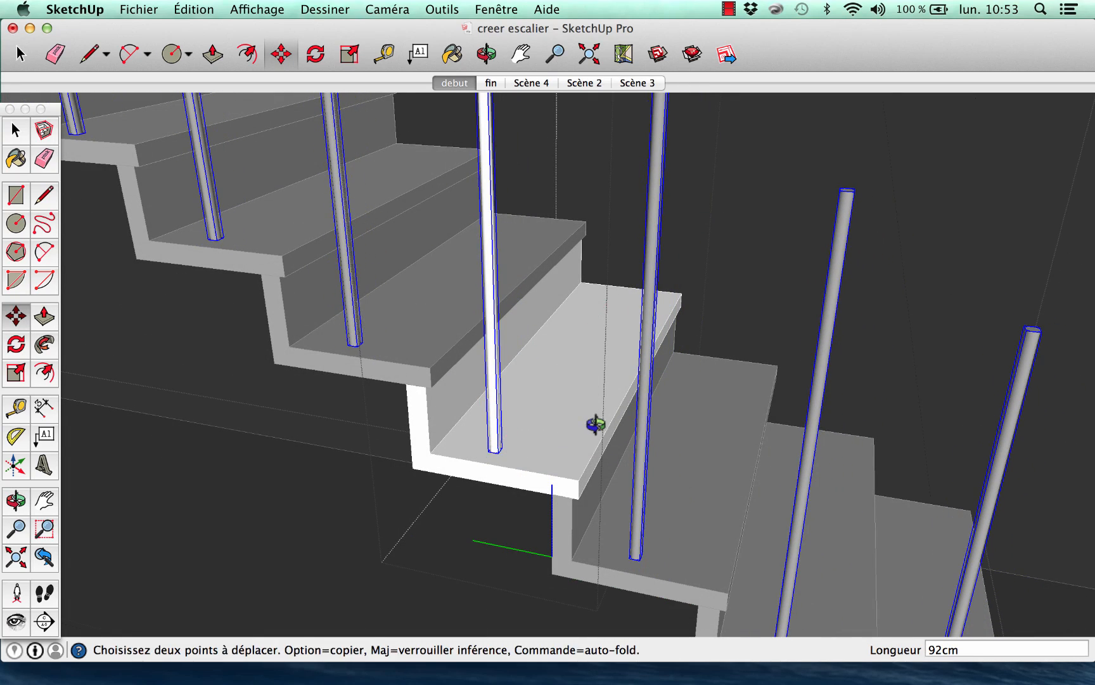
Step: Close the step component and the enclosing staircase object to return to the top level of the model
middle_click_drag(596, 425, 670, 421)
scroll(669, 421, "down", 3)
middle_click_drag(795, 396, 291, 408)
scroll(494, 525, "down", 5)
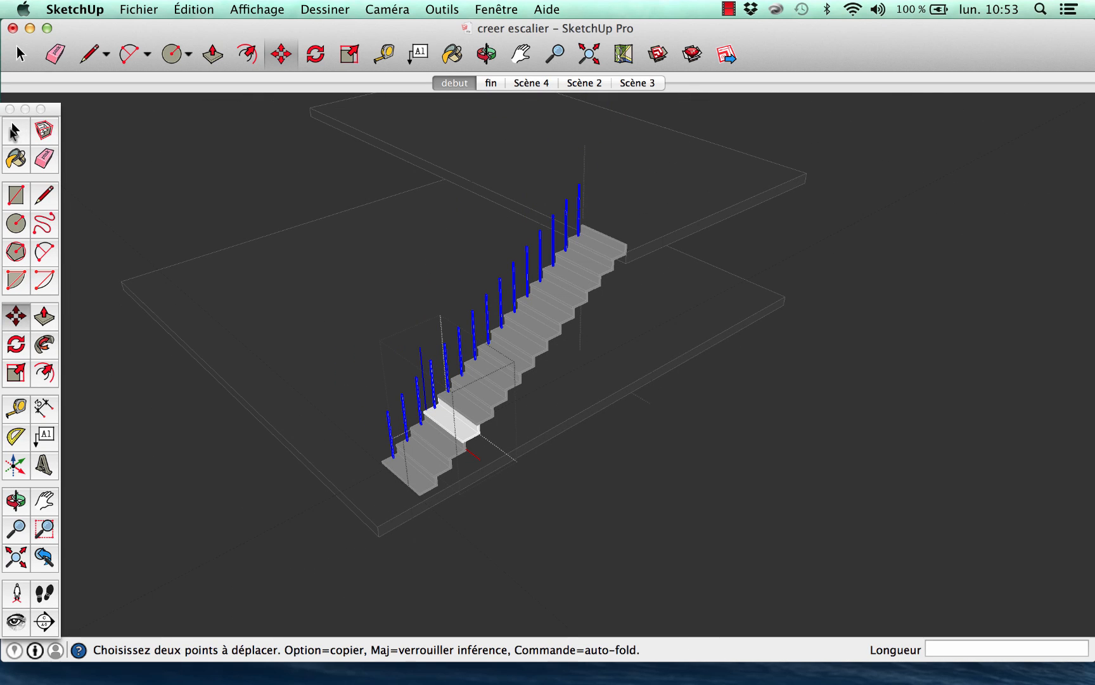
key("space")
left_click(232, 483)
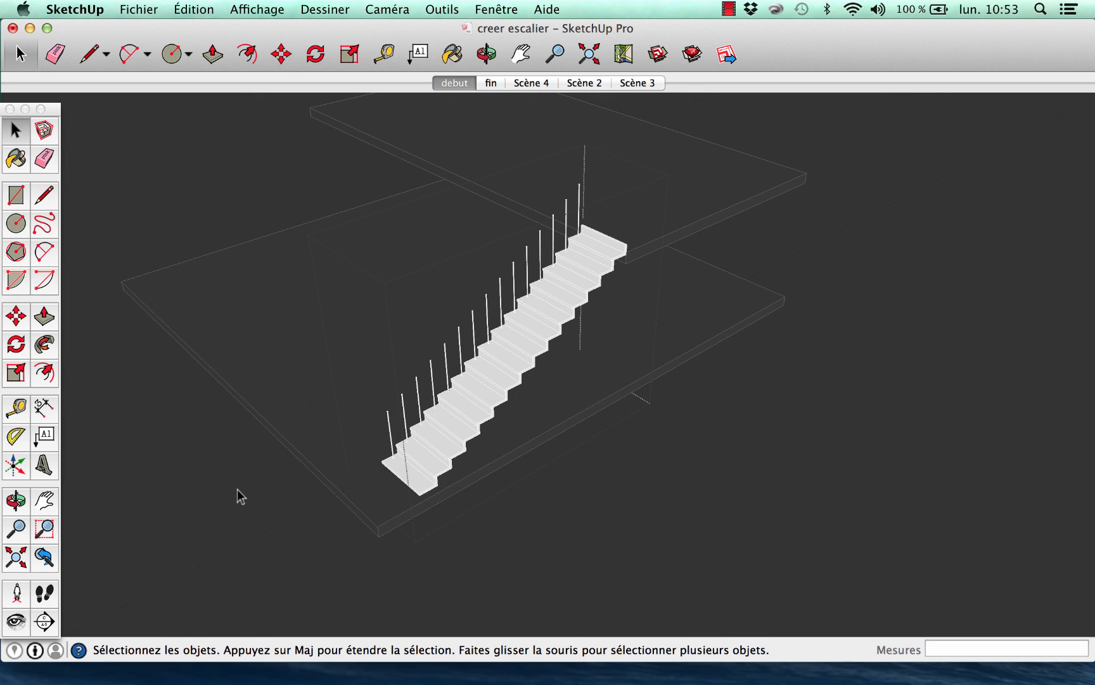
left_click(241, 496)
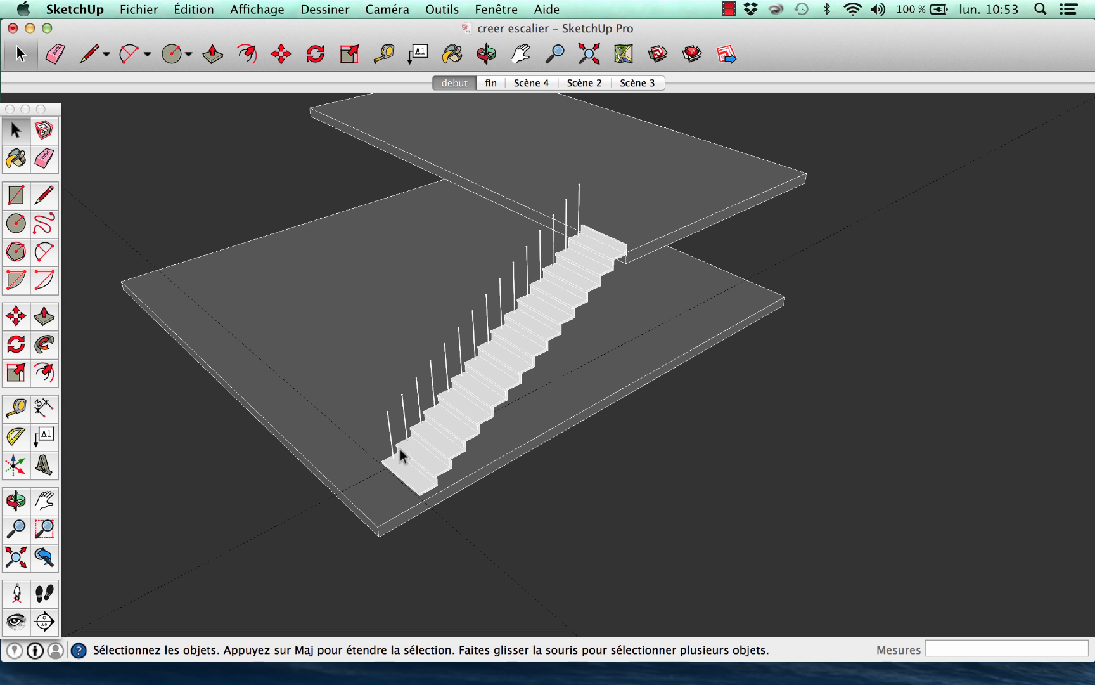
Step: Draw a handrail path line of about 466 cm from the top centre of the first baluster to the top centre of the last
scroll(399, 448, "up", 10)
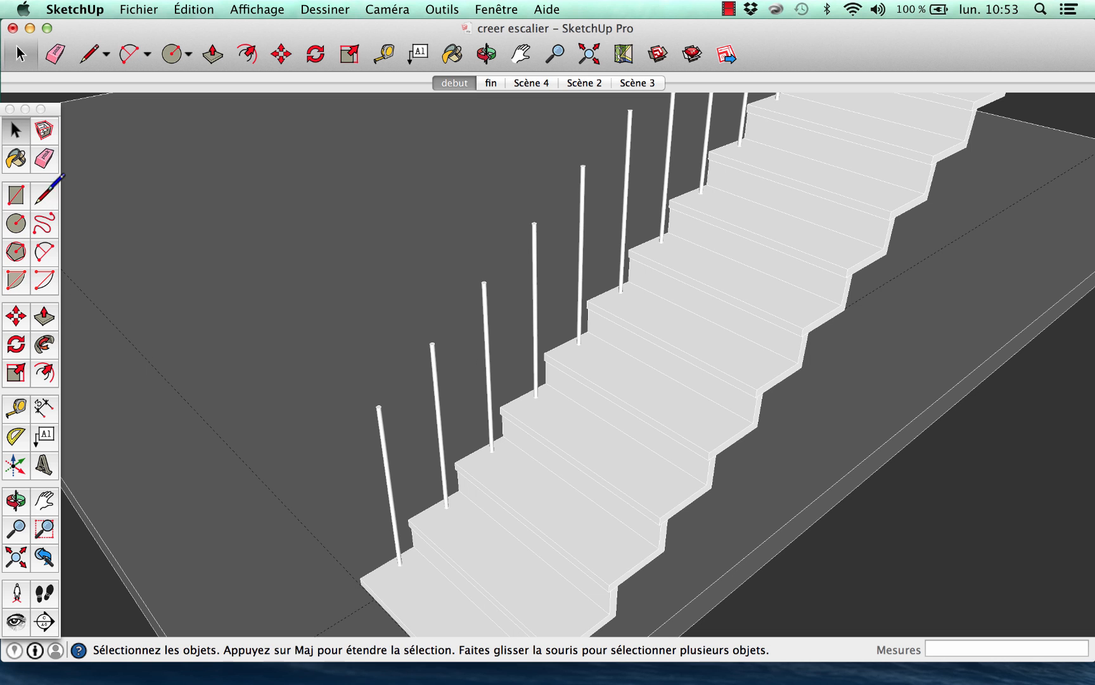
left_click(51, 187)
scroll(403, 384, "up", 10)
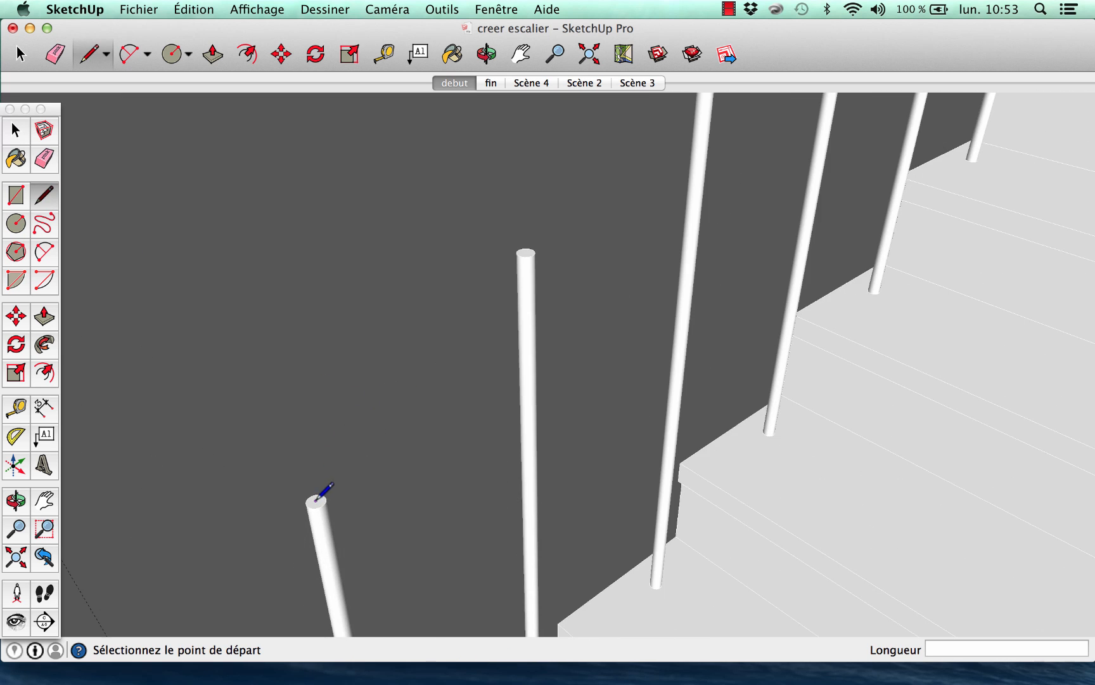
scroll(317, 500, "up", 4)
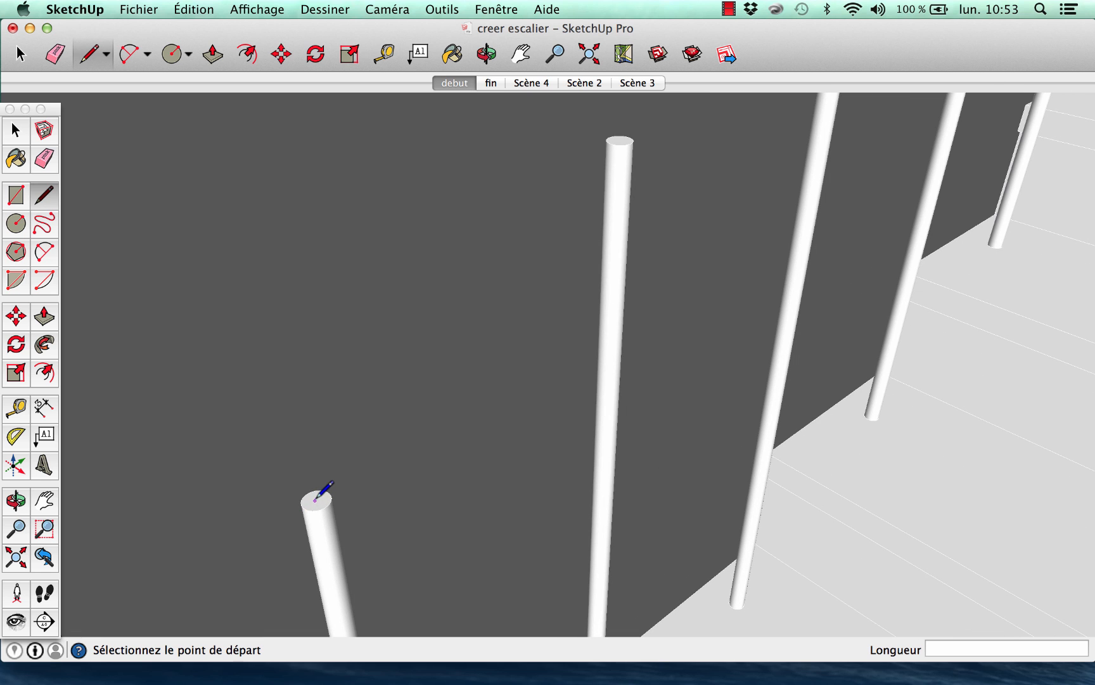
left_click(316, 500)
scroll(320, 507, "down", 10)
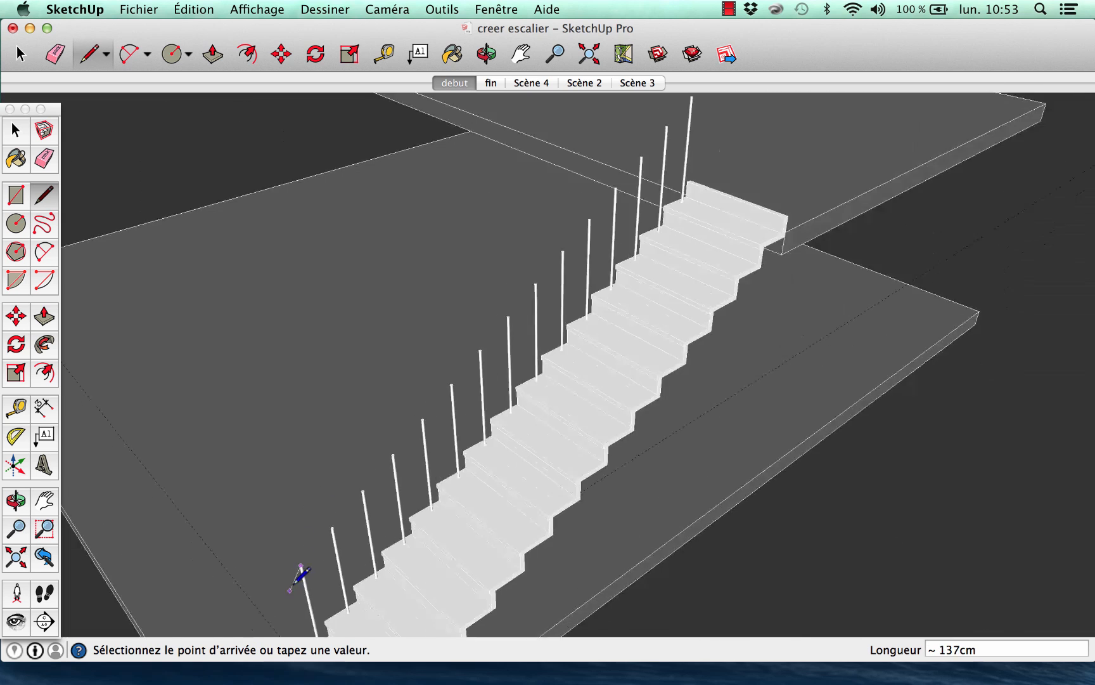
scroll(482, 361, "up", 10)
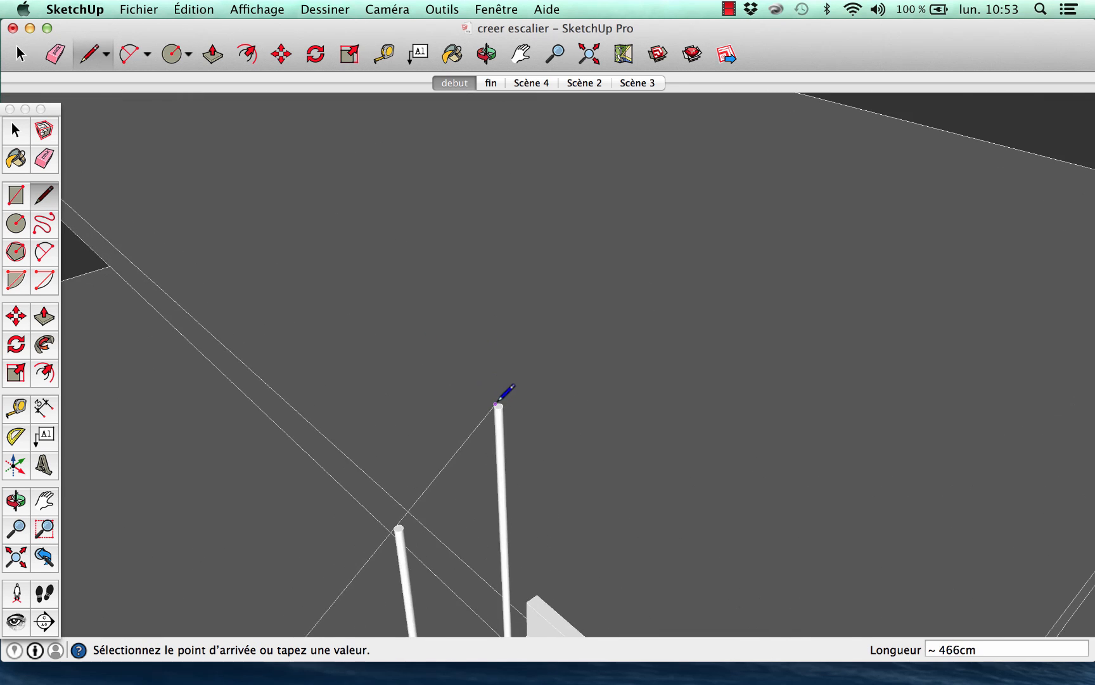
scroll(500, 404, "up", 5)
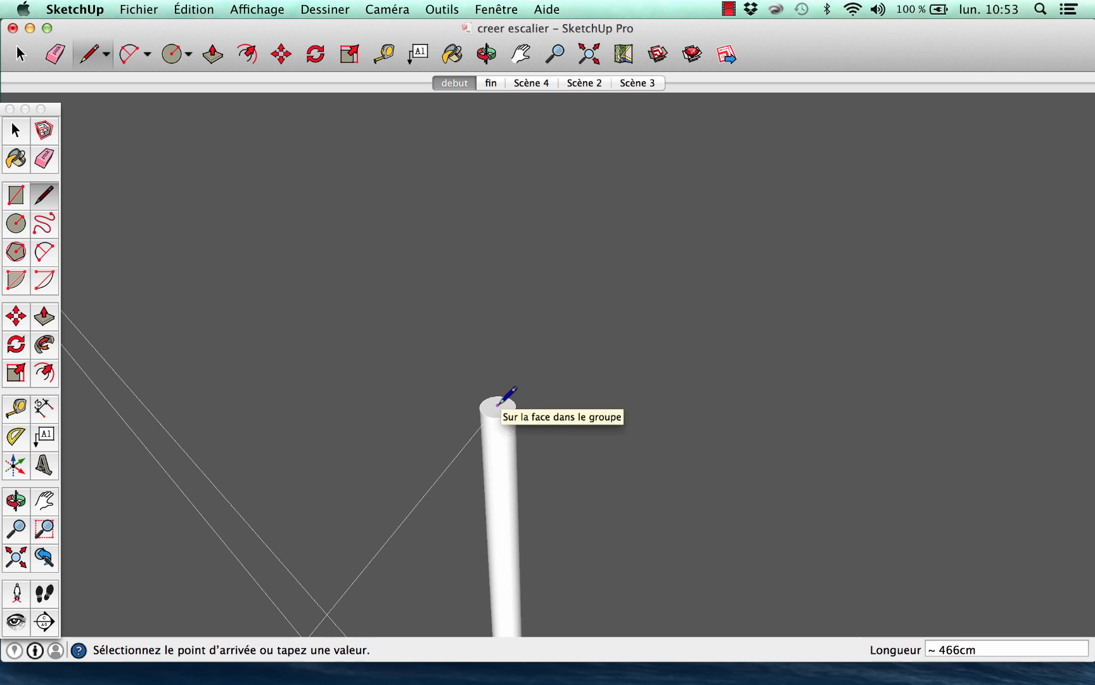
left_click(498, 405)
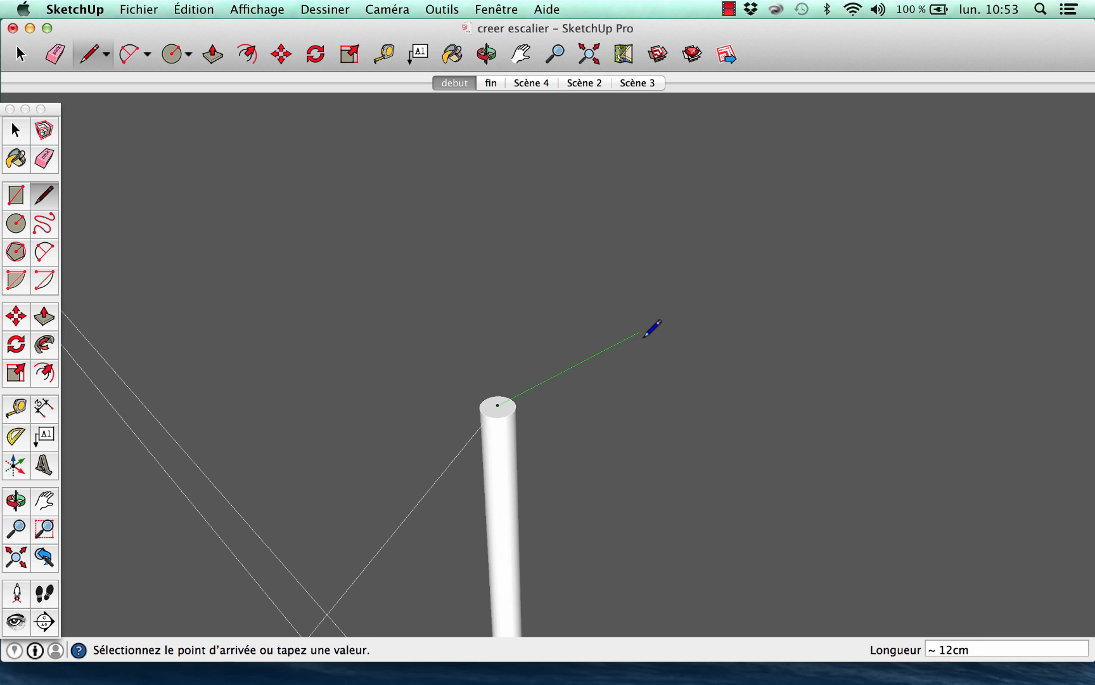
Step: Extend the handrail path with a short segment along the green axis and one of about 827 cm parallel to the upper slab's edge
scroll(640, 332, "down", 10)
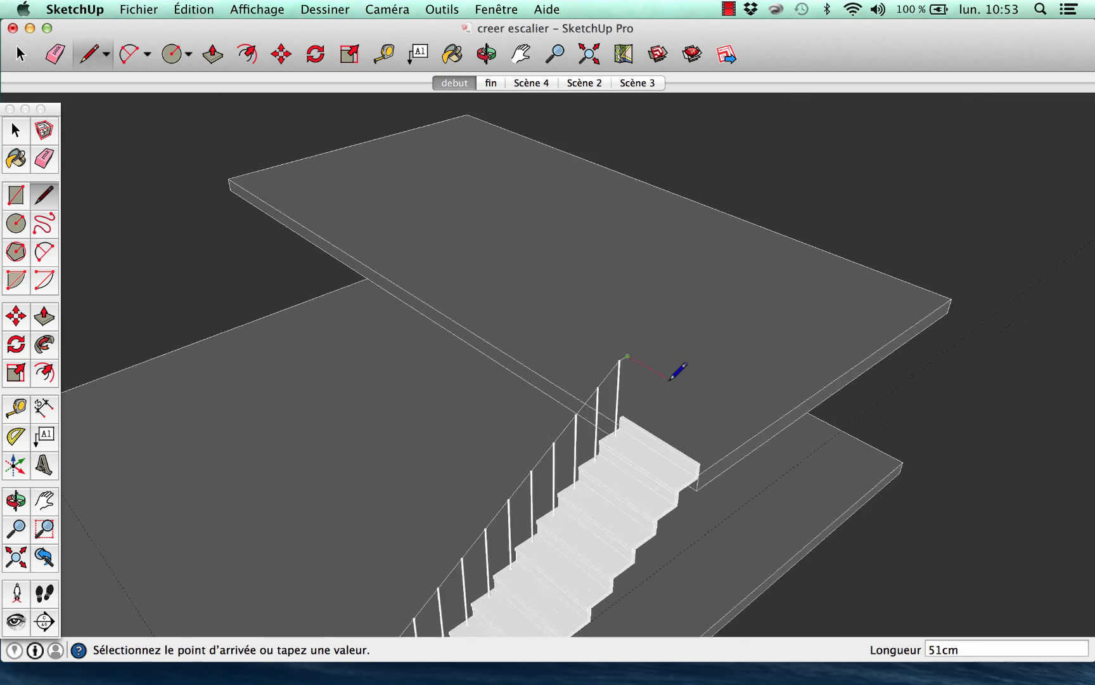
scroll(671, 378, "down", 2)
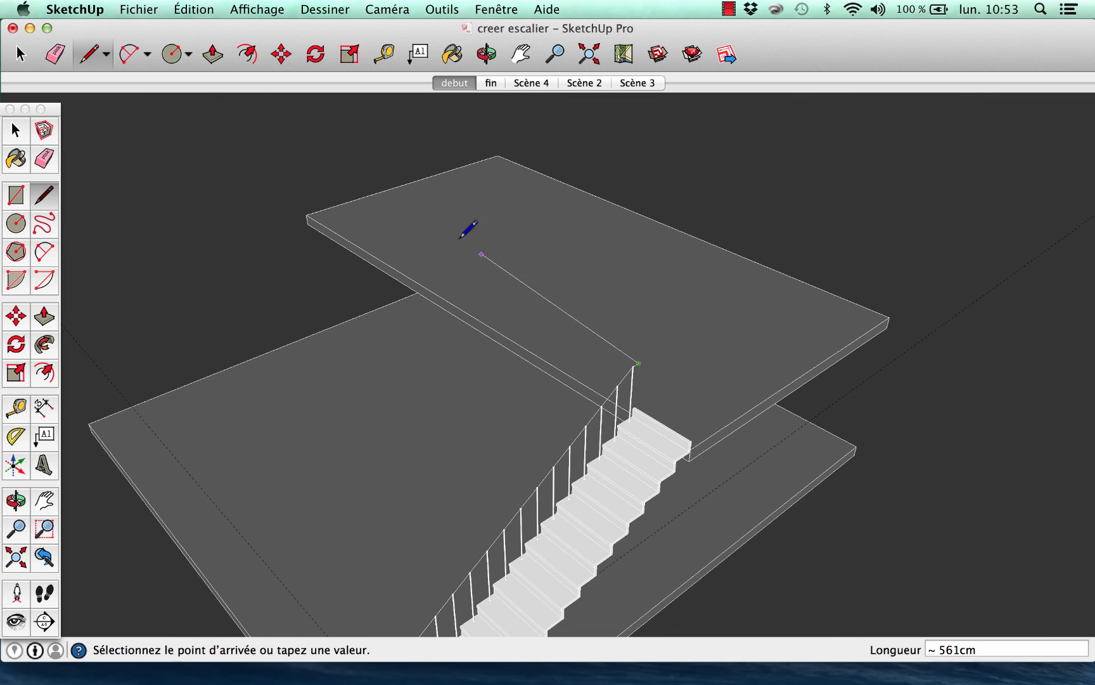
left_click(316, 189)
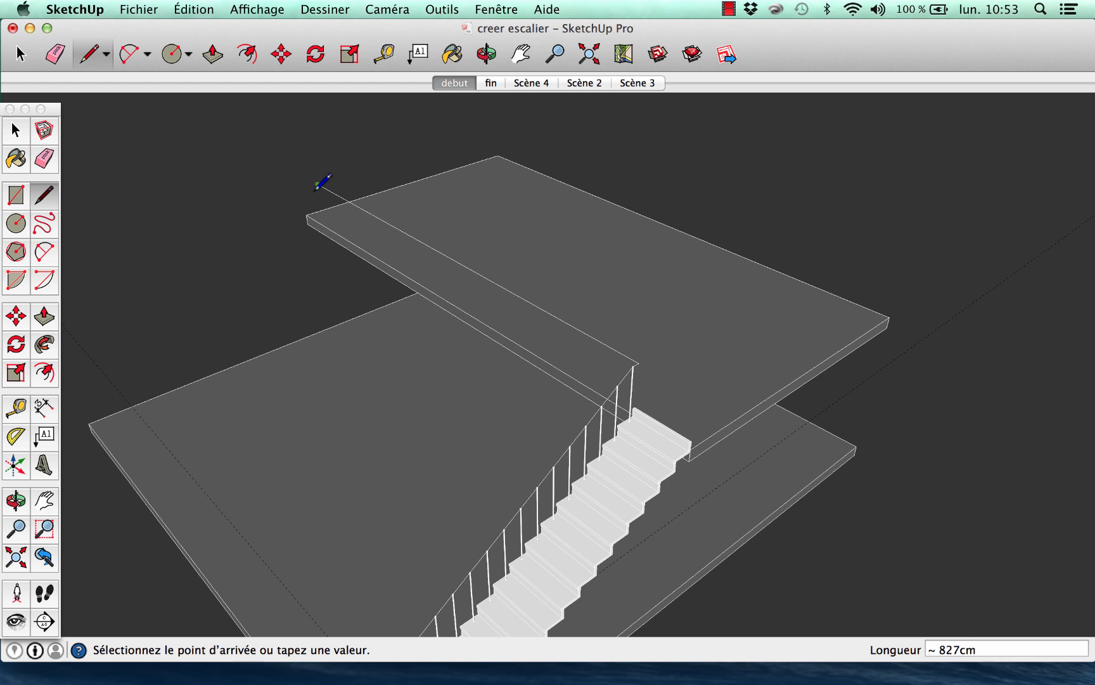
key("Escape")
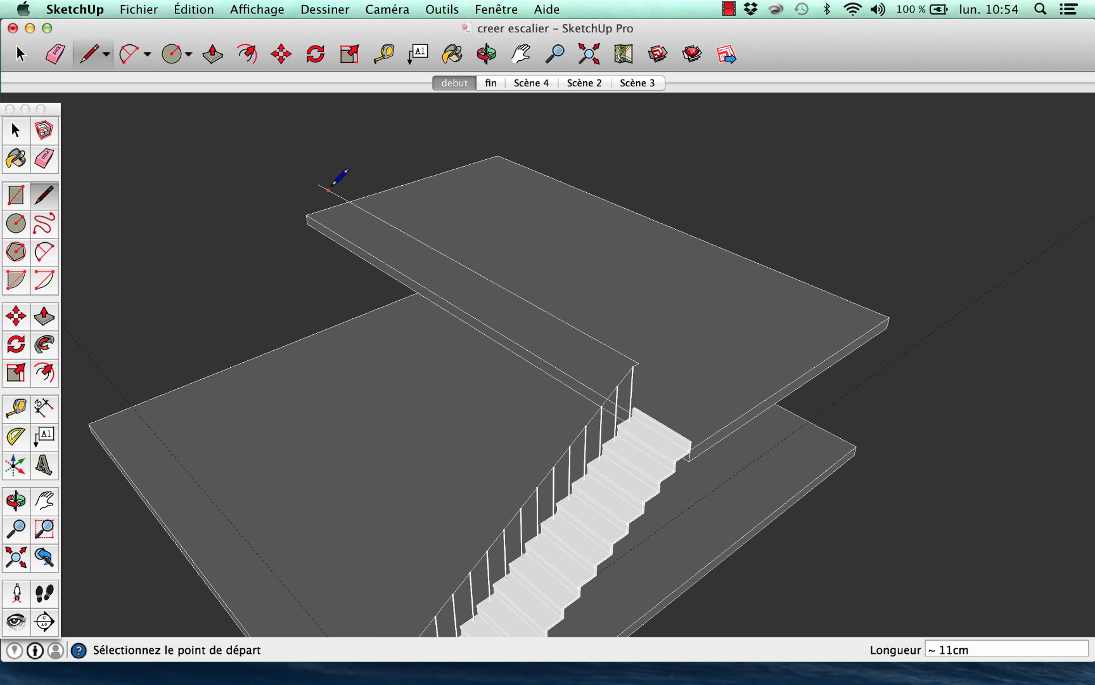
Step: Round the handrail path's corner beside the last baluster with a tangent arc of about 5 cm radius
middle_click_drag(672, 369, 521, 459)
scroll(521, 460, "up", 10)
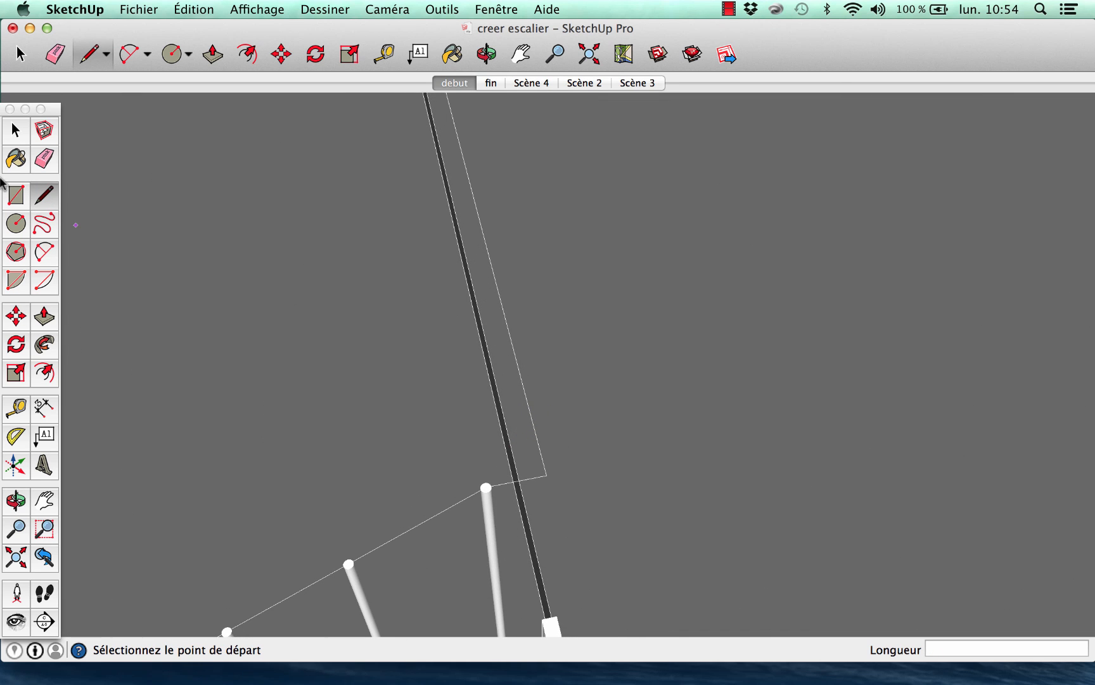
left_click(39, 242)
scroll(566, 455, "up", 5)
scroll(452, 428, "down", 5)
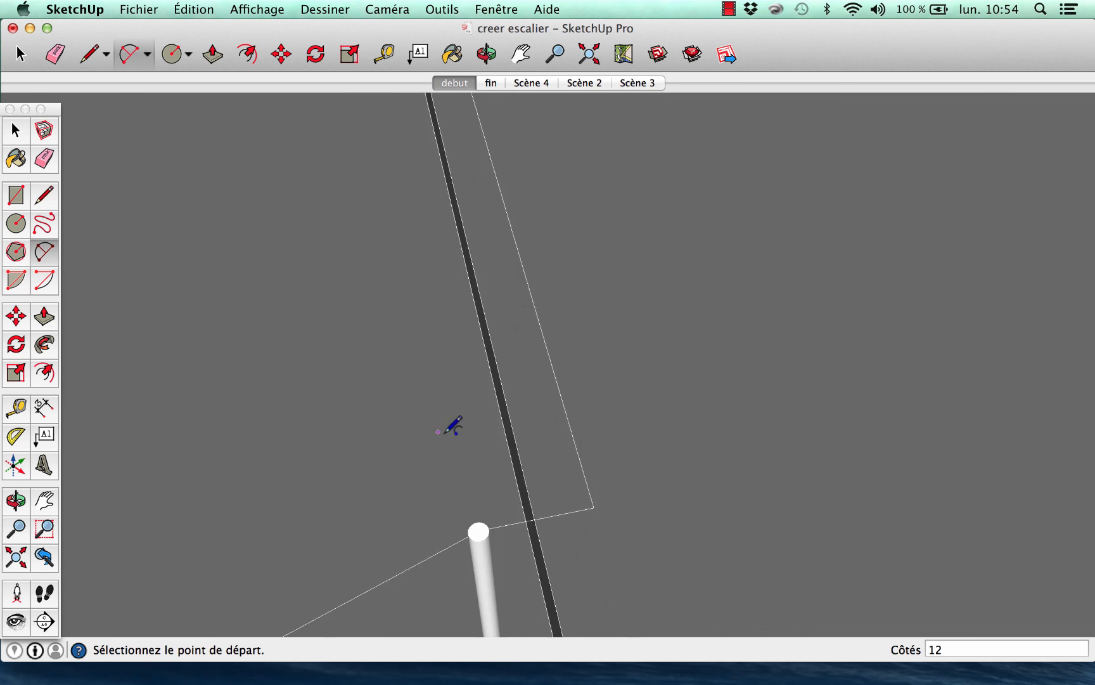
scroll(523, 480, "up", 2)
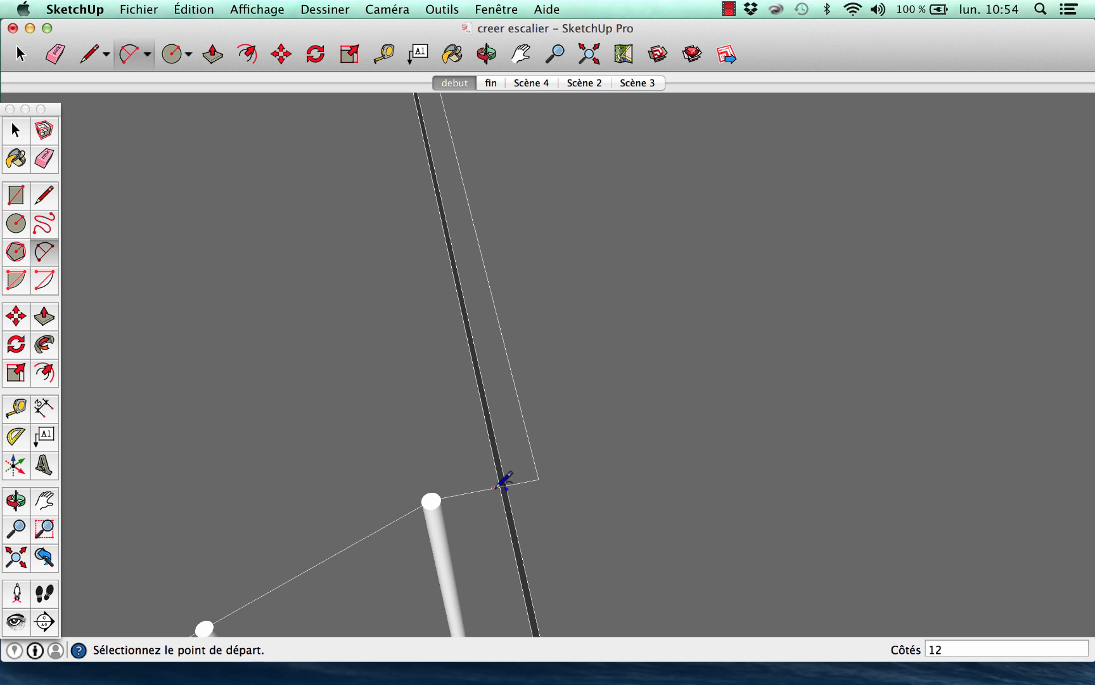
left_click(493, 488)
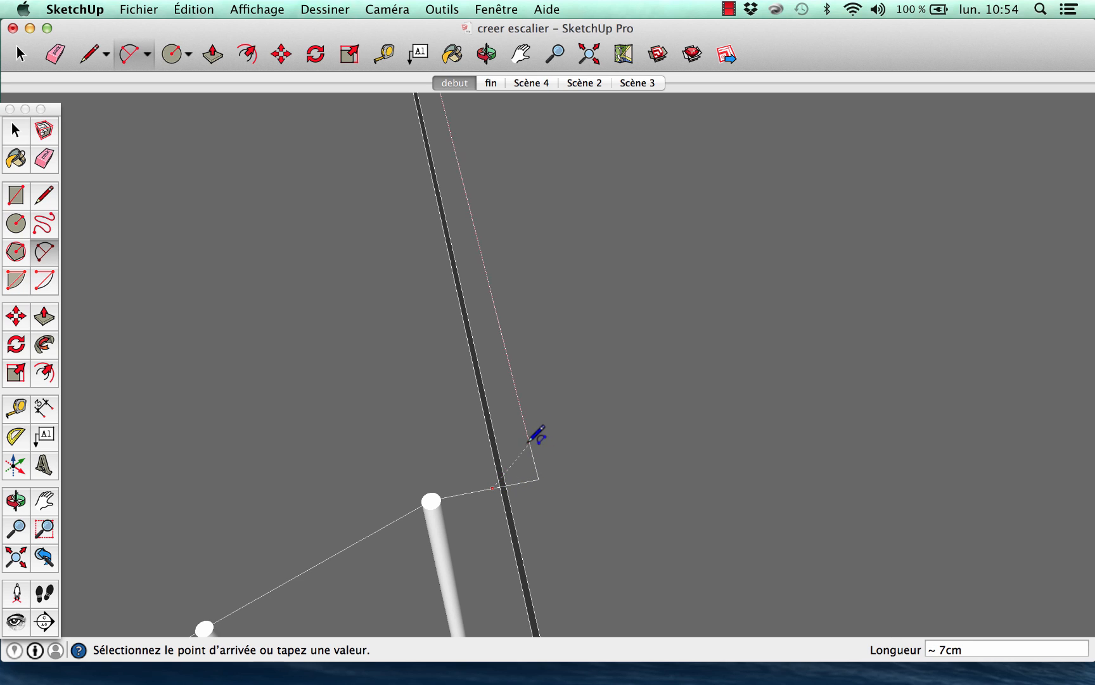
left_click(530, 439)
left_click(529, 441)
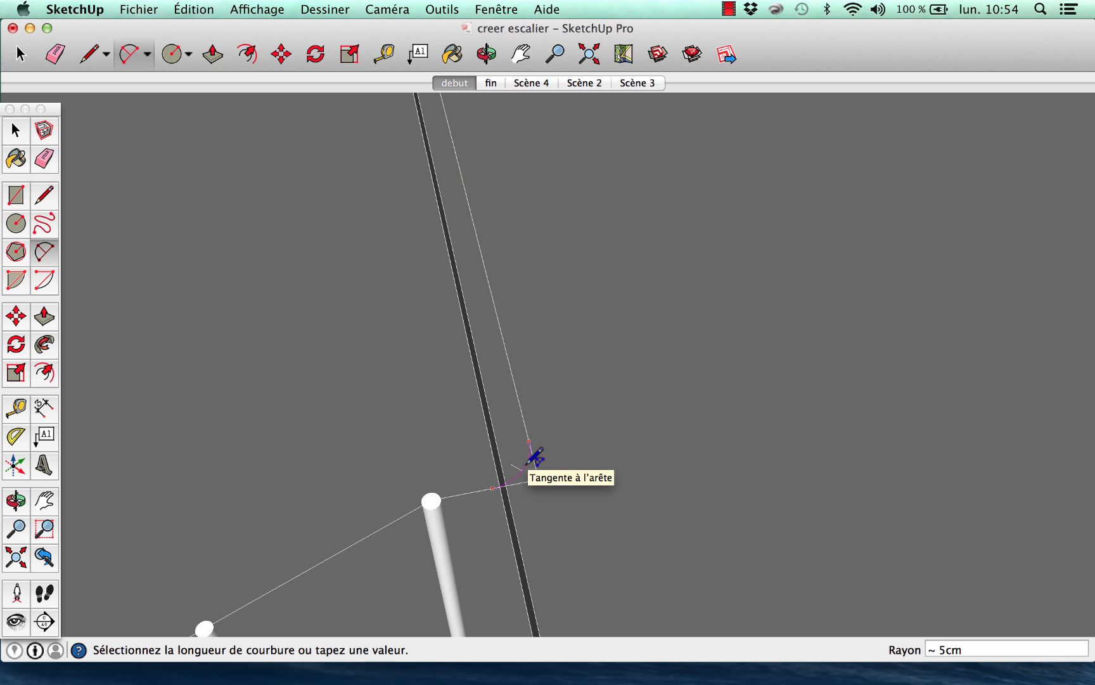
left_click(529, 458)
scroll(531, 444, "up", 2)
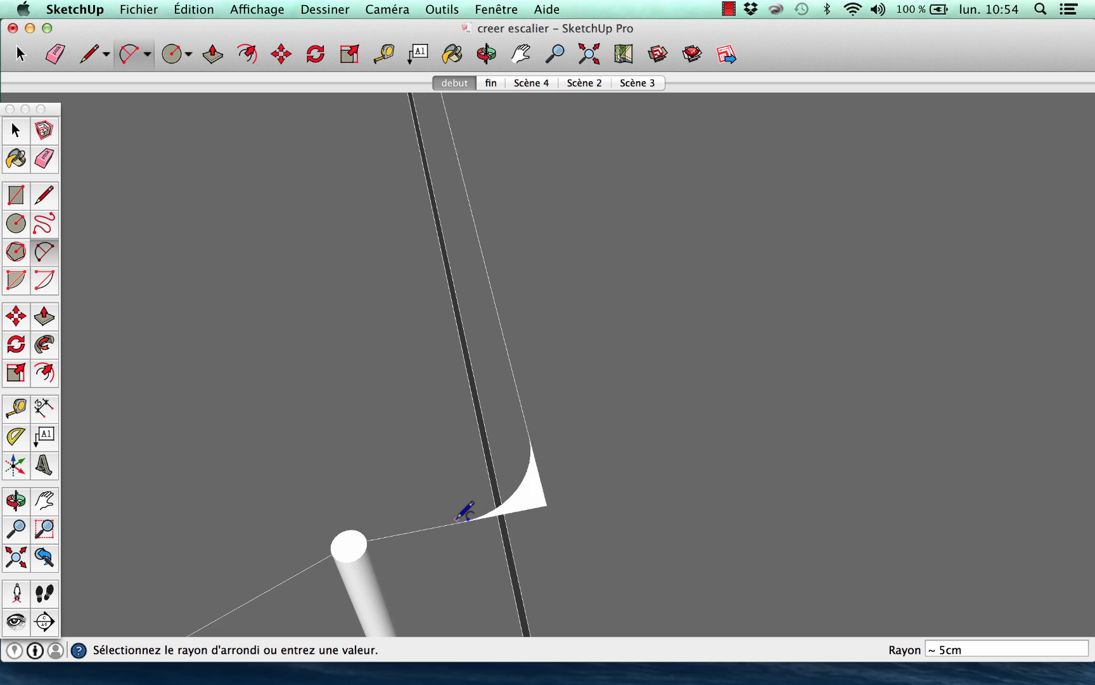
Step: Delete the two leftover corner edges outside the rounded bend of the handrail path
left_click(16, 131)
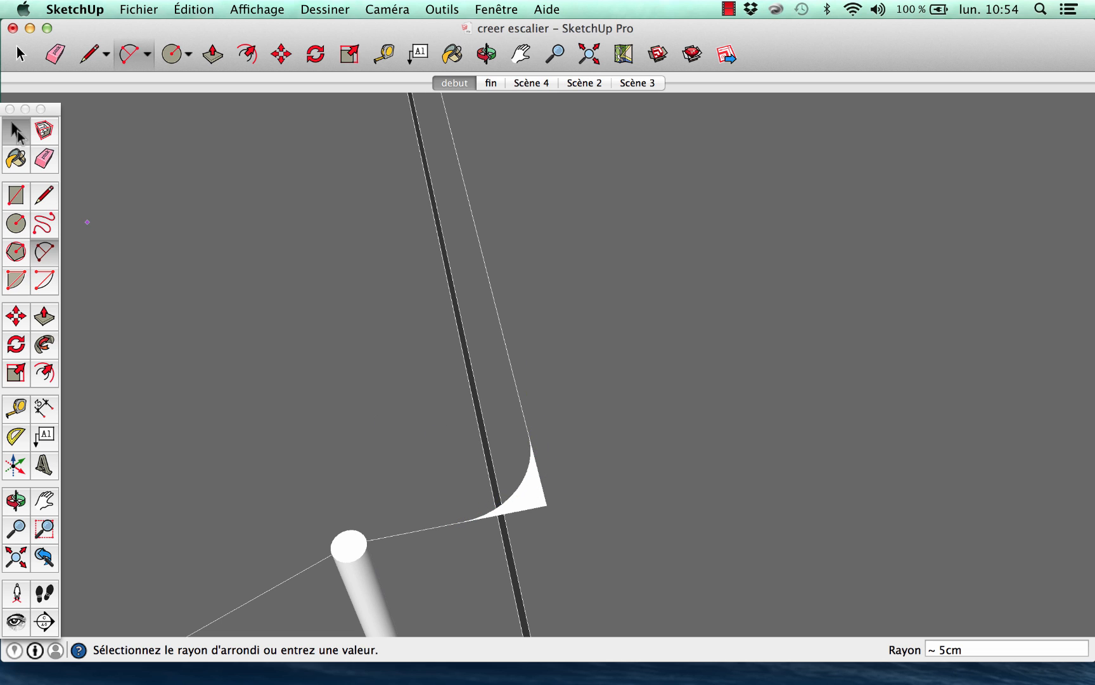
left_click(545, 504)
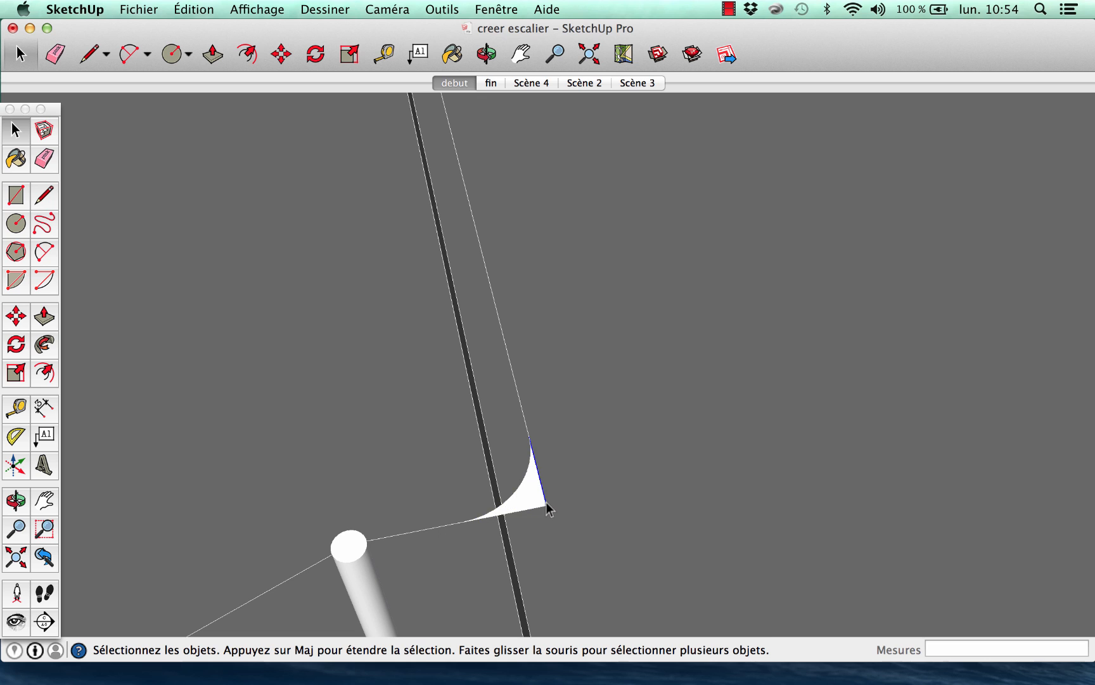
key("Delete")
left_click(533, 514)
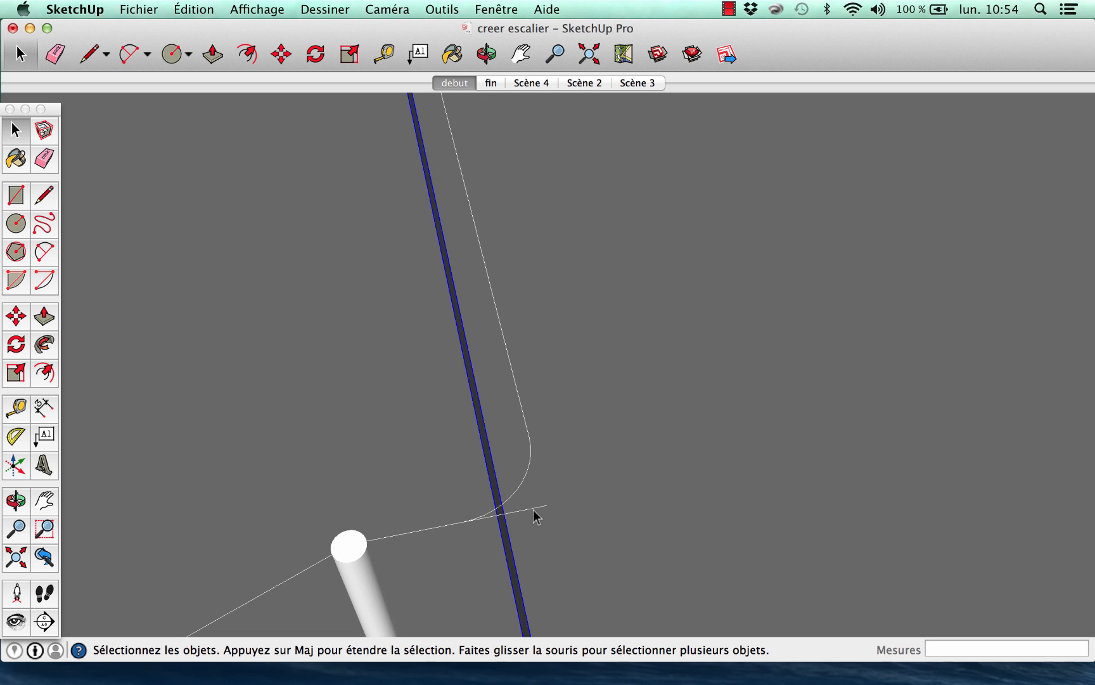
left_click(535, 514)
Step: Draw an 8 cm by 3 cm handrail profile rectangle flat on the lower slab at the foot of the stairs
scroll(535, 514, "down", 10)
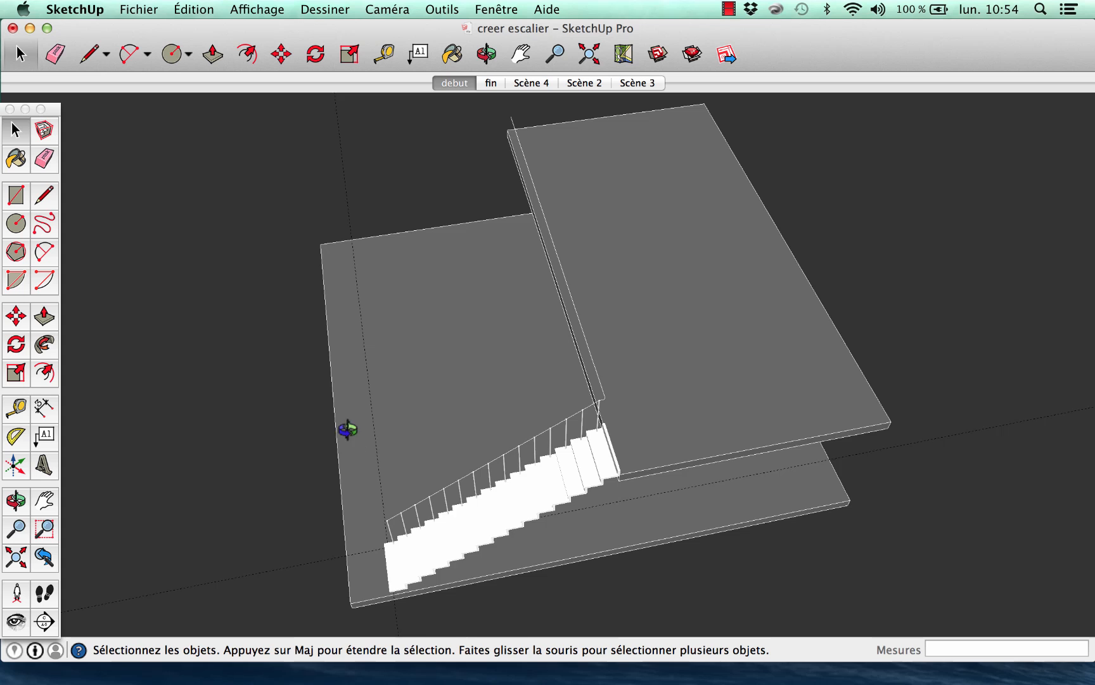
middle_click_drag(347, 430, 709, 268)
scroll(583, 570, "down", 5)
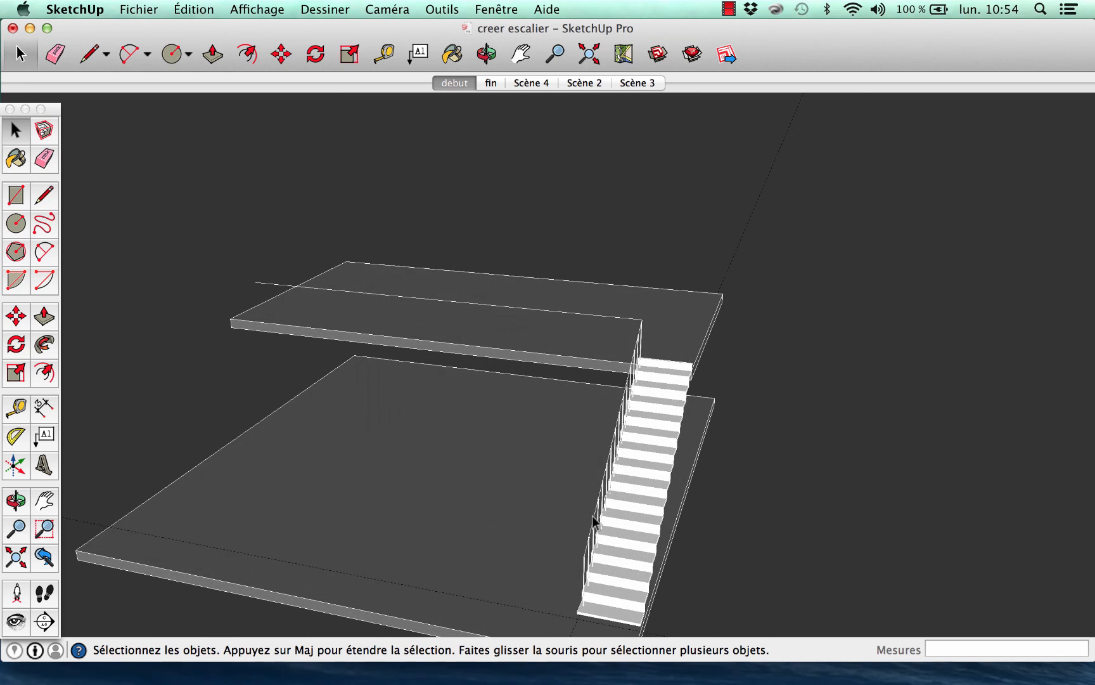
scroll(575, 596, "up", 5)
mouse_move(576, 596)
middle_mouse_down()
mouse_move(562, 562)
mouse_move(563, 605)
middle_mouse_up()
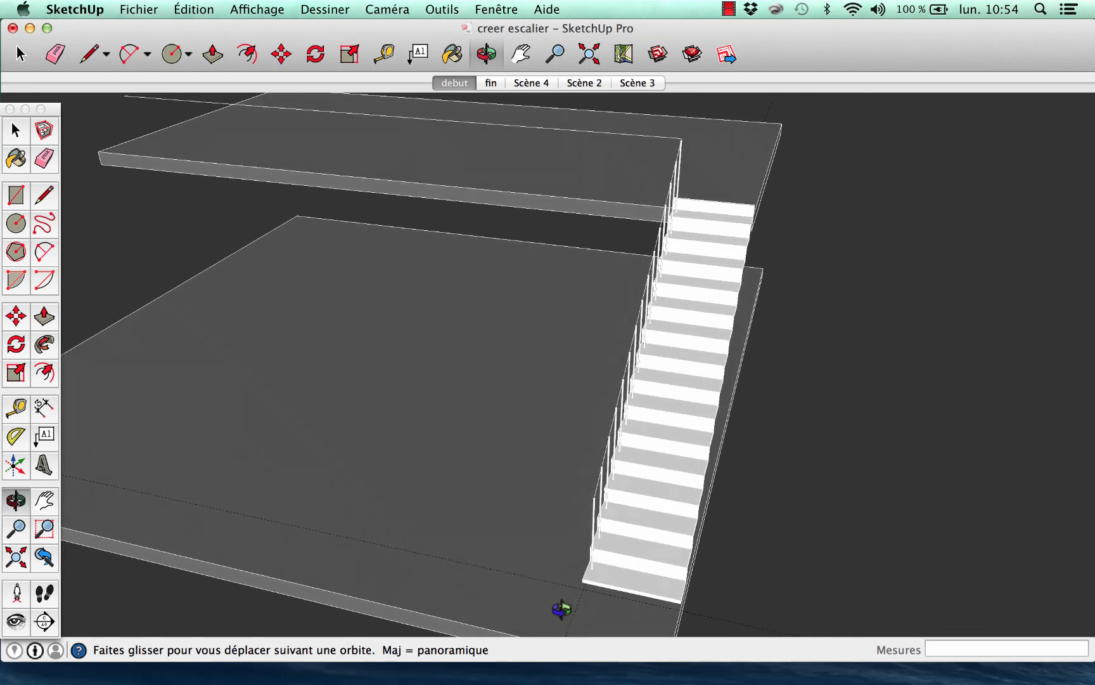
scroll(580, 611, "up", 3)
scroll(513, 501, "down", 3)
scroll(557, 572, "up", 3)
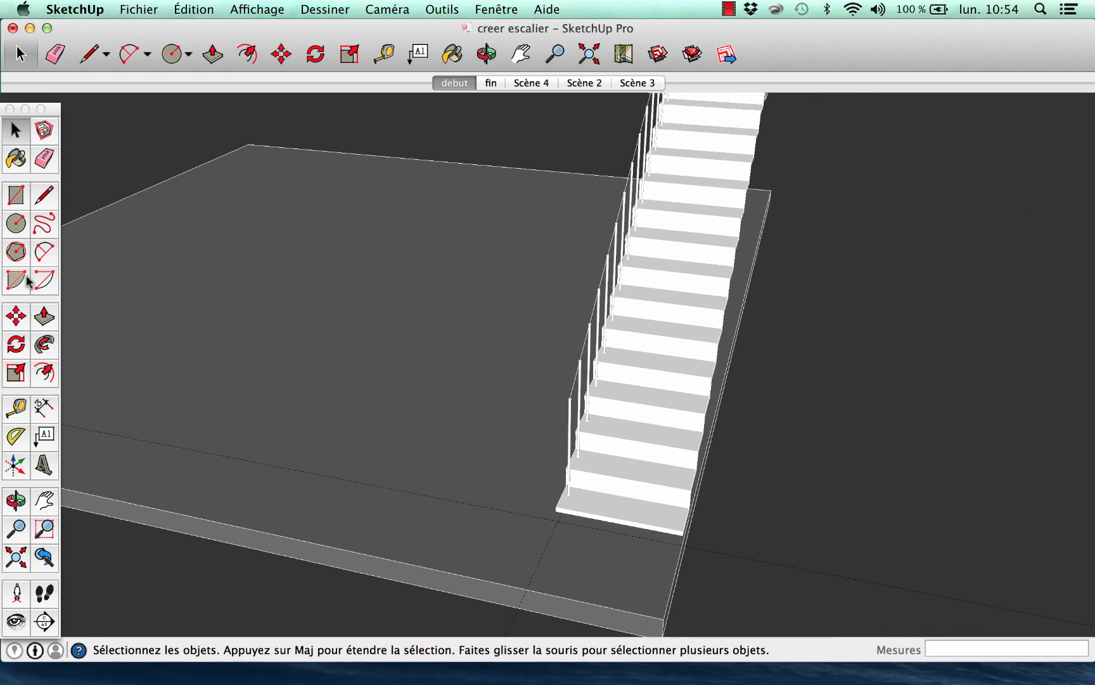
left_click(16, 196)
scroll(545, 523, "up", 6)
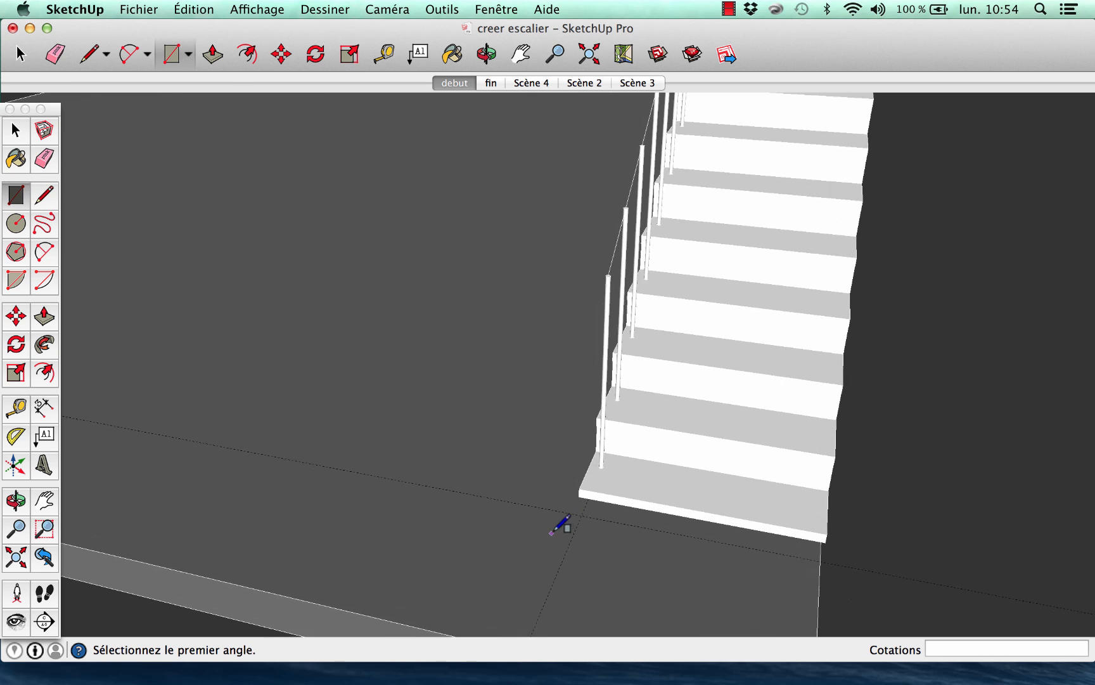
scroll(551, 531, "up", 3)
left_click(604, 507)
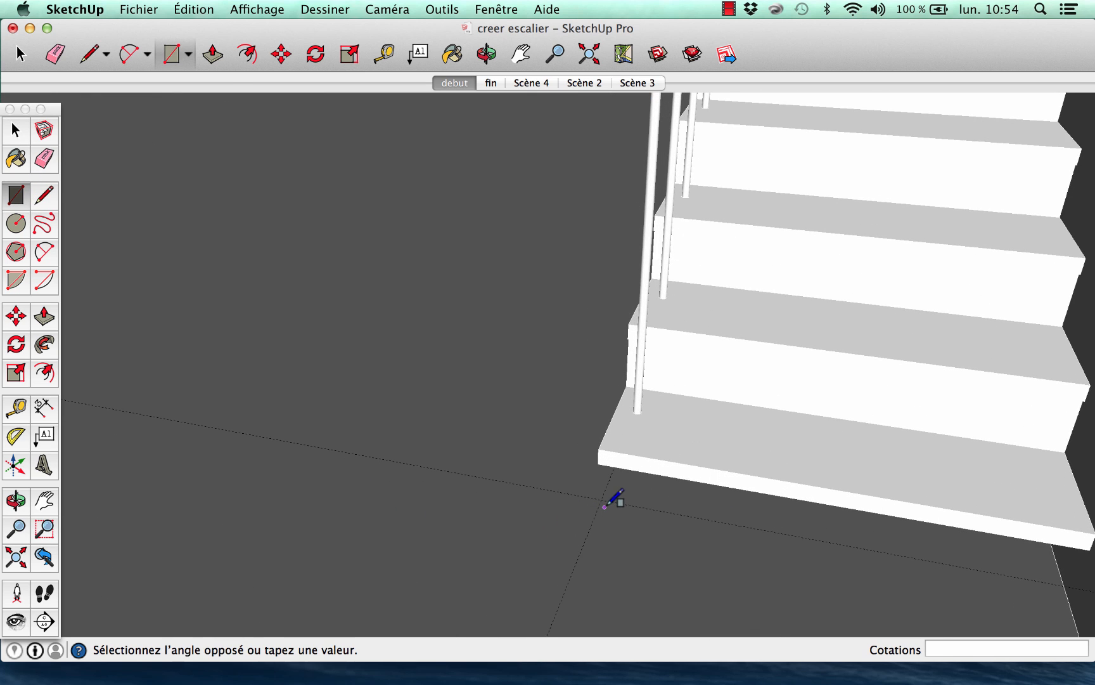
left_click(637, 520)
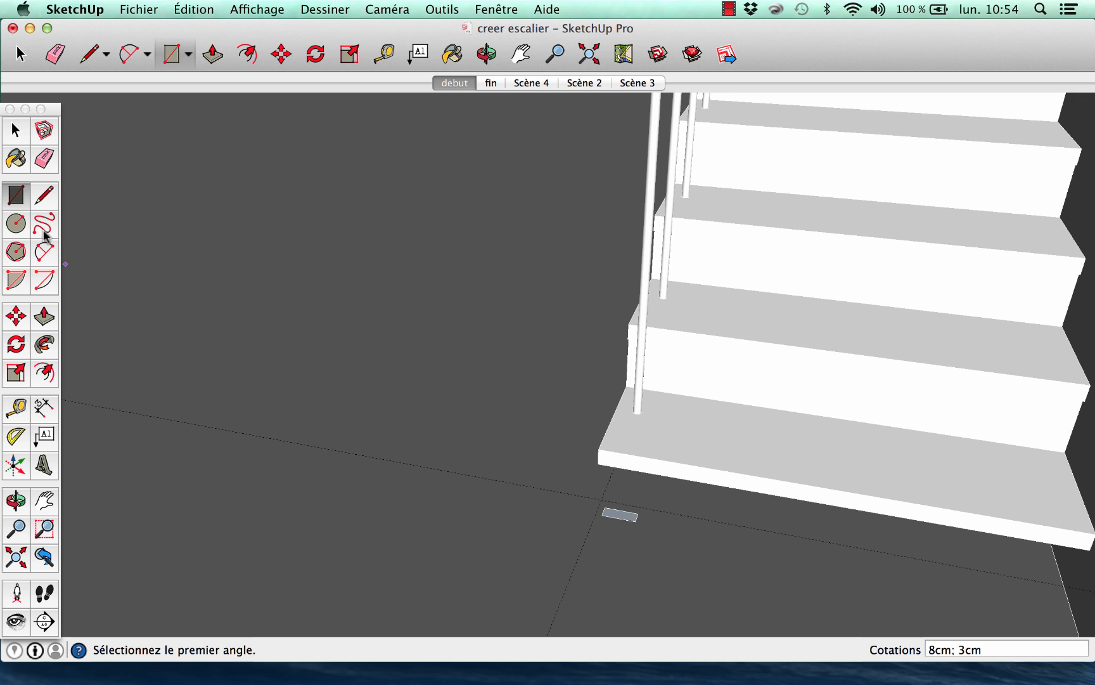
Step: Rotate the profile rectangle 90° about the midpoint of its long front edge so it stands upright
key("space")
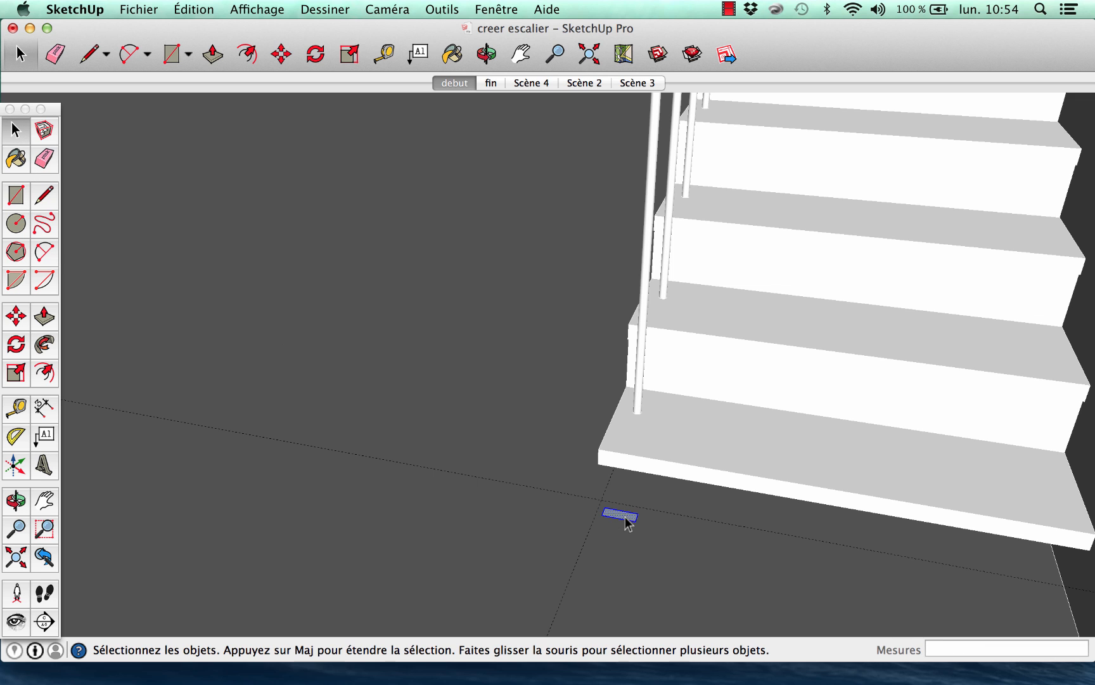
scroll(591, 407, "down", 5)
scroll(650, 177, "up", 5)
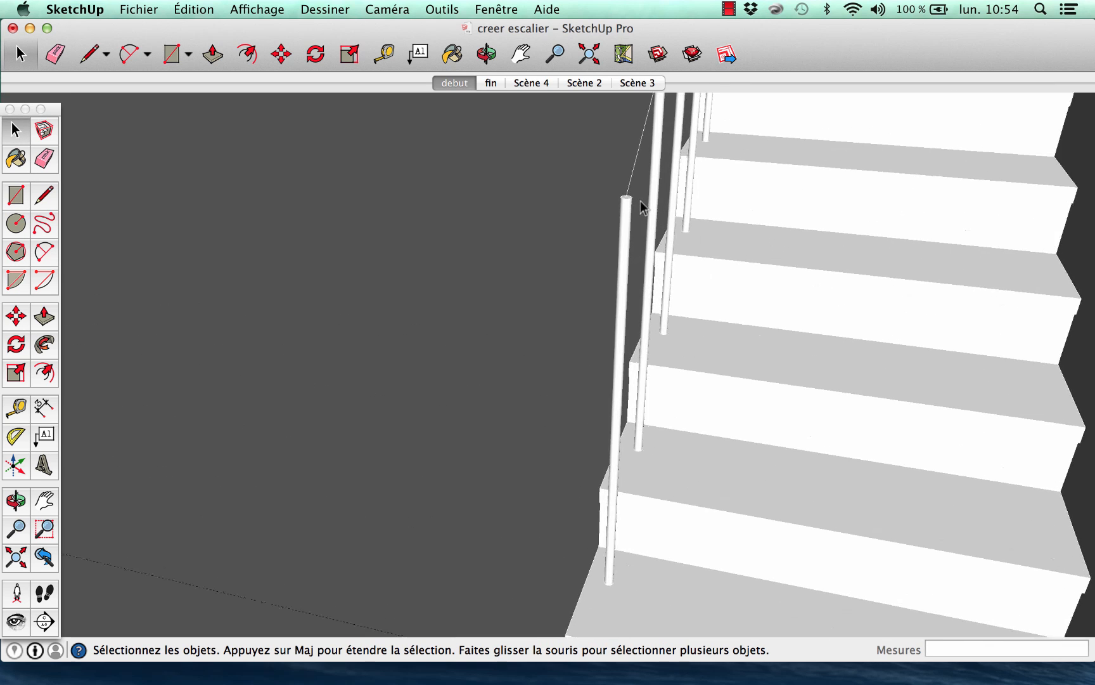
scroll(480, 273, "down", 2)
scroll(480, 273, "down", 3)
scroll(536, 459, "up", 3)
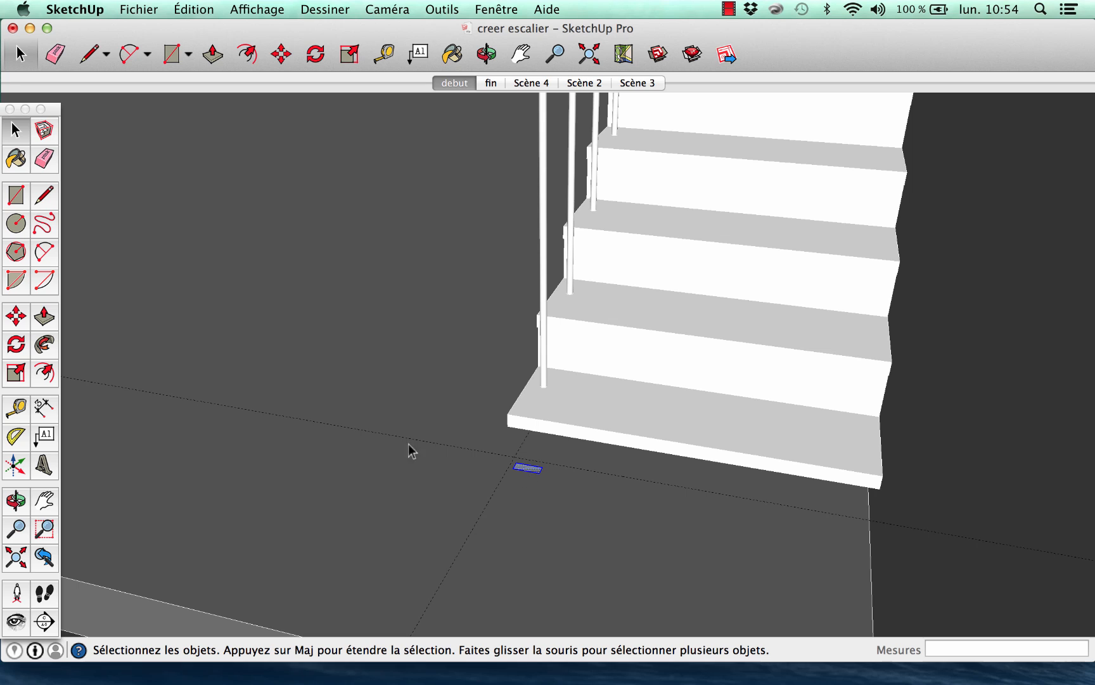
left_click(16, 343)
scroll(513, 460, "up", 2)
scroll(514, 461, "up", 5)
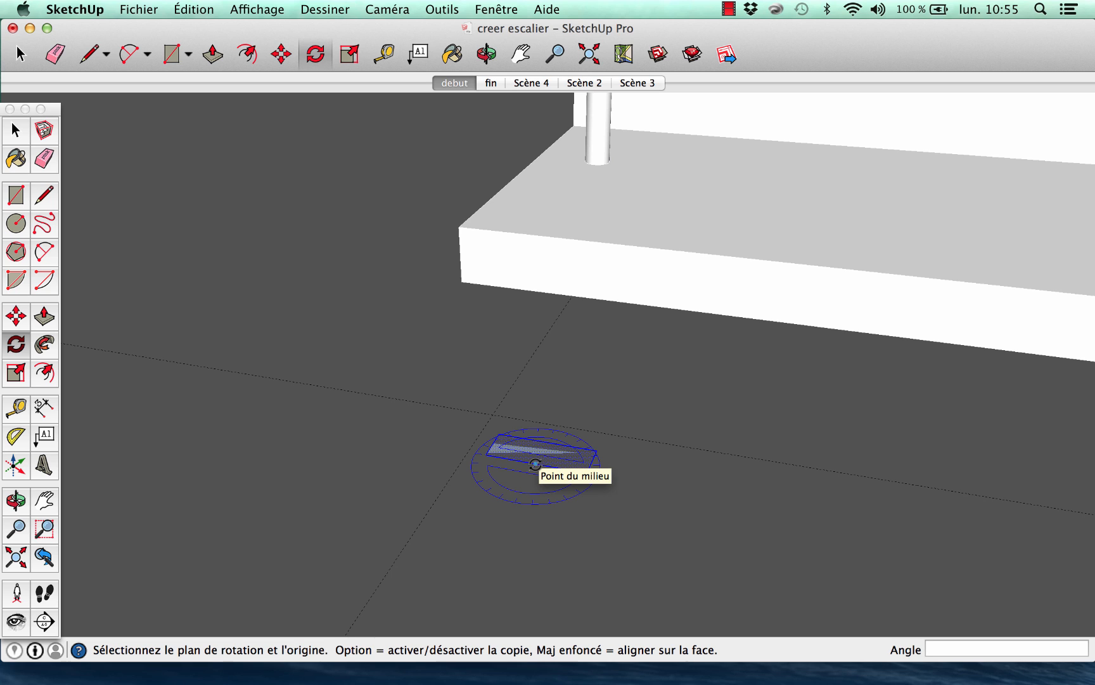
left_click(536, 463)
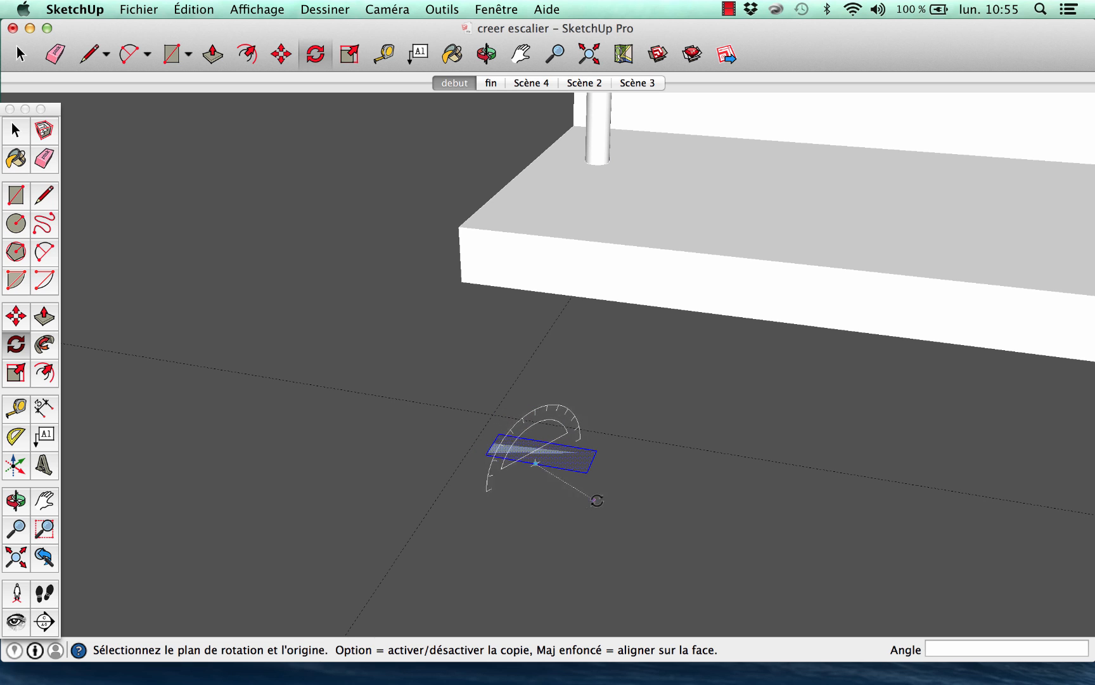
left_click_drag(596, 500, 634, 481)
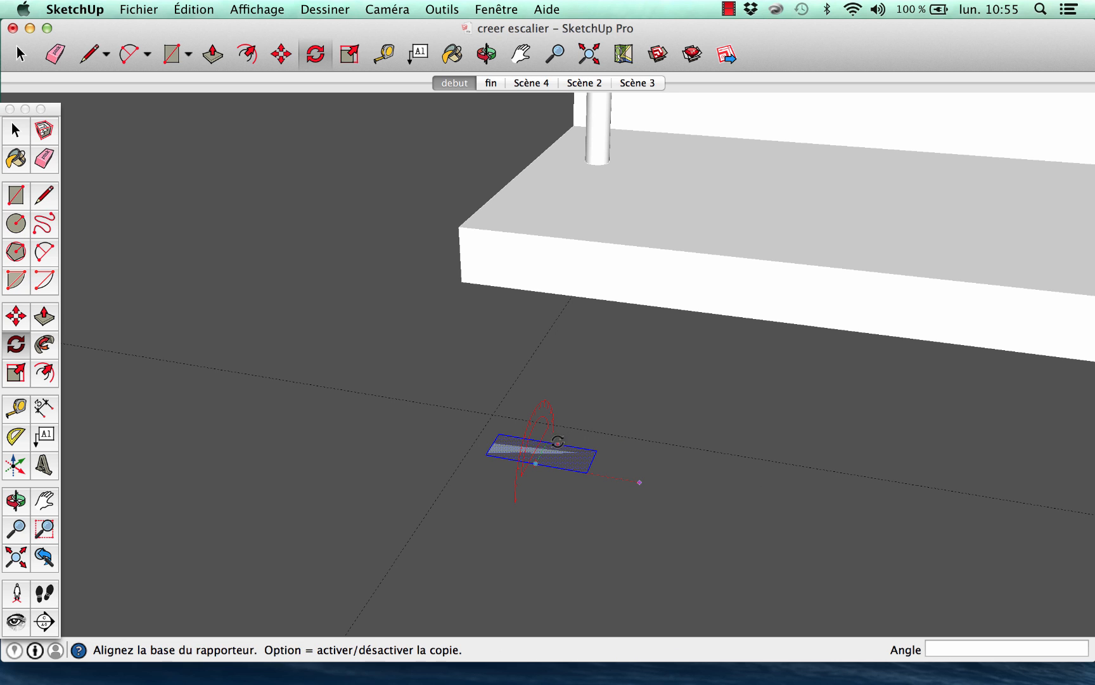
scroll(543, 445, "up", 5)
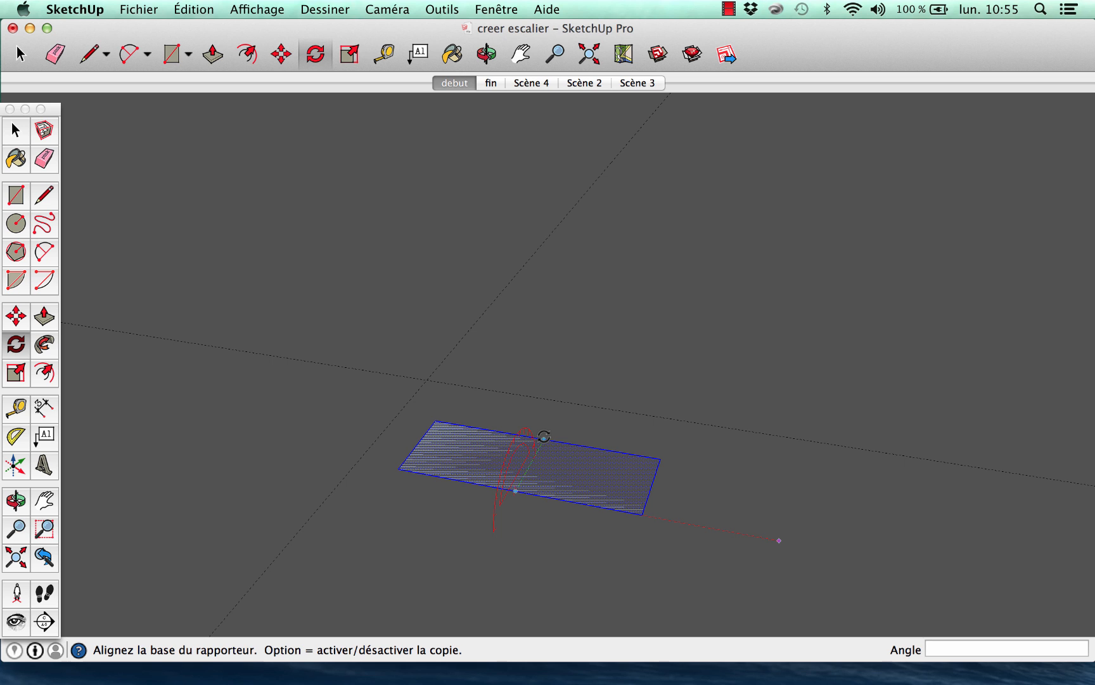
left_click(543, 437)
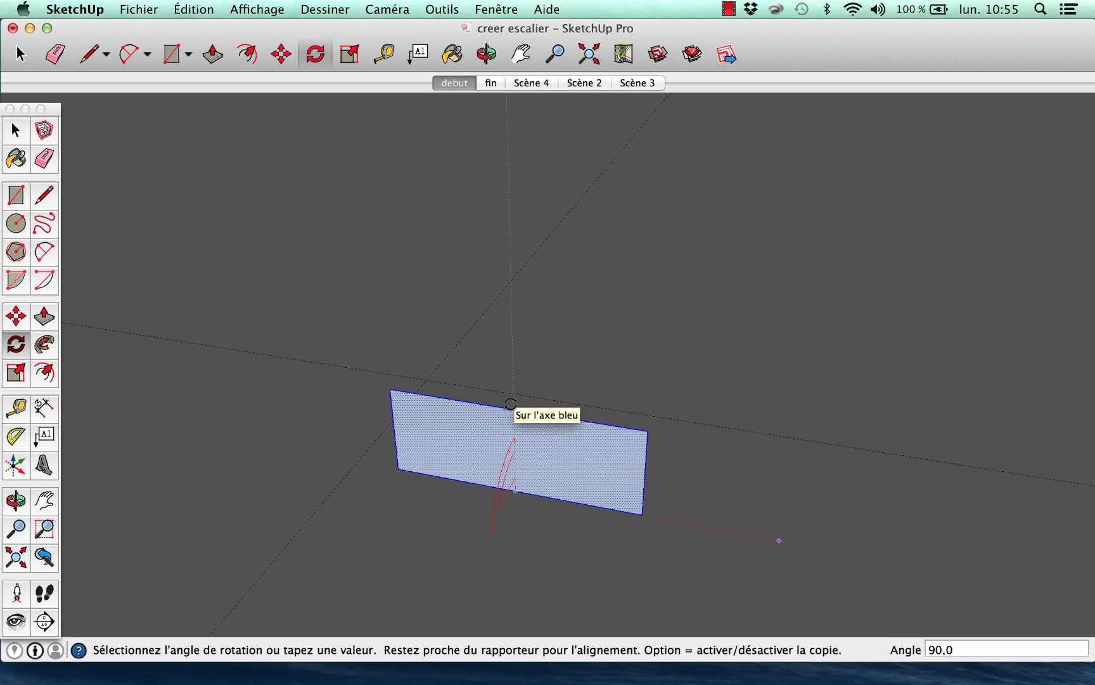
left_click(511, 404)
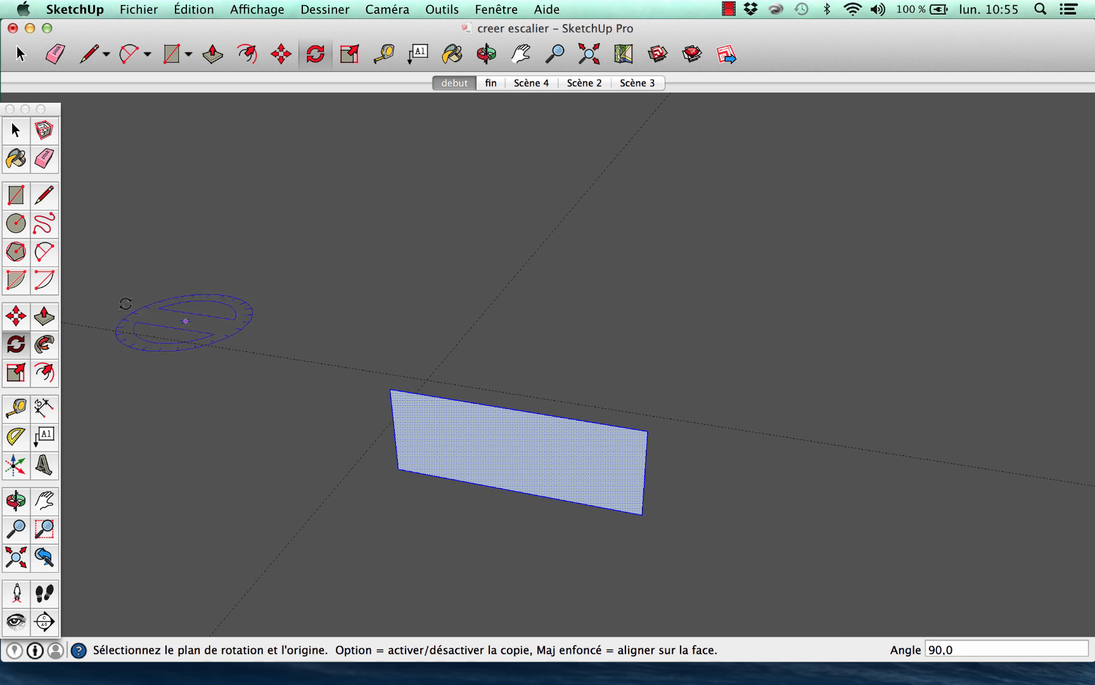
Step: Move the upright profile about 110 cm by its lower edge midpoint to the top centre of the first baluster
left_click(17, 316)
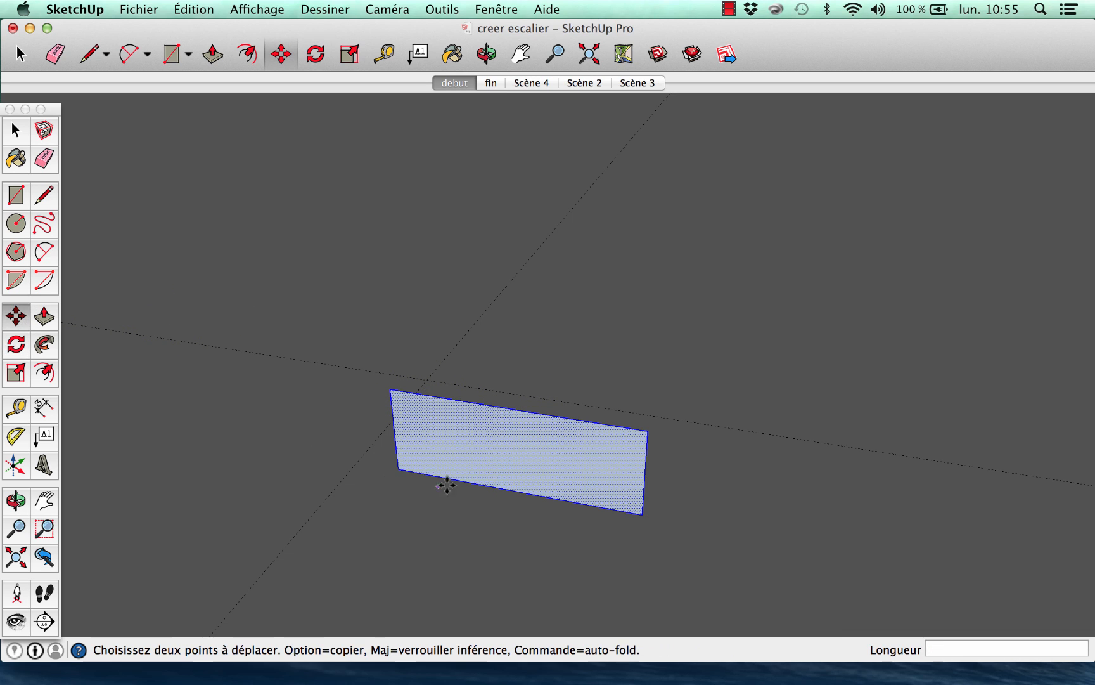
left_click(515, 487)
scroll(491, 511, "down", 3)
scroll(491, 511, "down", 10)
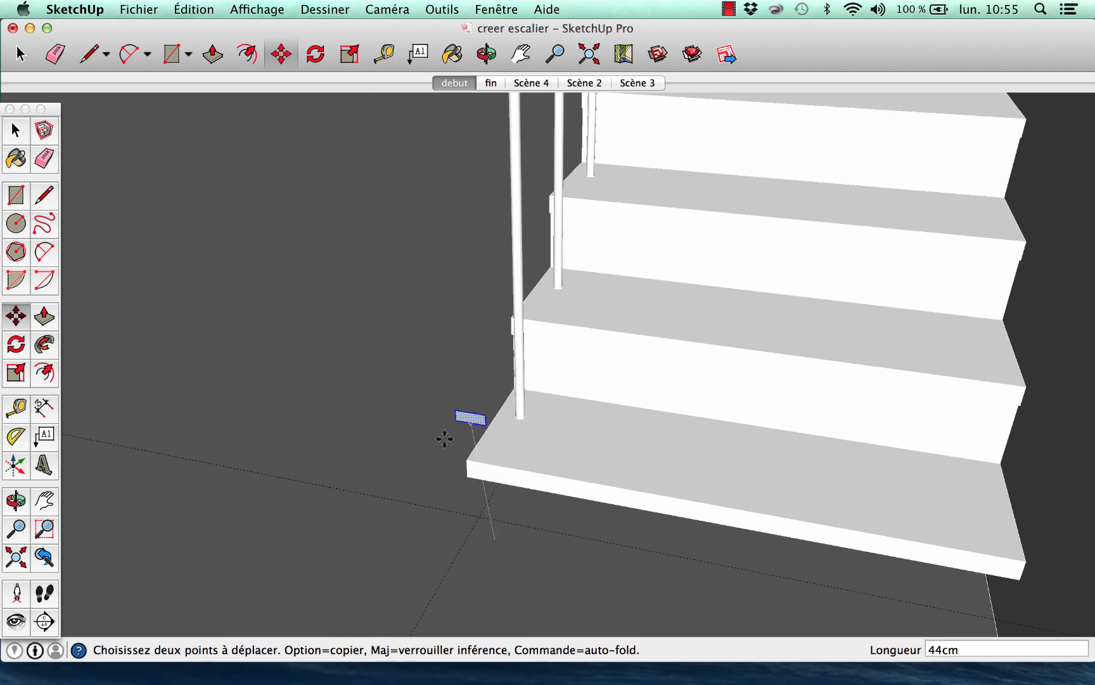
scroll(471, 332, "up", 10)
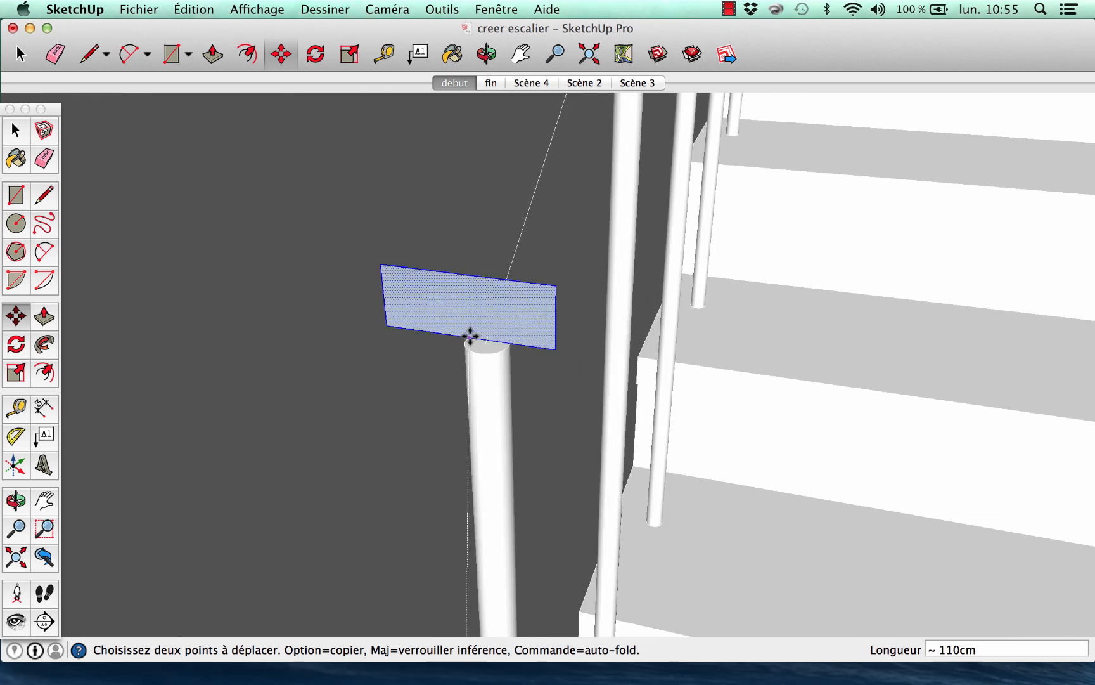
left_click(489, 344)
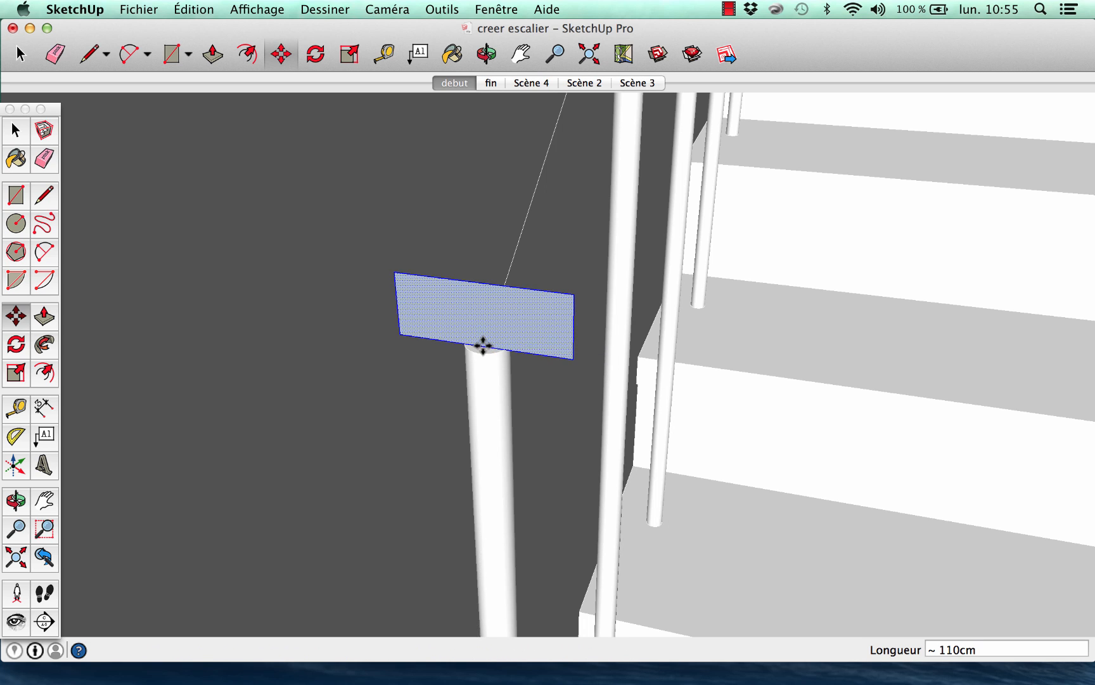
Step: Select the whole handrail path: the sloped line, the short segment, the rounded corner and the long line along the upper slab
scroll(548, 445, "down", 5)
scroll(548, 445, "down", 5)
middle_click_drag(613, 489, 401, 505)
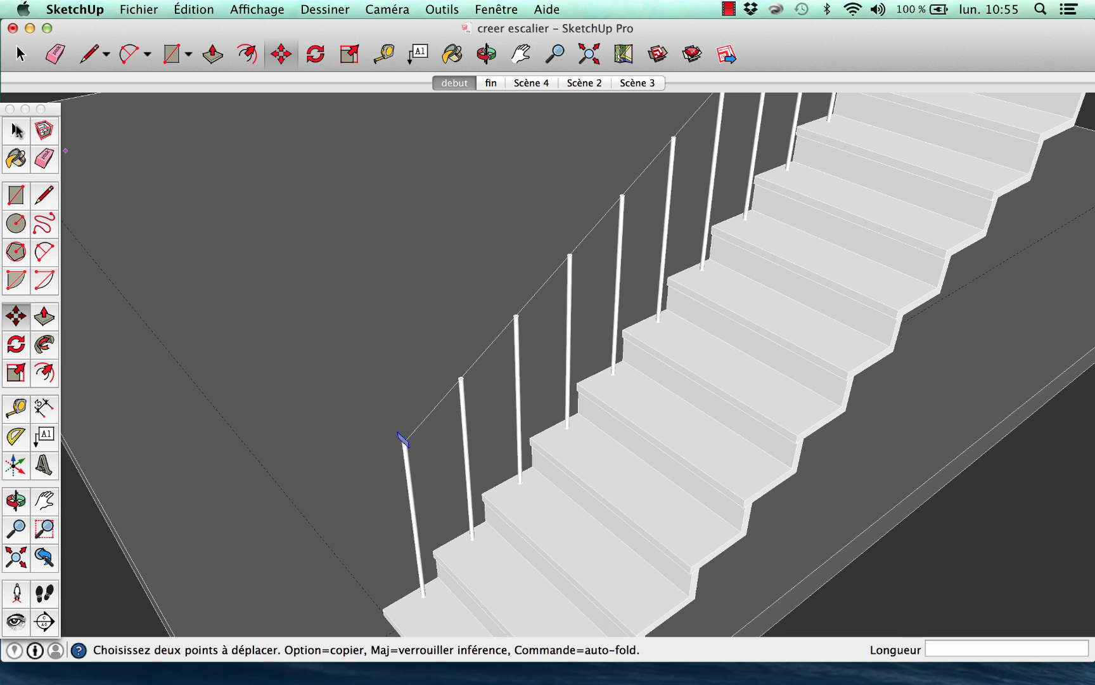
key("space")
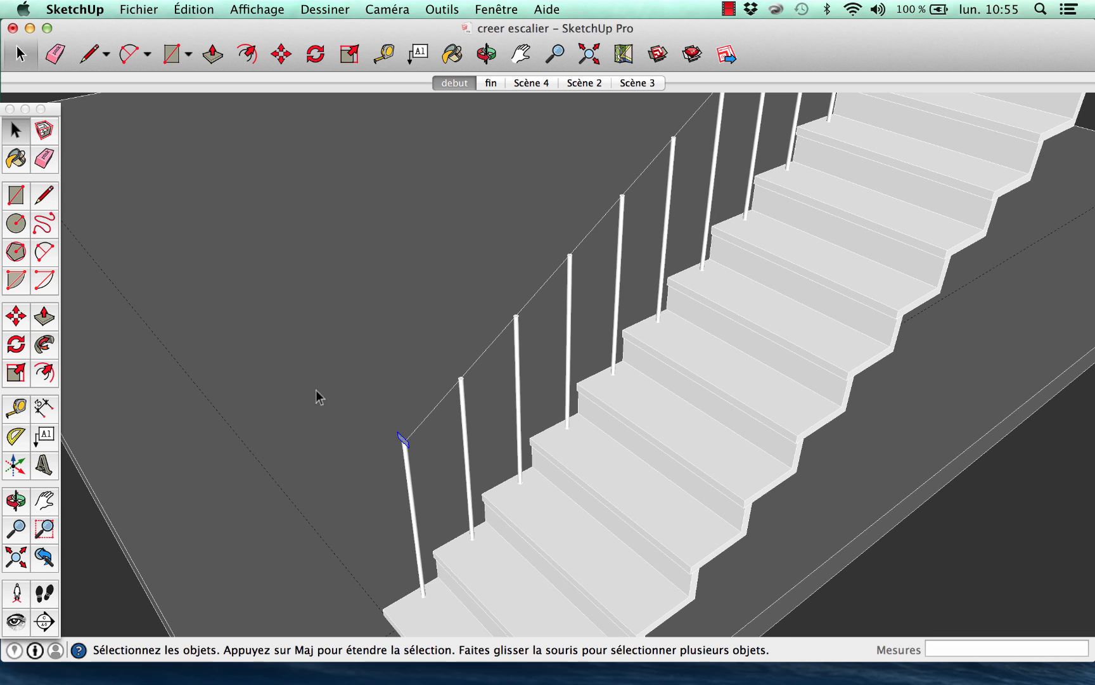
left_click(369, 368)
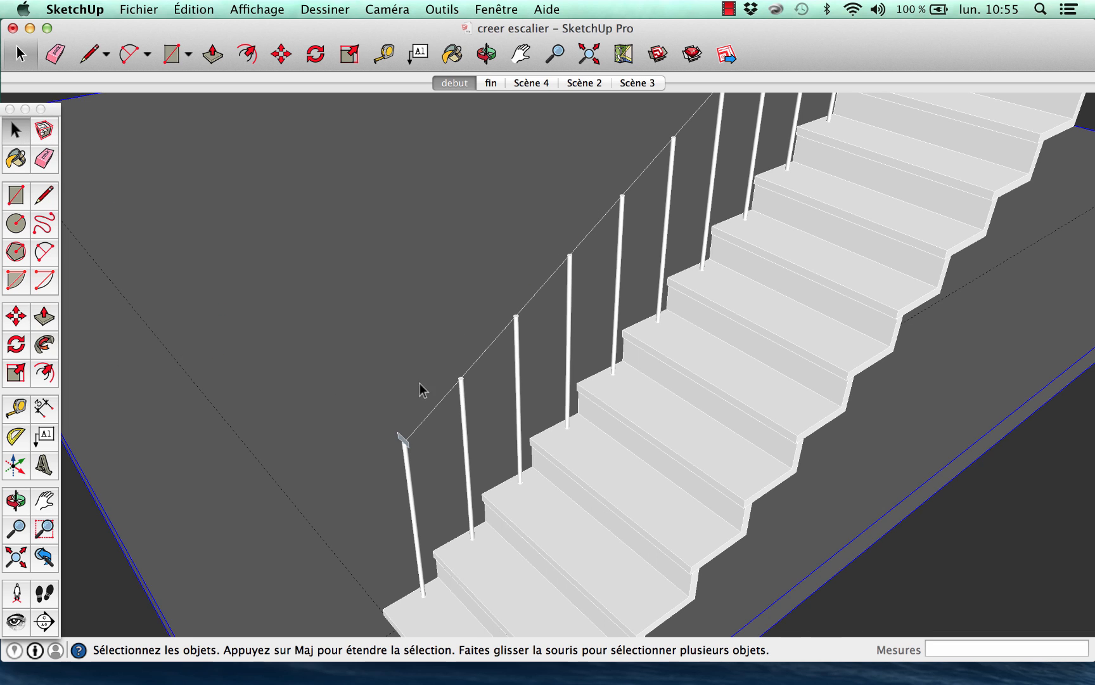
left_click(100, 561)
left_click(431, 425)
left_click(425, 417)
scroll(377, 621, "down", 6)
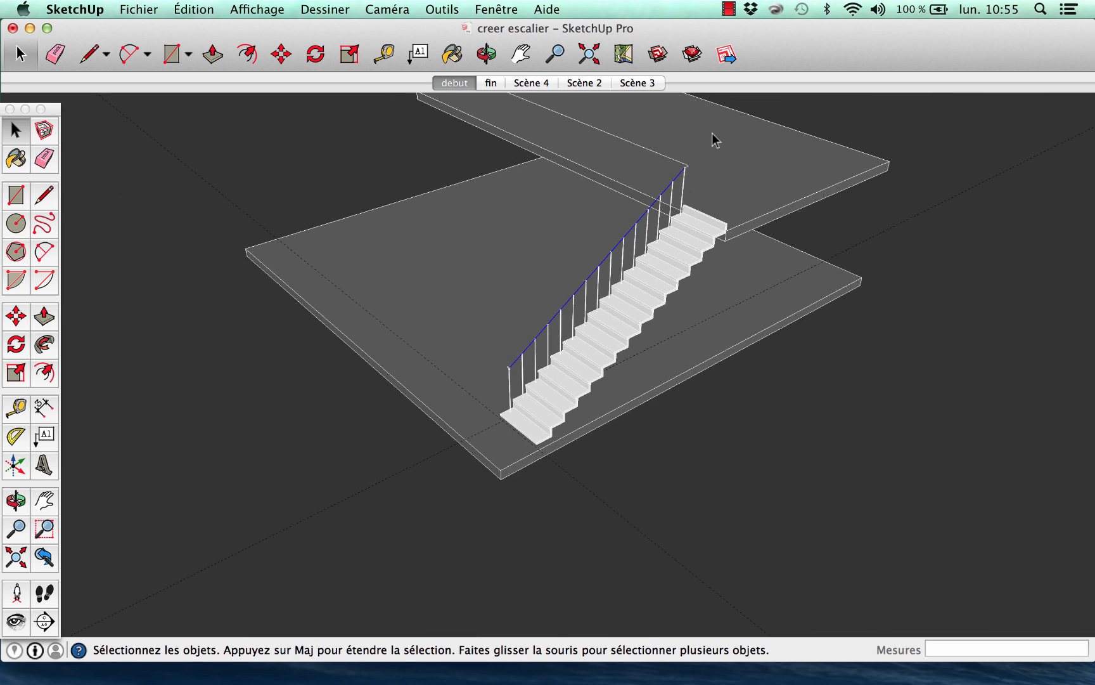
scroll(686, 166, "up", 10)
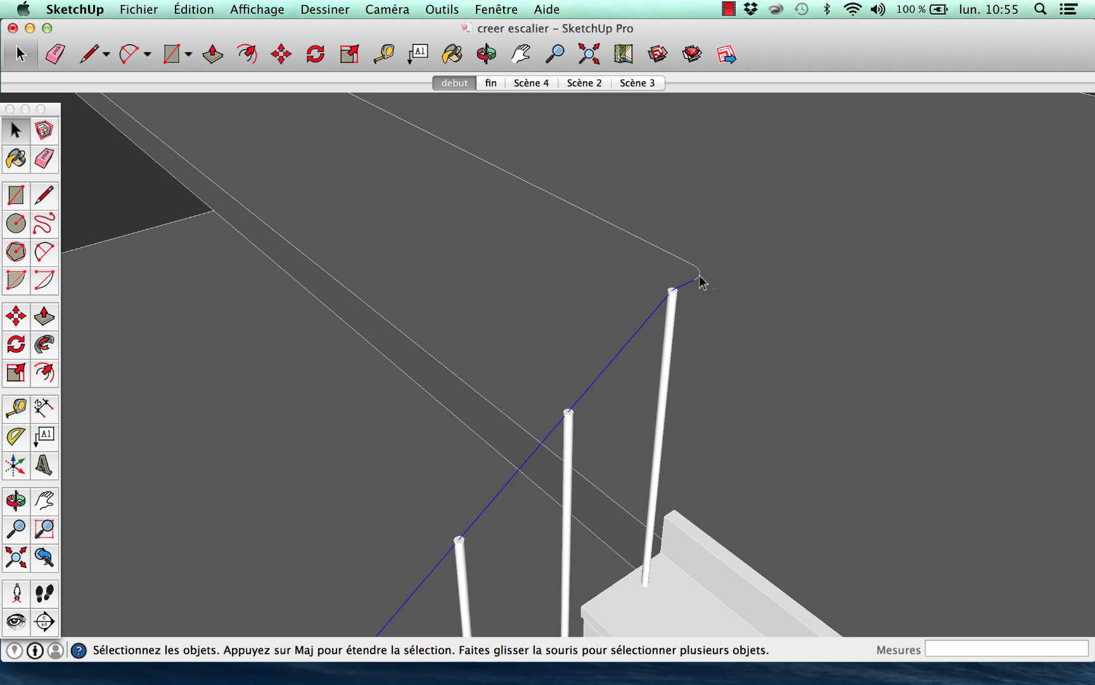
scroll(693, 270, "down", 8)
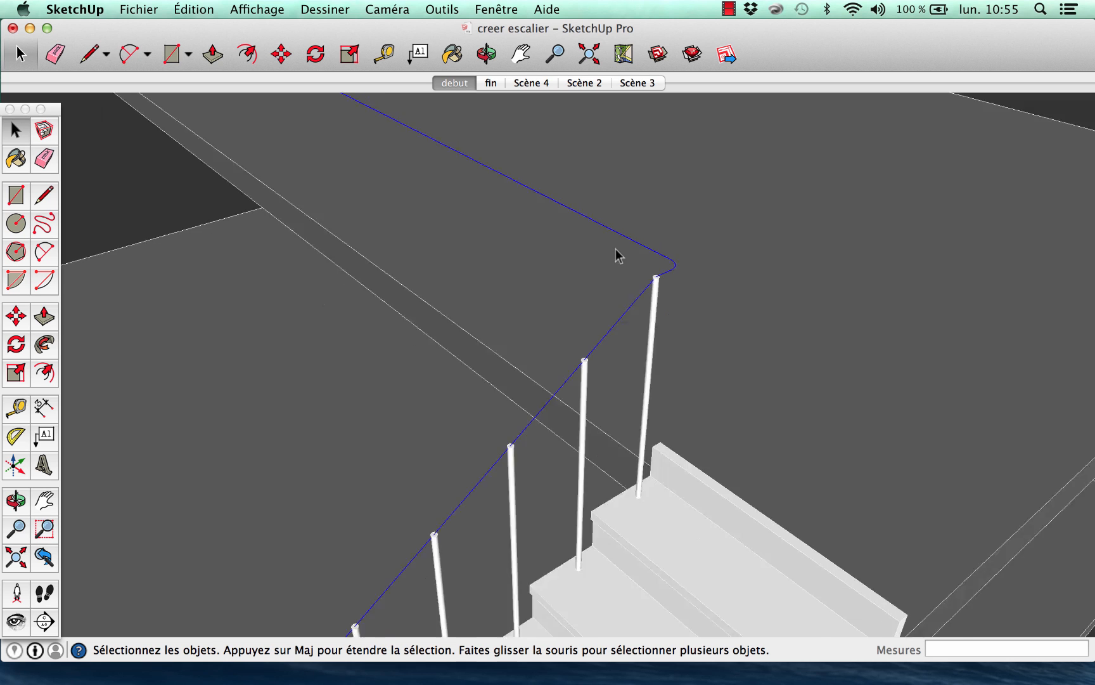
Step: Sweep the upright rectangular profile along the selected handrail path with Follow Me
scroll(517, 304, "down", 2)
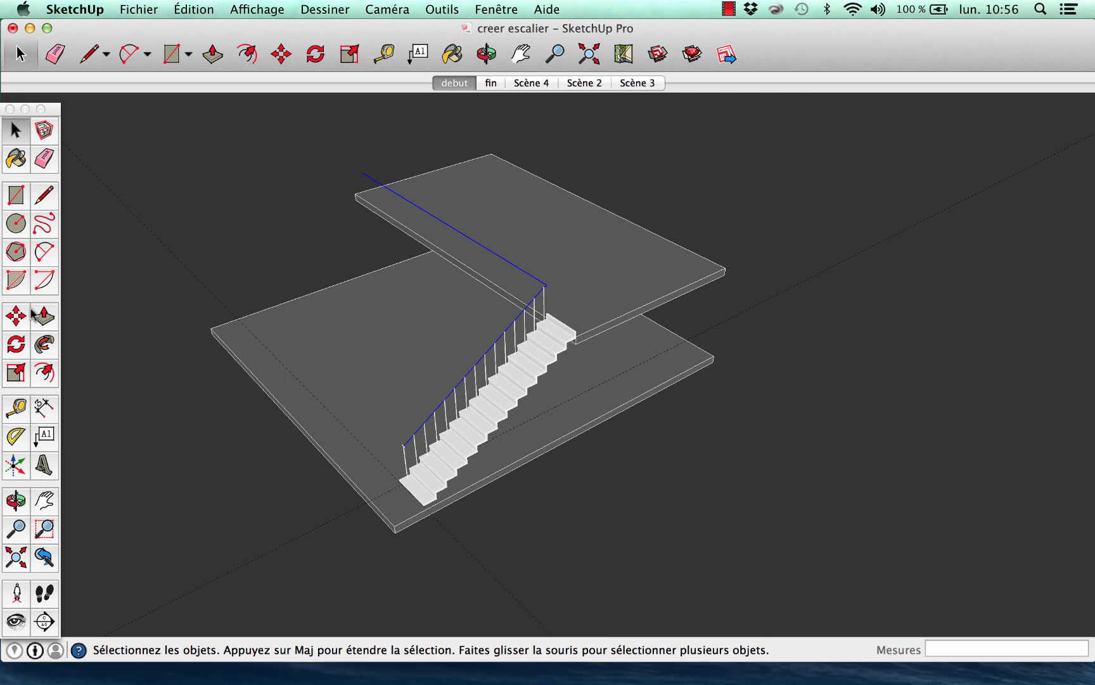
left_click(44, 344)
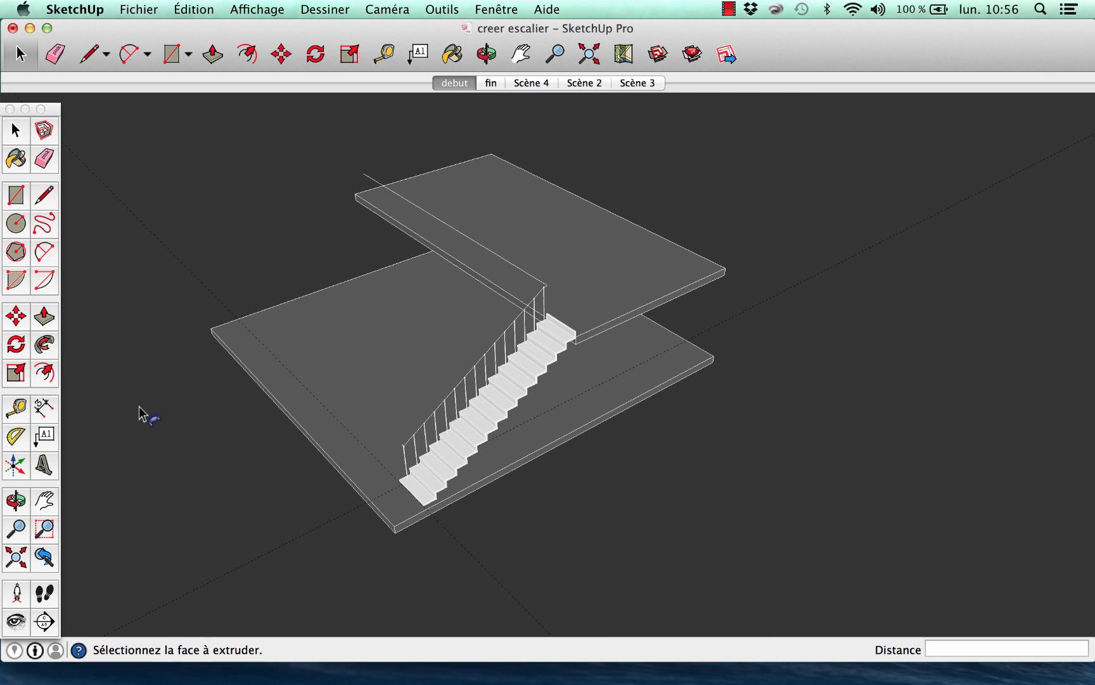
scroll(385, 448, "up", 5)
scroll(453, 381, "up", 5)
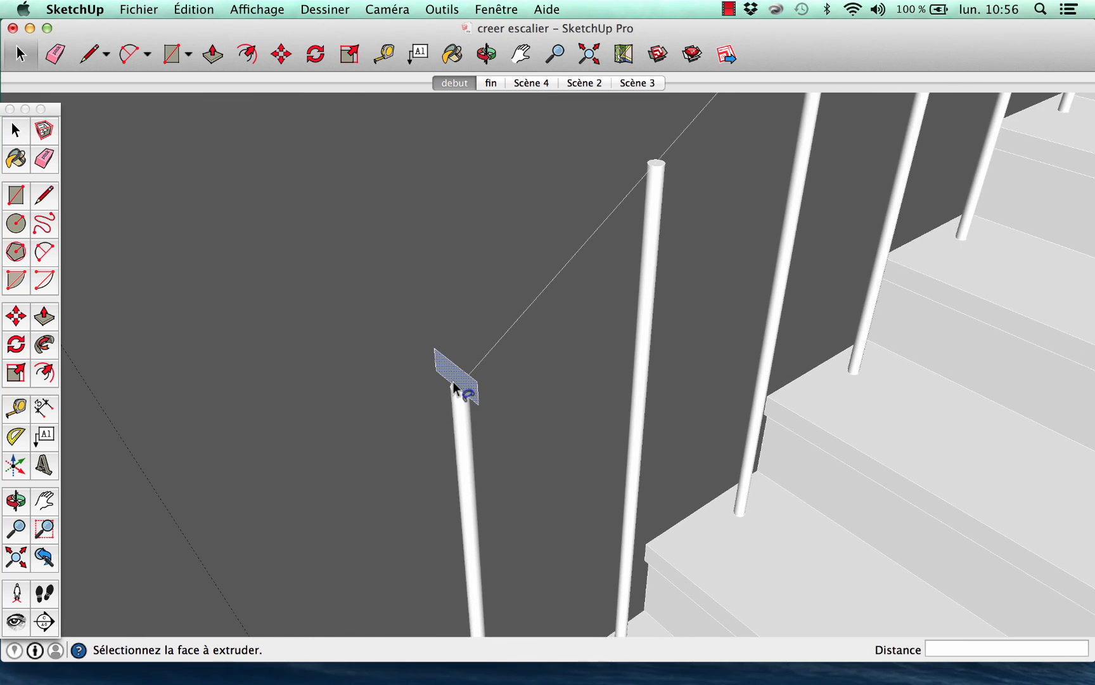
left_click(455, 383)
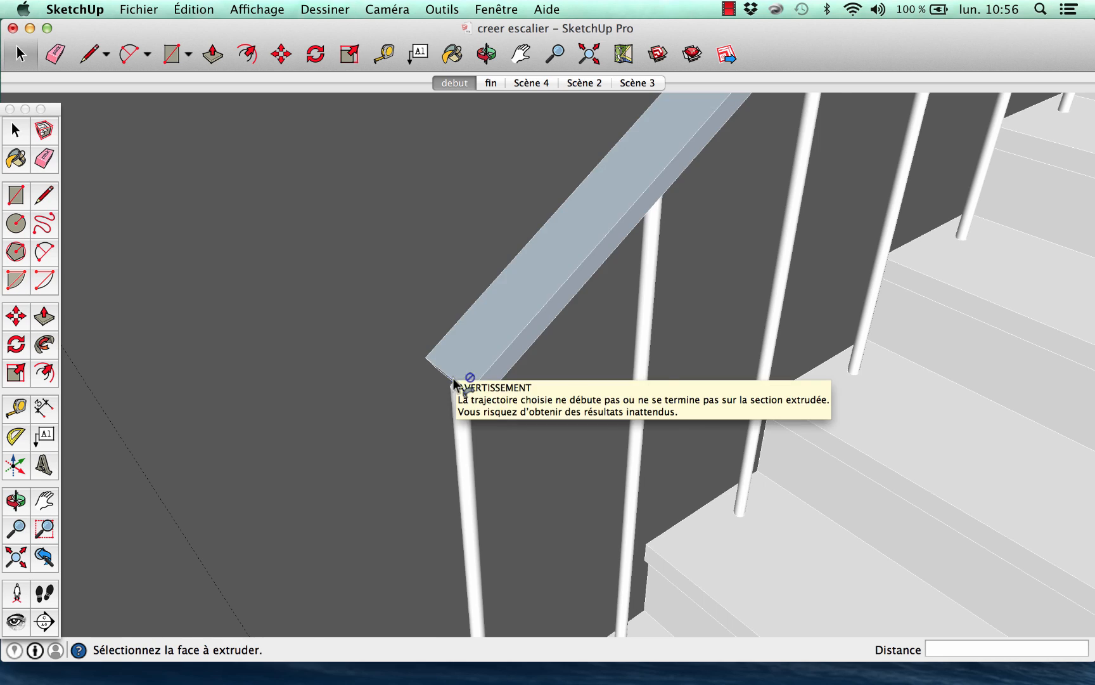
scroll(406, 444, "down", 10)
scroll(564, 266, "up", 5)
scroll(564, 266, "up", 3)
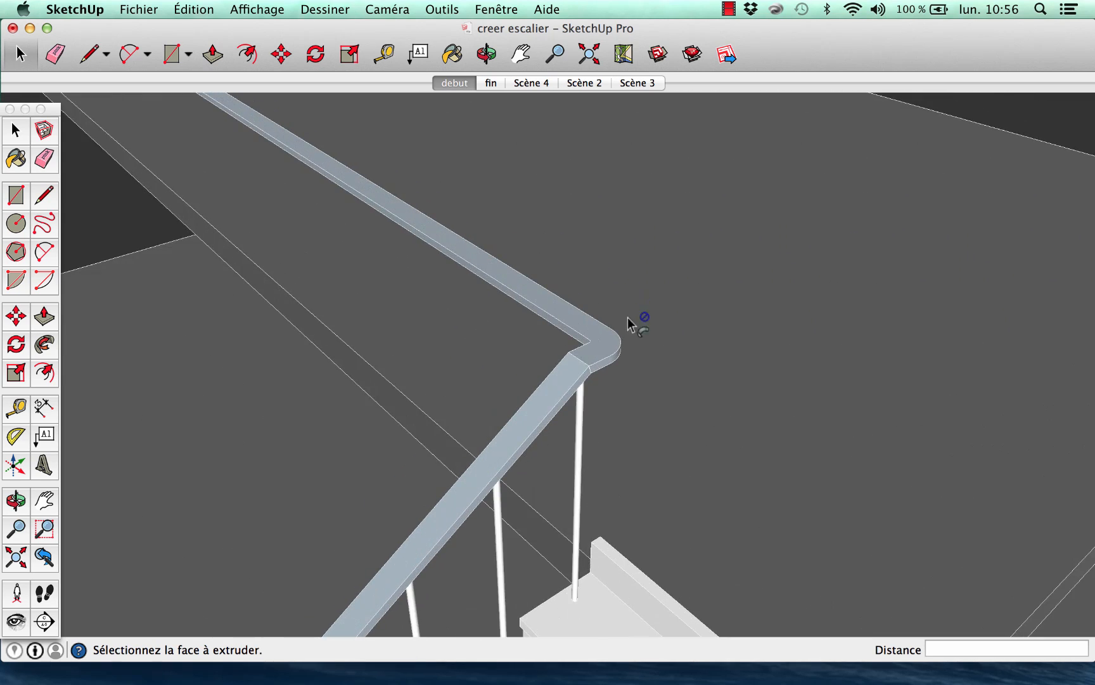
Step: Extend the handrail's lower end face about 8 cm beyond the first baluster with Push/Pull
middle_click_drag(636, 317, 634, 288)
scroll(594, 228, "down", 8)
scroll(459, 406, "up", 3)
scroll(459, 406, "up", 8)
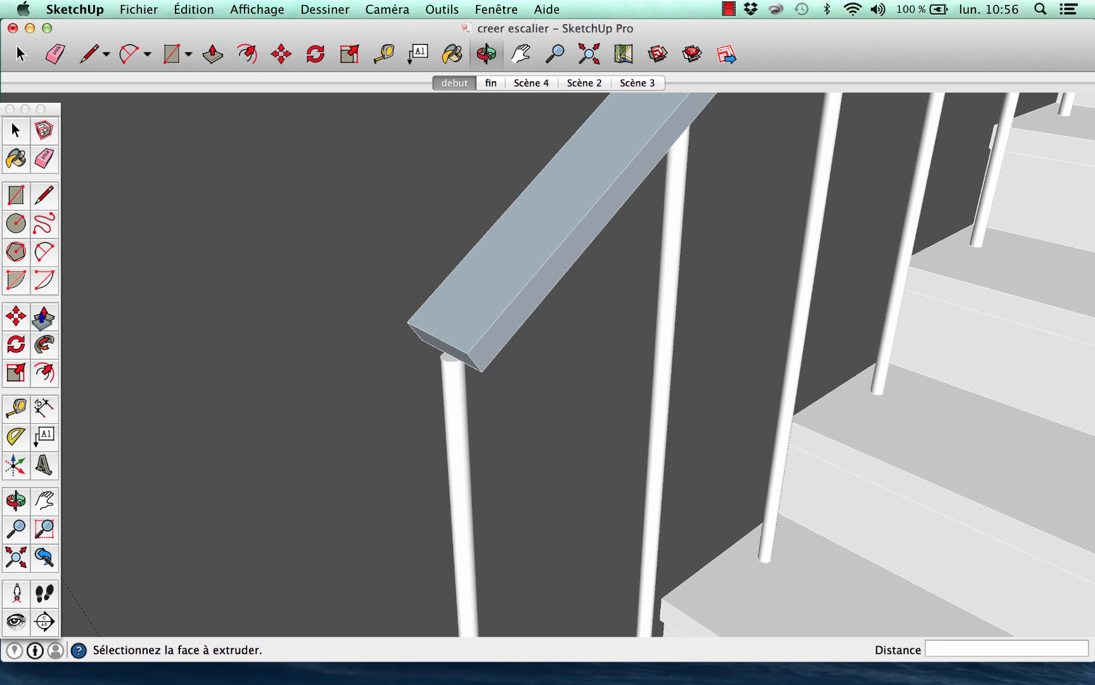
left_click(44, 316)
scroll(460, 367, "up", 1)
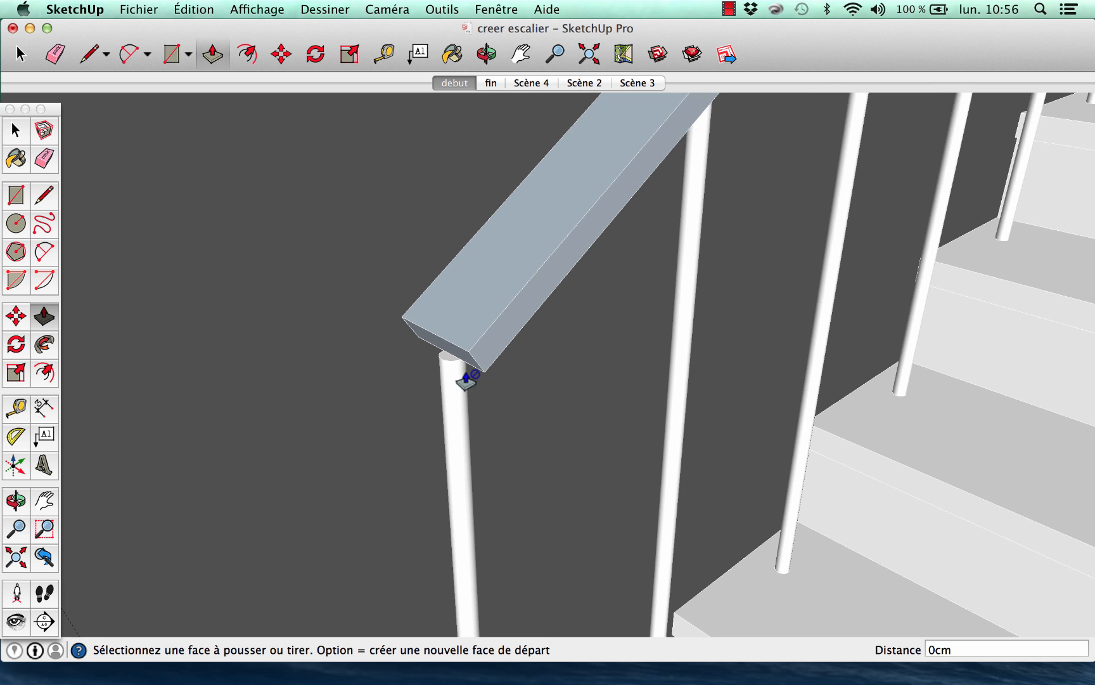
left_click(464, 360)
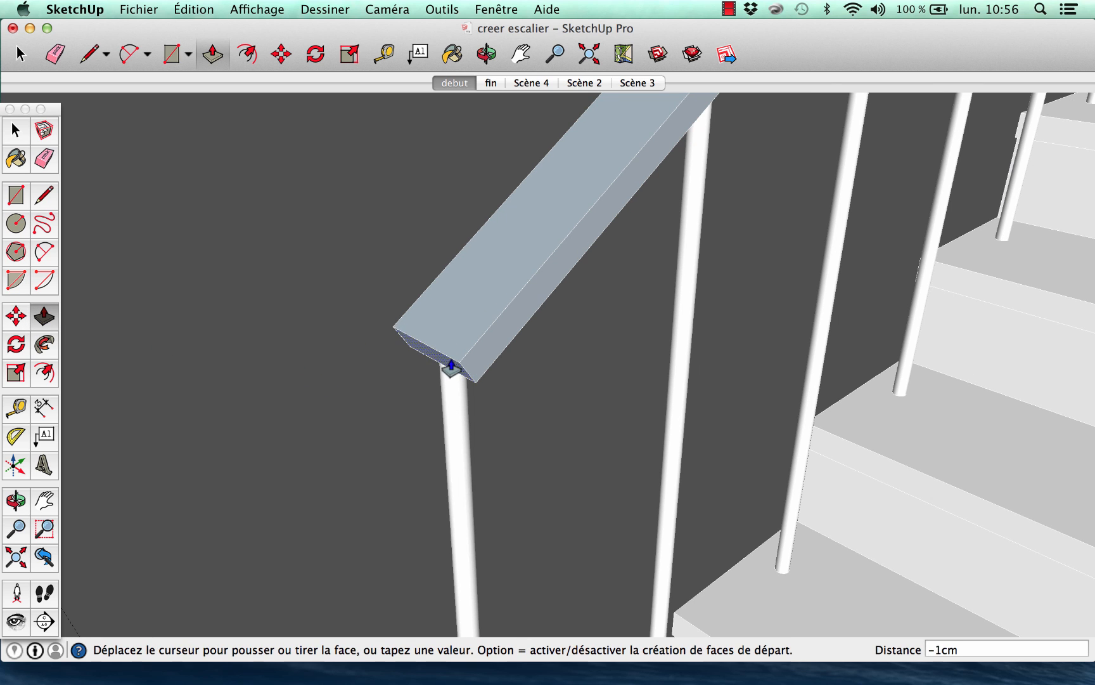
left_click(381, 450)
Step: Select the entire connected handrail, reverse all its faces and clear the selection
scroll(366, 452, "down", 1)
scroll(366, 452, "down", 3)
middle_click_drag(403, 448, 561, 485)
scroll(465, 371, "up", 3)
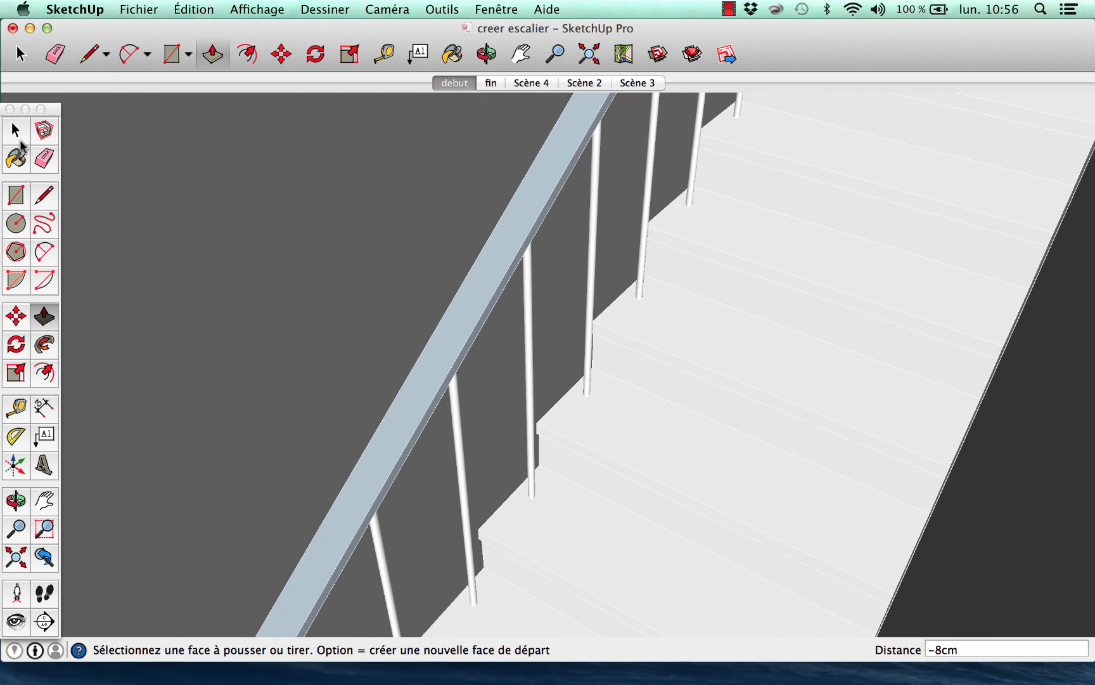
left_click(16, 131)
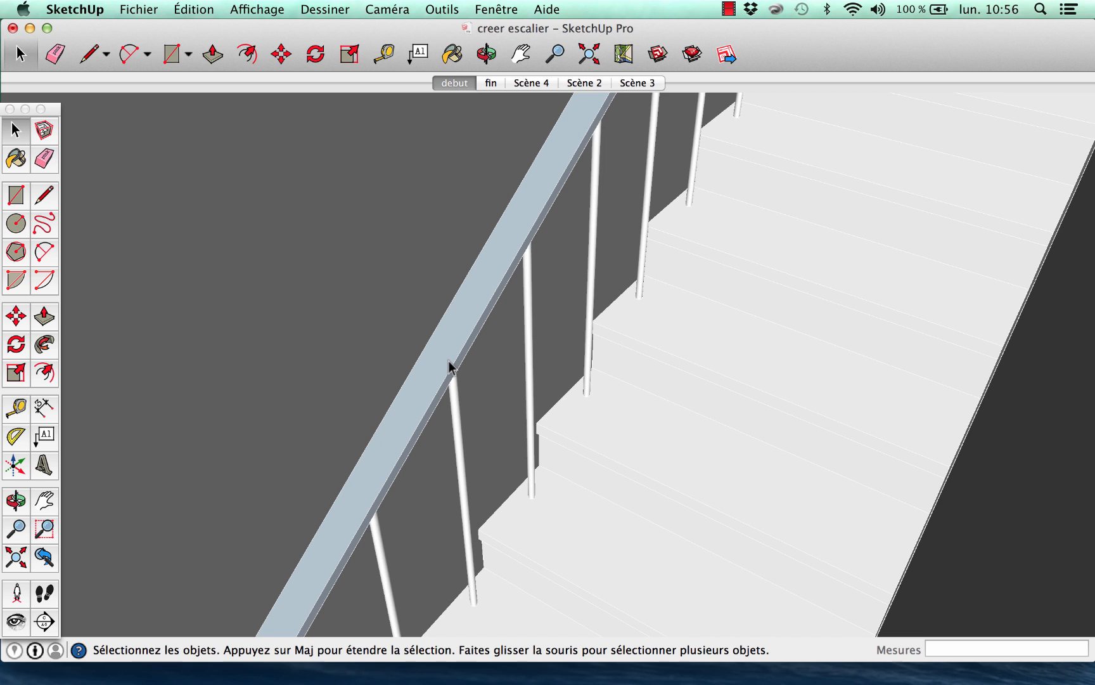
triple_click(449, 366)
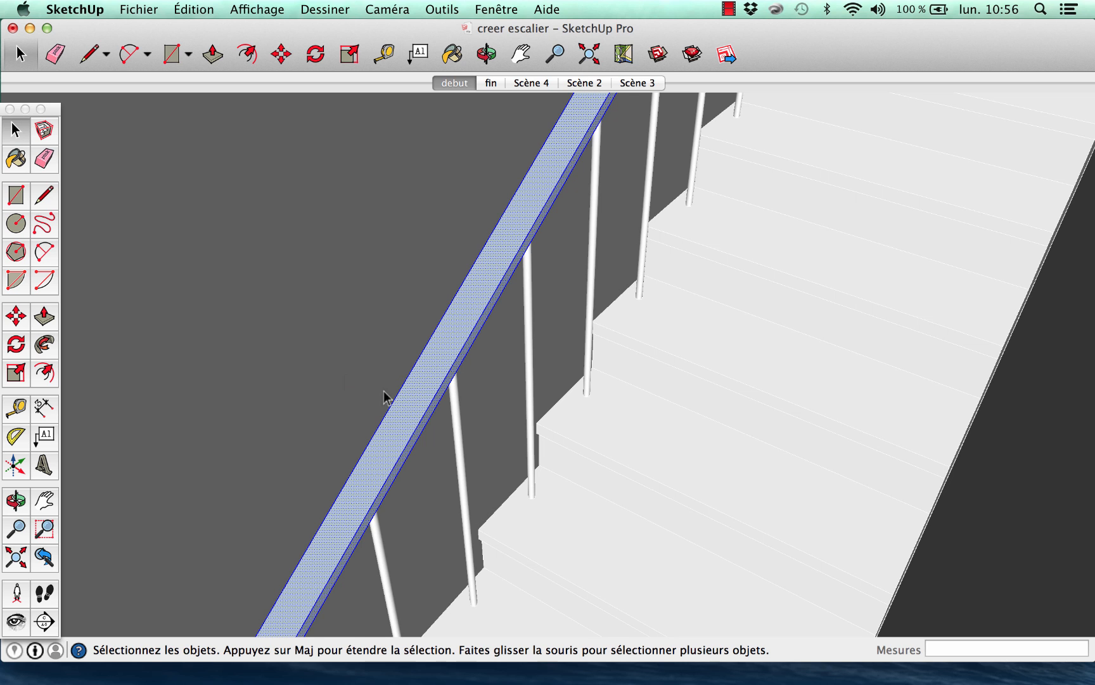
scroll(384, 396, "down", 10)
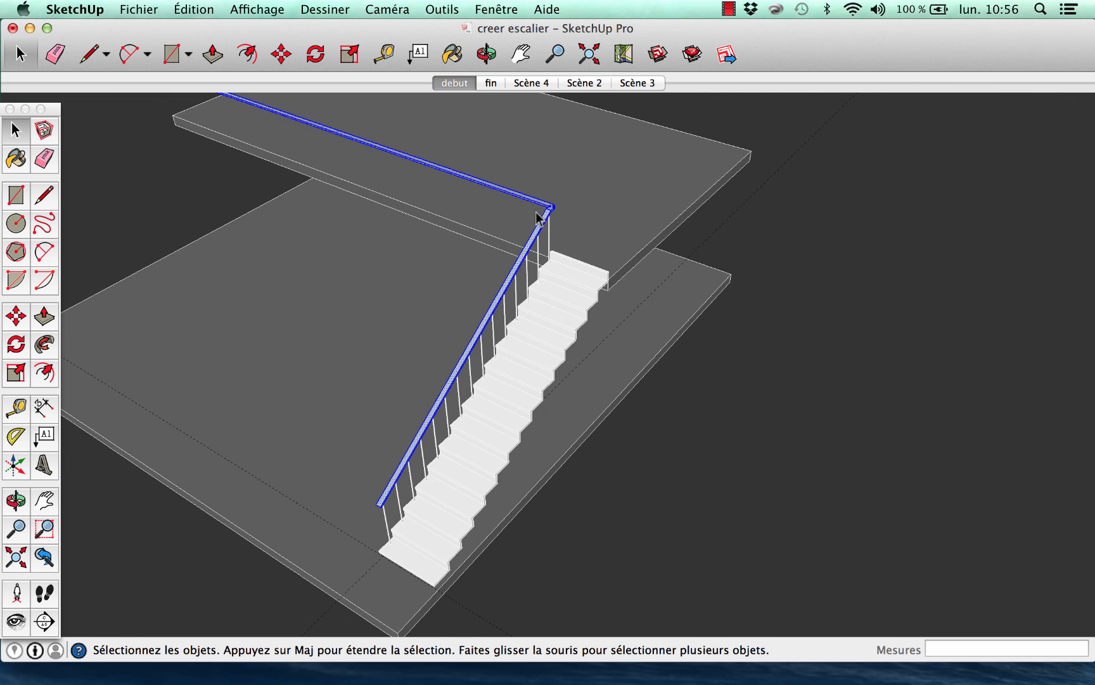
scroll(480, 337, "up", 10)
right_click(548, 437)
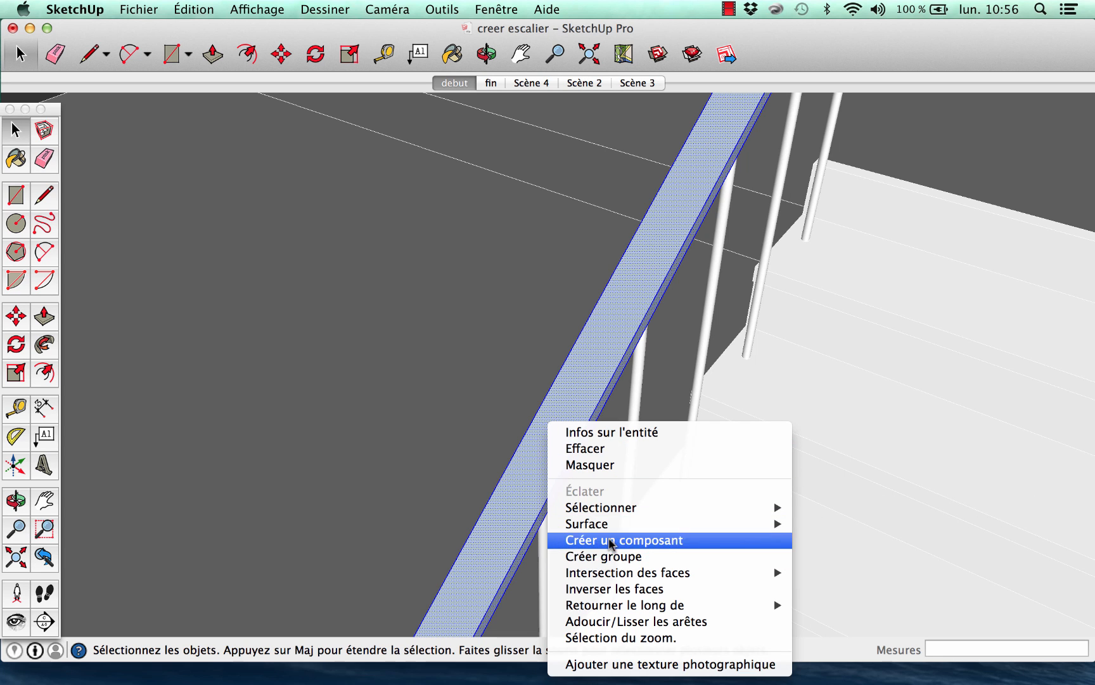
left_click(602, 586)
scroll(427, 311, "down", 10)
scroll(428, 311, "down", 5)
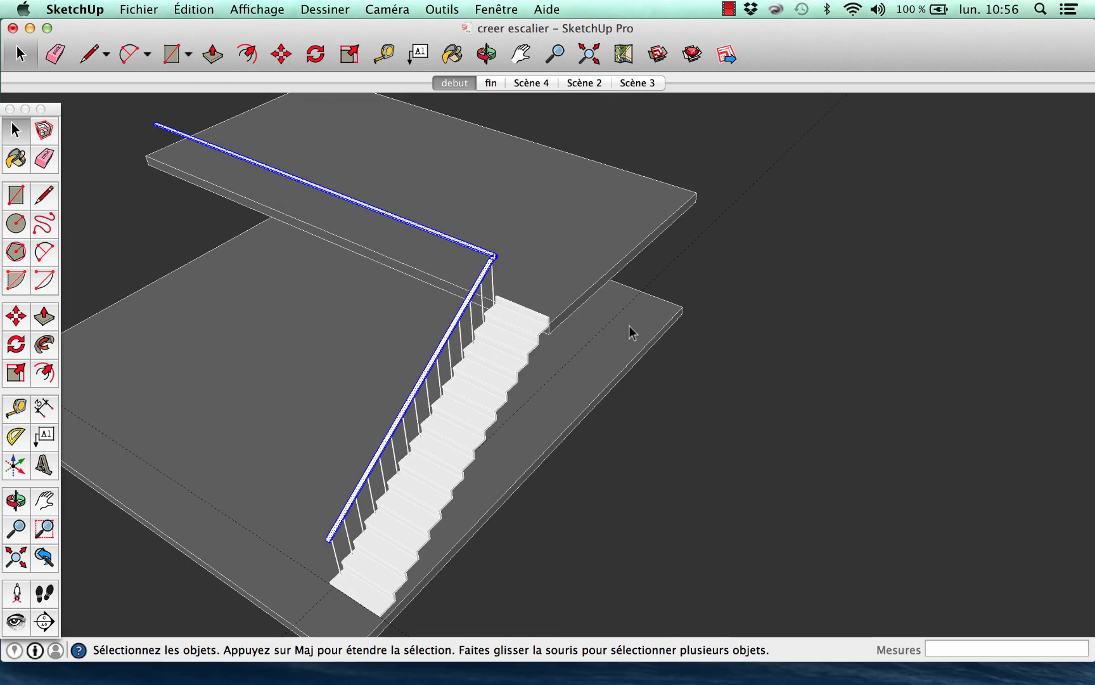
scroll(285, 453, "up", 5)
scroll(565, 415, "down", 5)
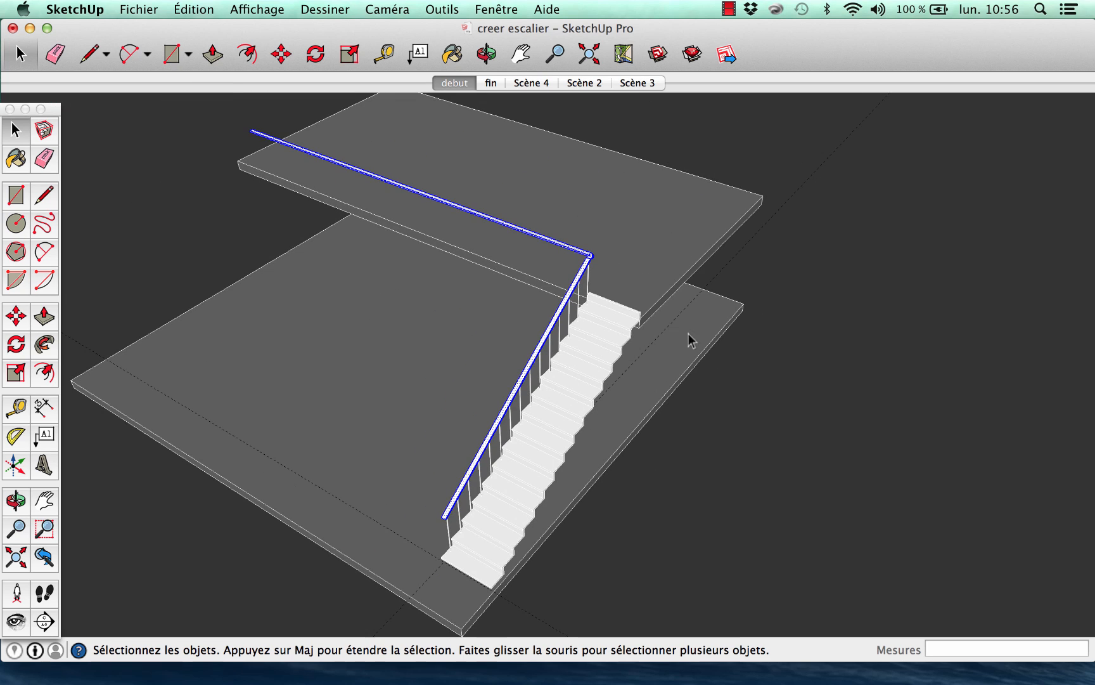
scroll(590, 257, "up", 10)
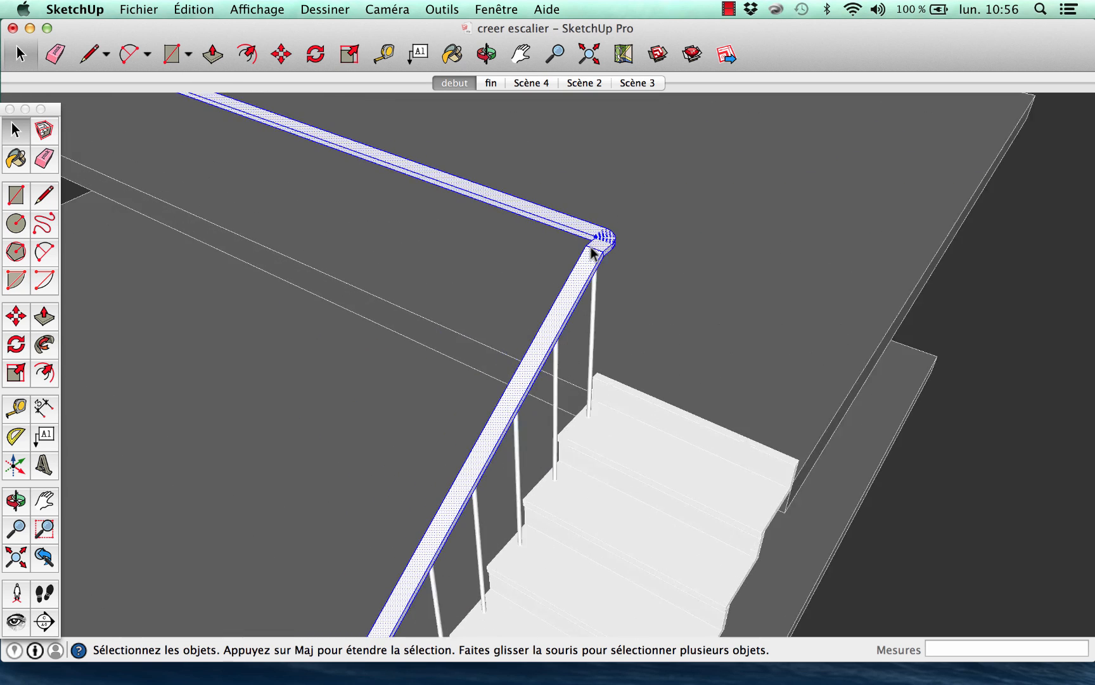
scroll(591, 253, "down", 10)
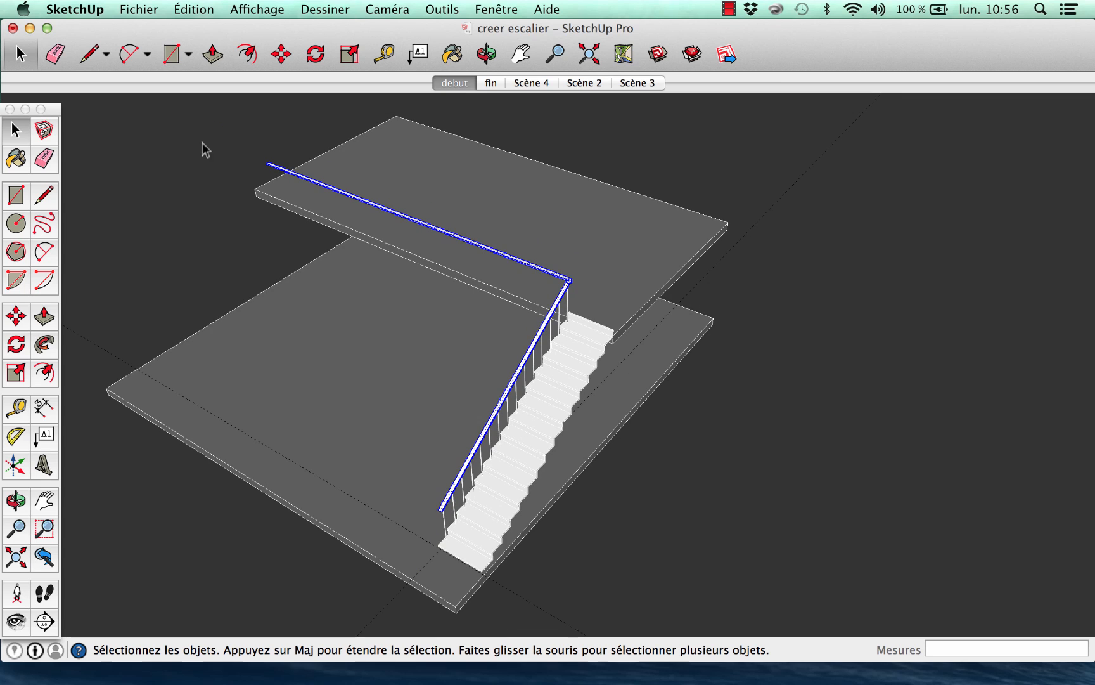
left_click(184, 228)
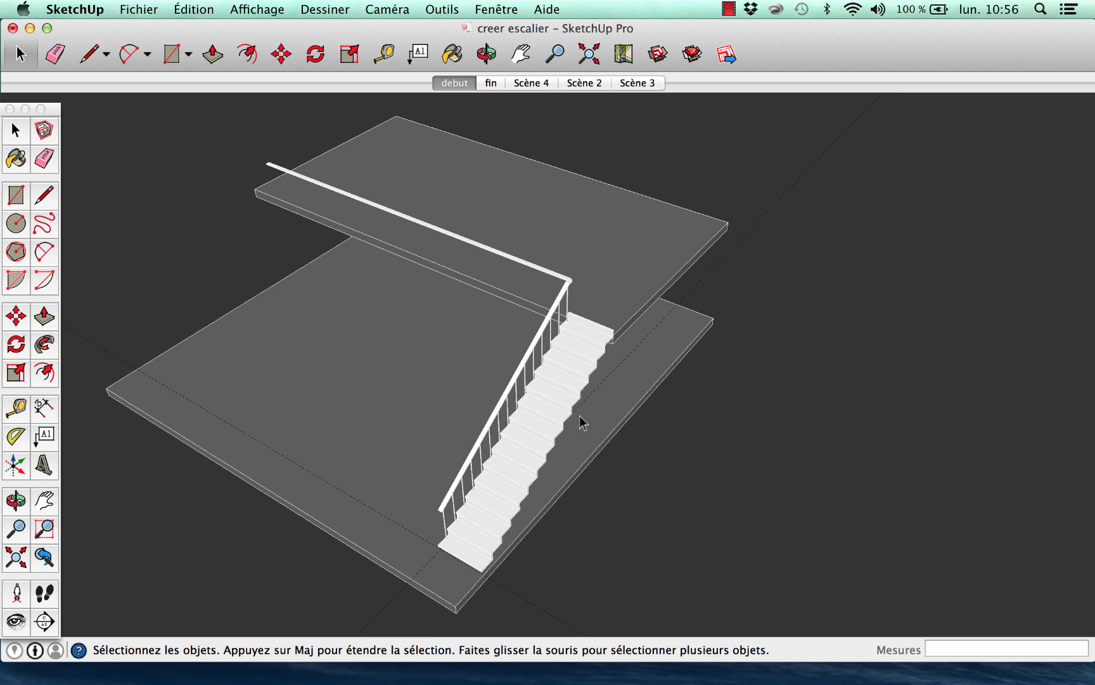
Step: Open the bottom step for editing down to its nested tread-and-riser solid and select its side face
middle_click_drag(551, 525, 379, 416)
scroll(425, 548, "up", 5)
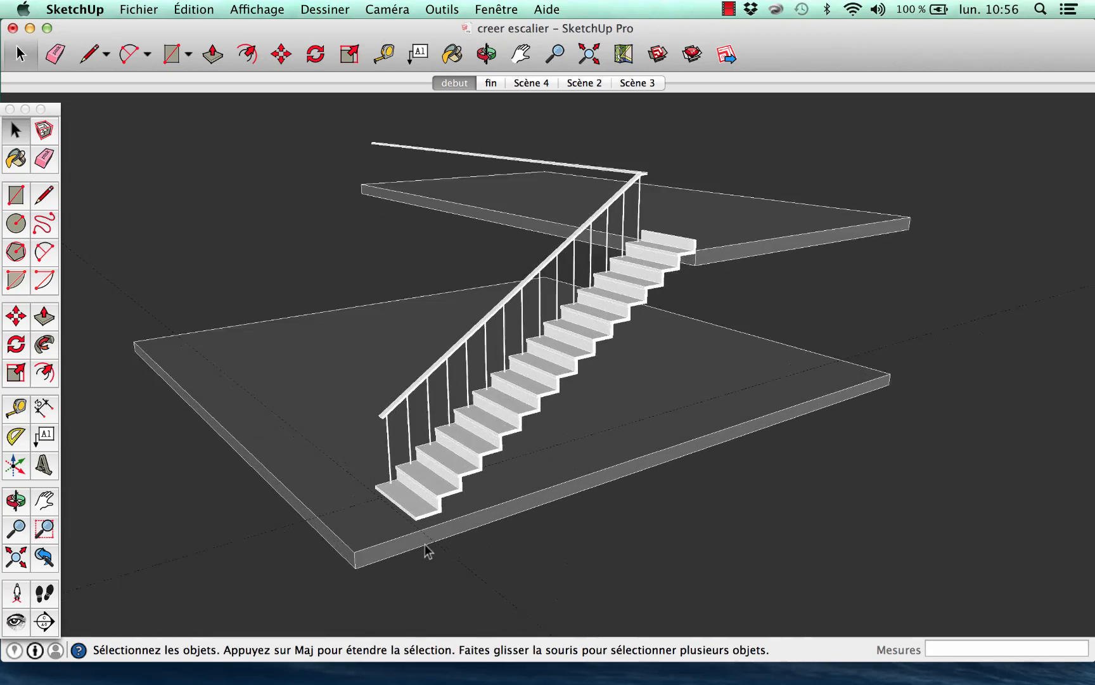
scroll(419, 501, "up", 3)
middle_click_drag(455, 522, 411, 482)
scroll(390, 474, "up", 2)
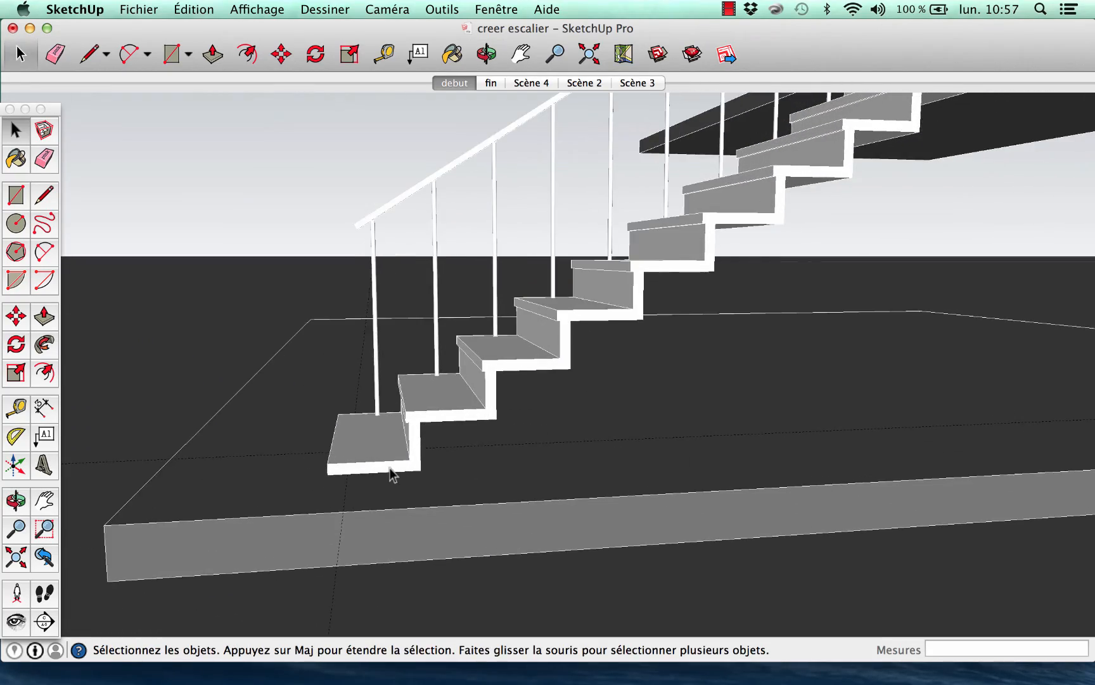
double_click(383, 467)
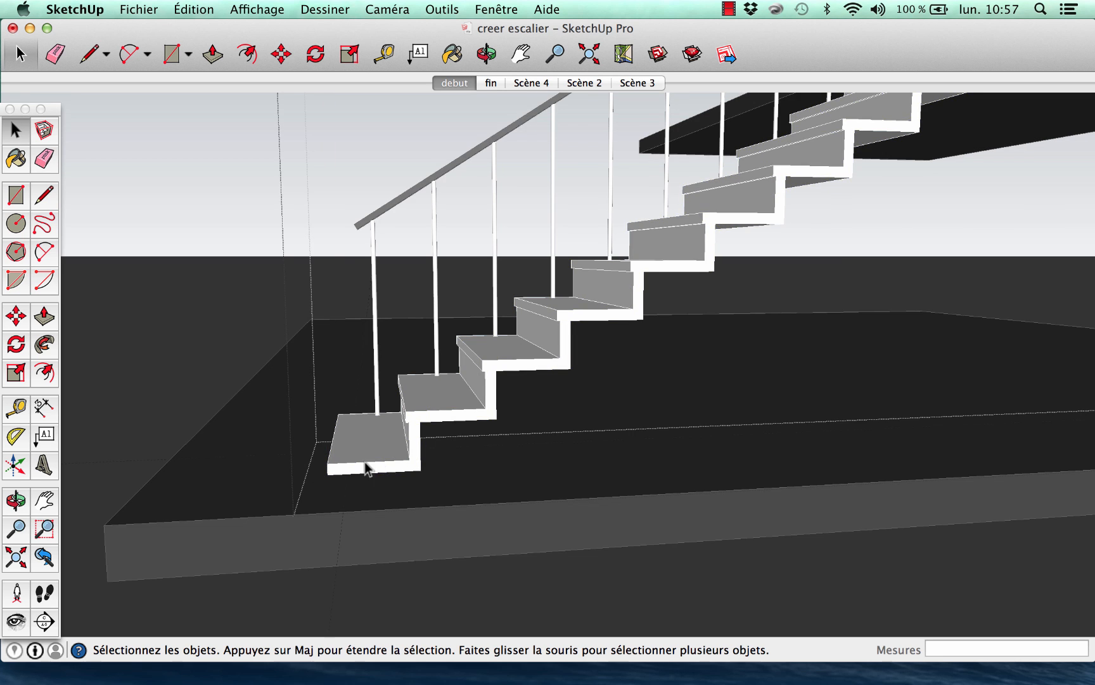
scroll(355, 472, "up", 6)
middle_click_drag(327, 461, 354, 465)
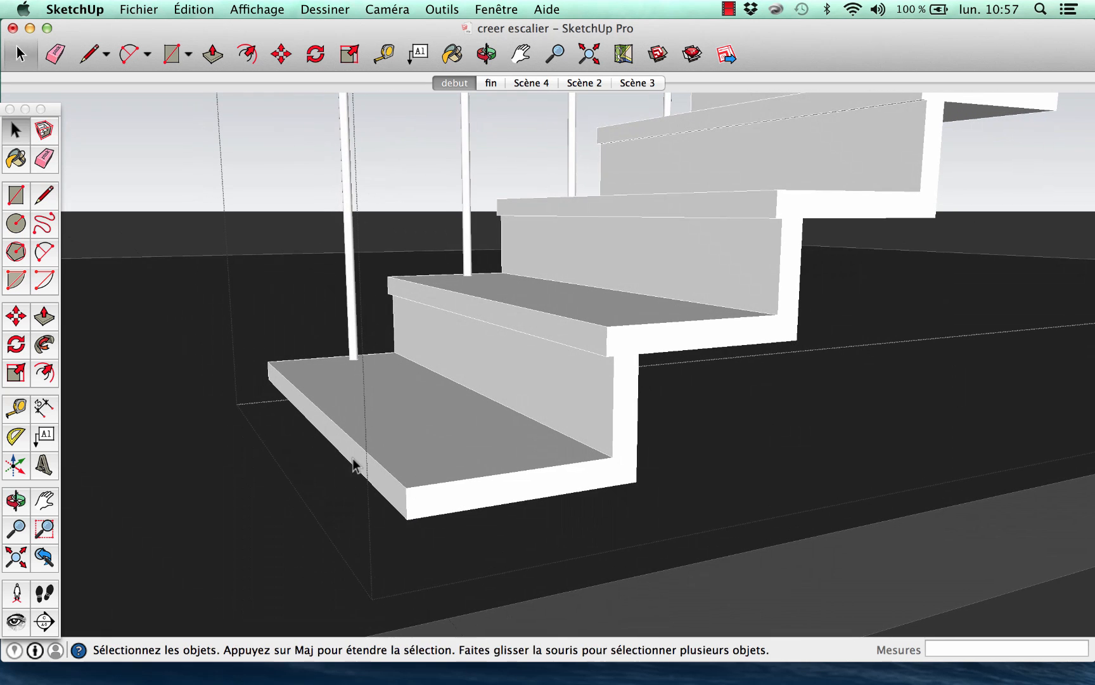
left_click(44, 196)
scroll(436, 466, "up", 3)
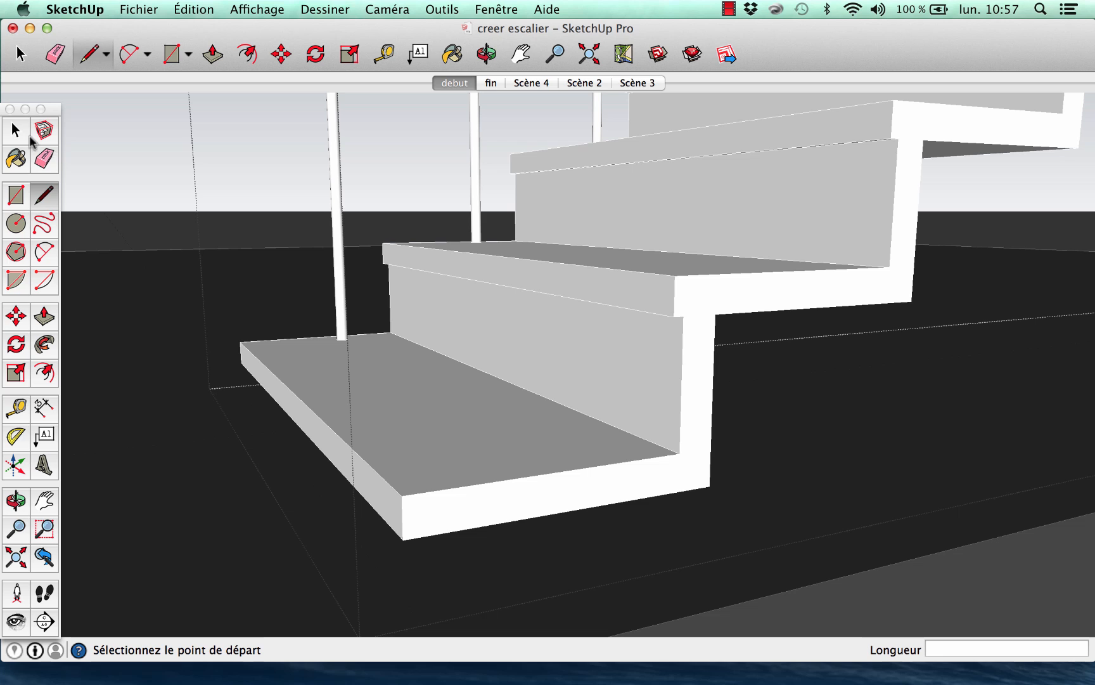
left_click(15, 132)
triple_click(475, 485)
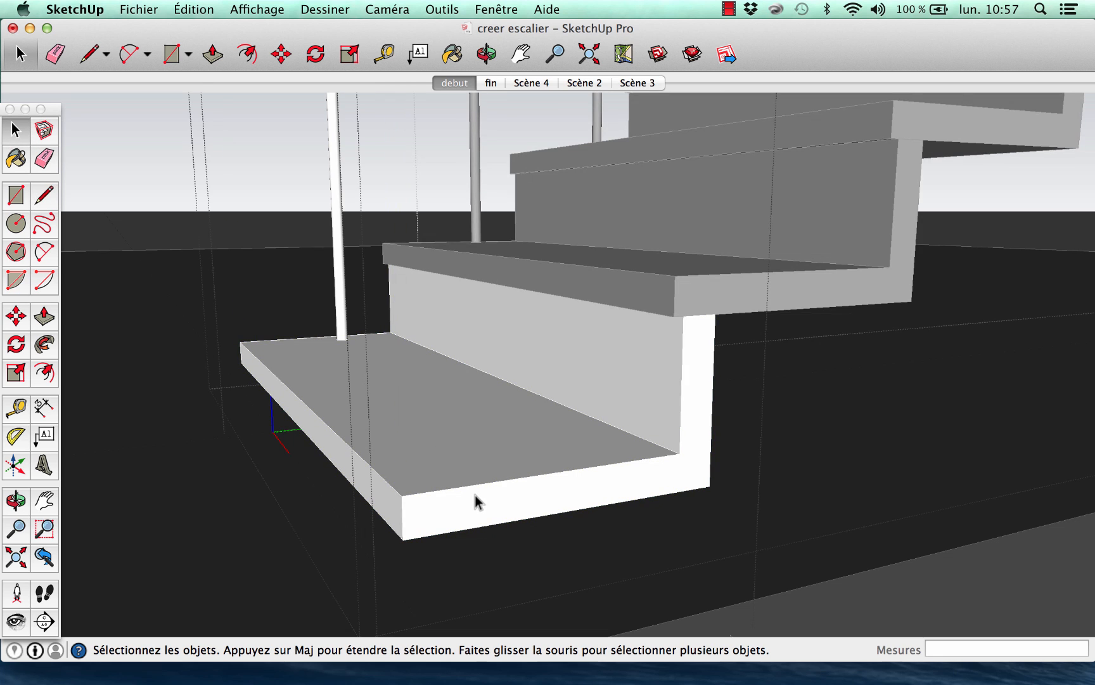
key("super+shift+a")
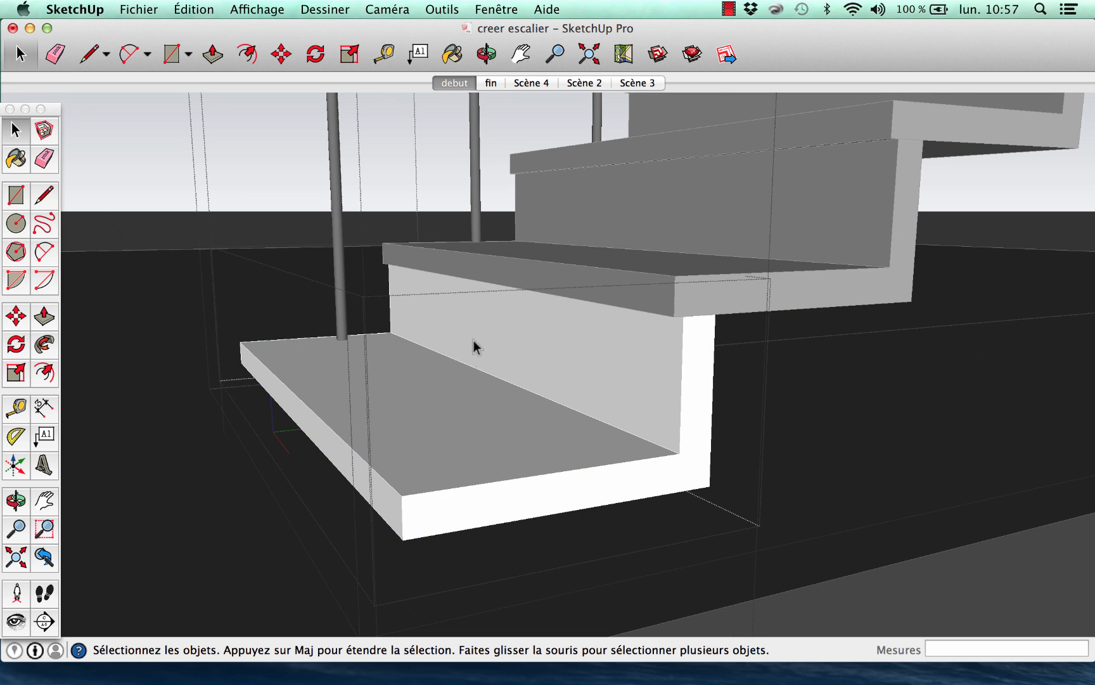
left_click(541, 484)
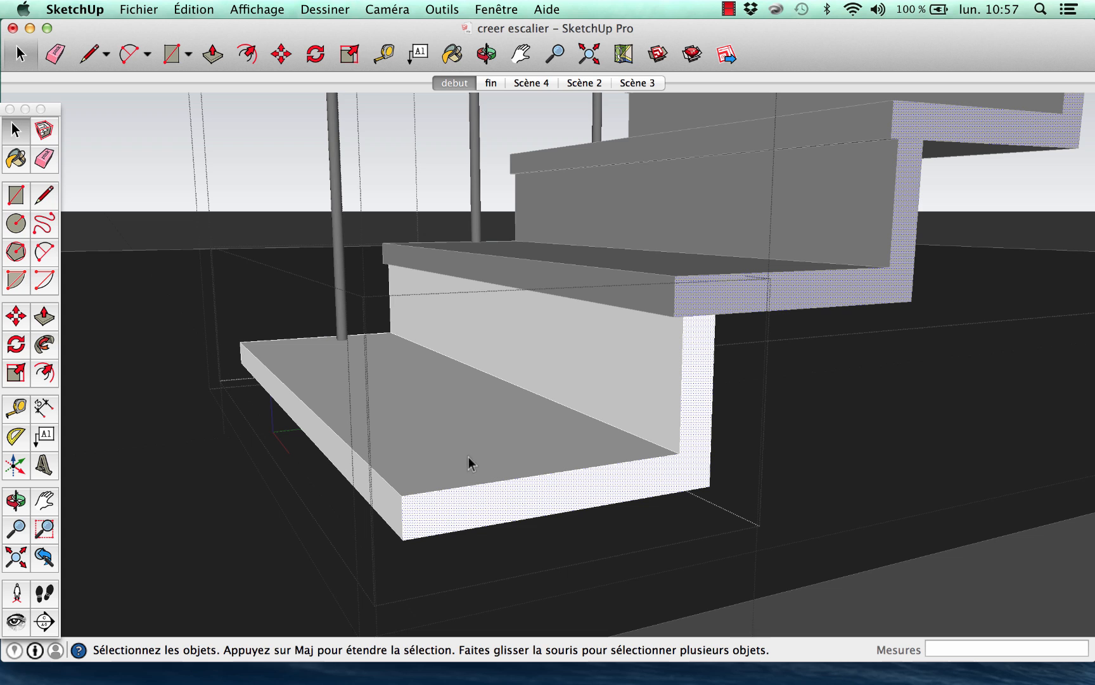
Step: Draw a diagonal line about 1 cm long across the upper front corner of the tread's side face
left_click(44, 196)
scroll(416, 511, "up", 5)
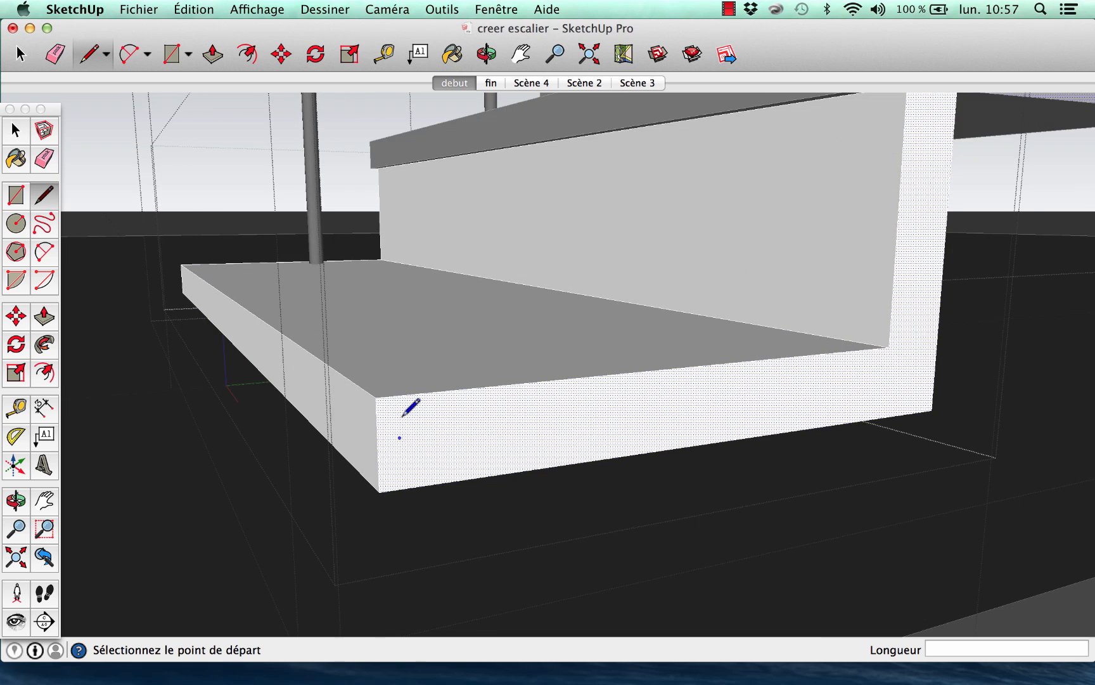
left_click(386, 395)
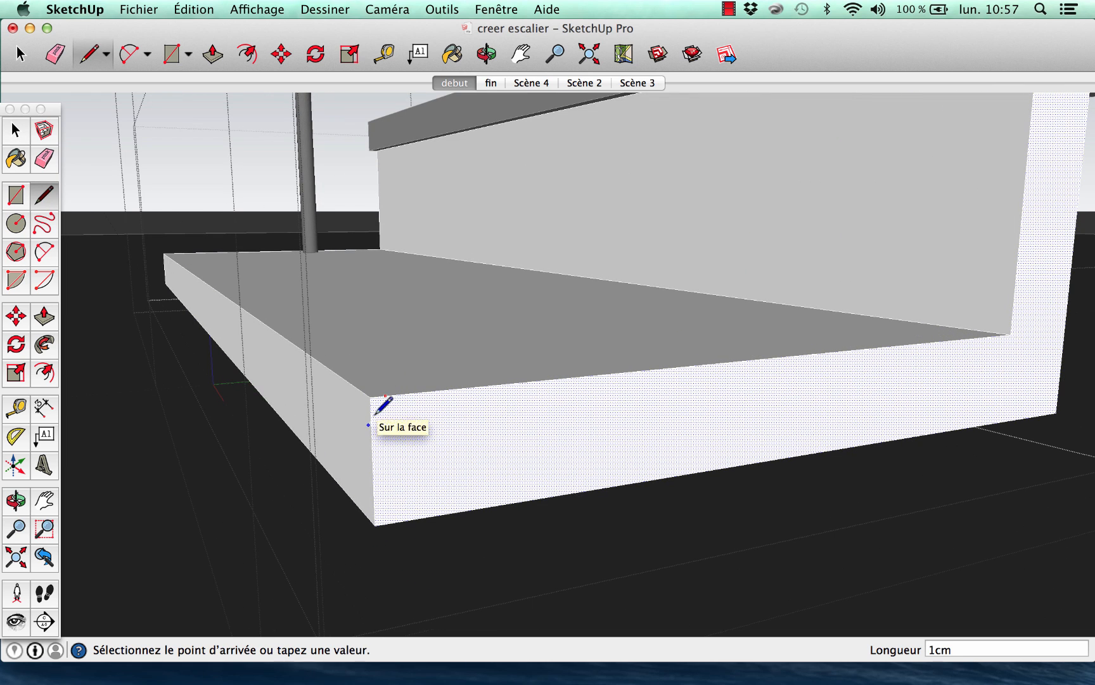
key("Escape")
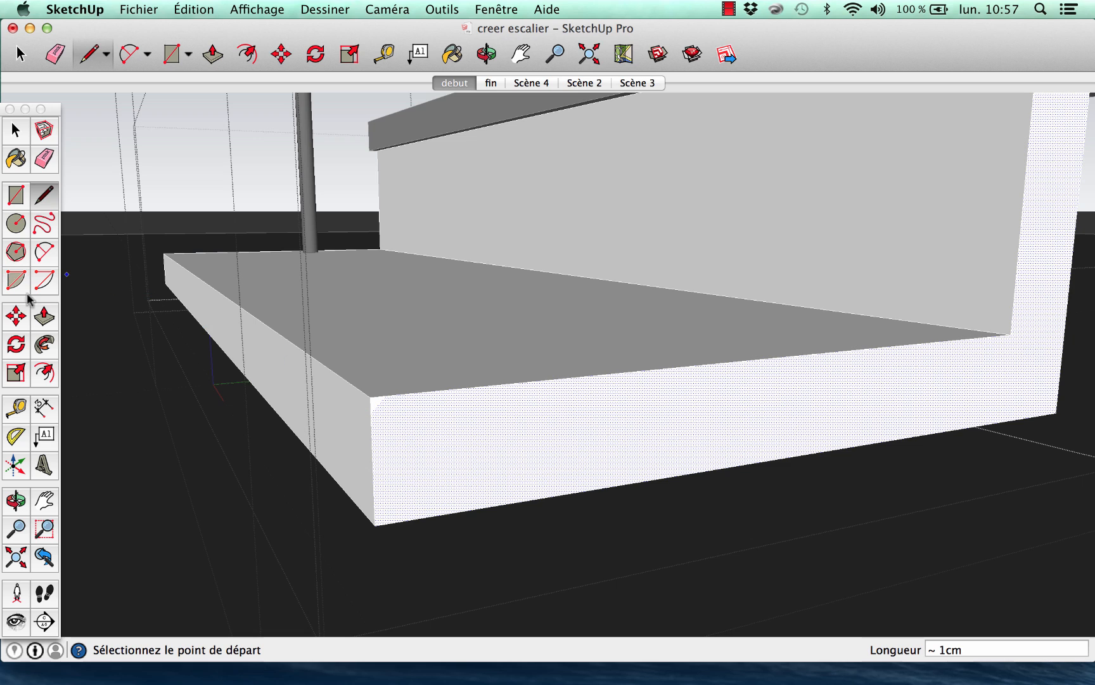
Step: Push the small corner triangle 100 cm through the full tread width to chamfer the front edge
left_click(43, 317)
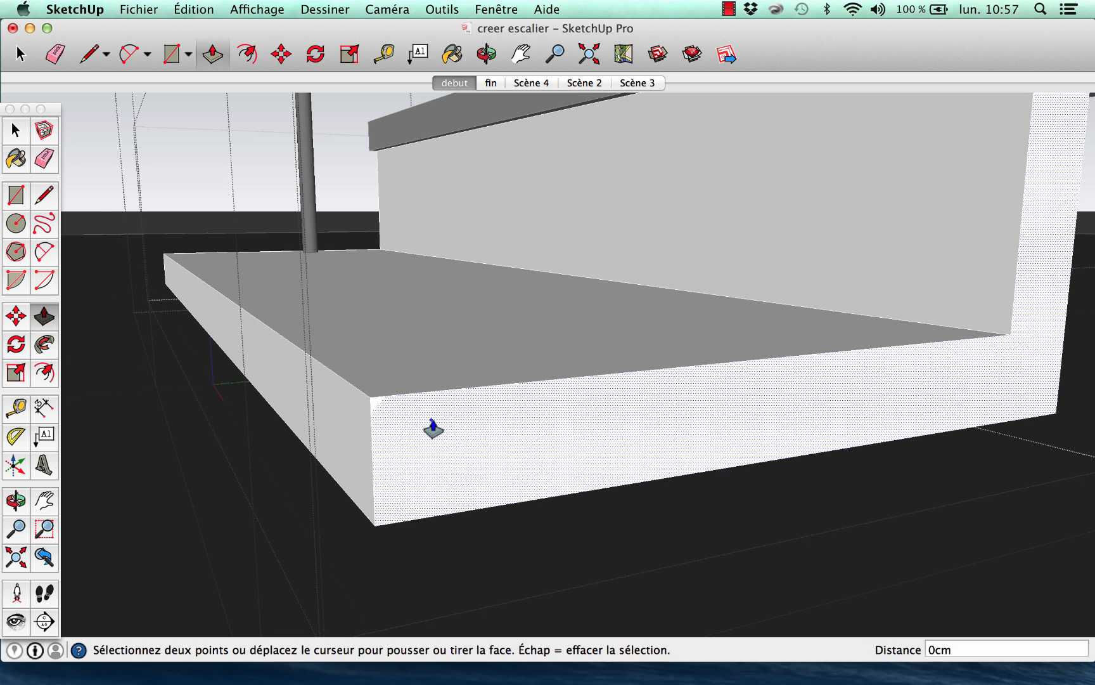
scroll(375, 409, "up", 2)
left_click(372, 412)
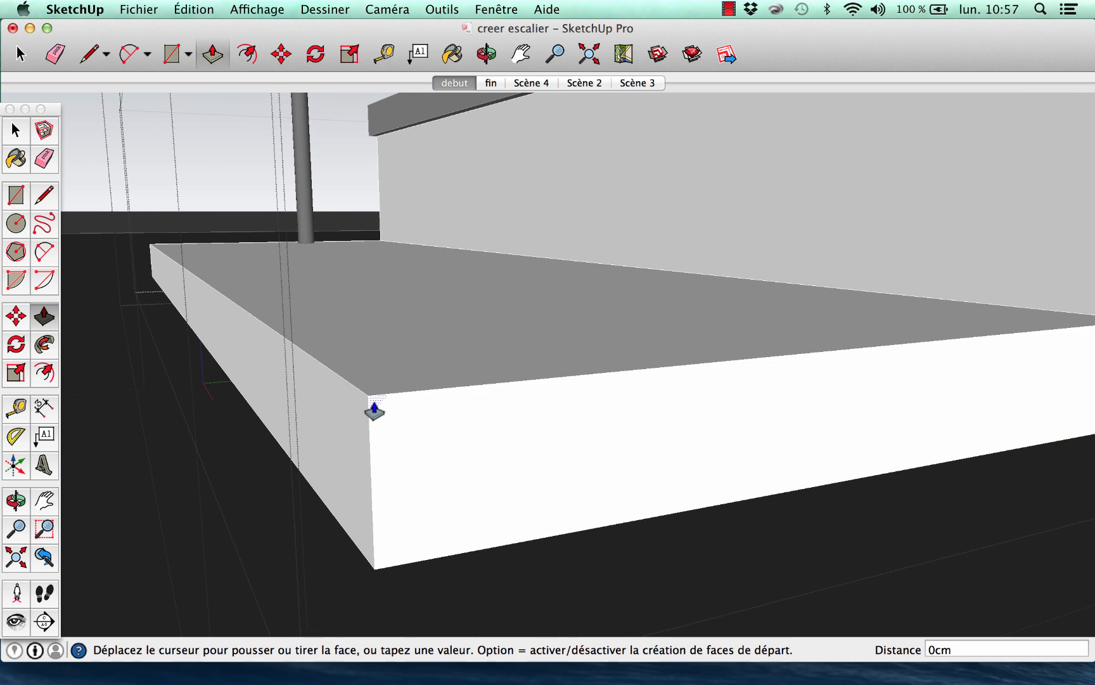
left_click(153, 253)
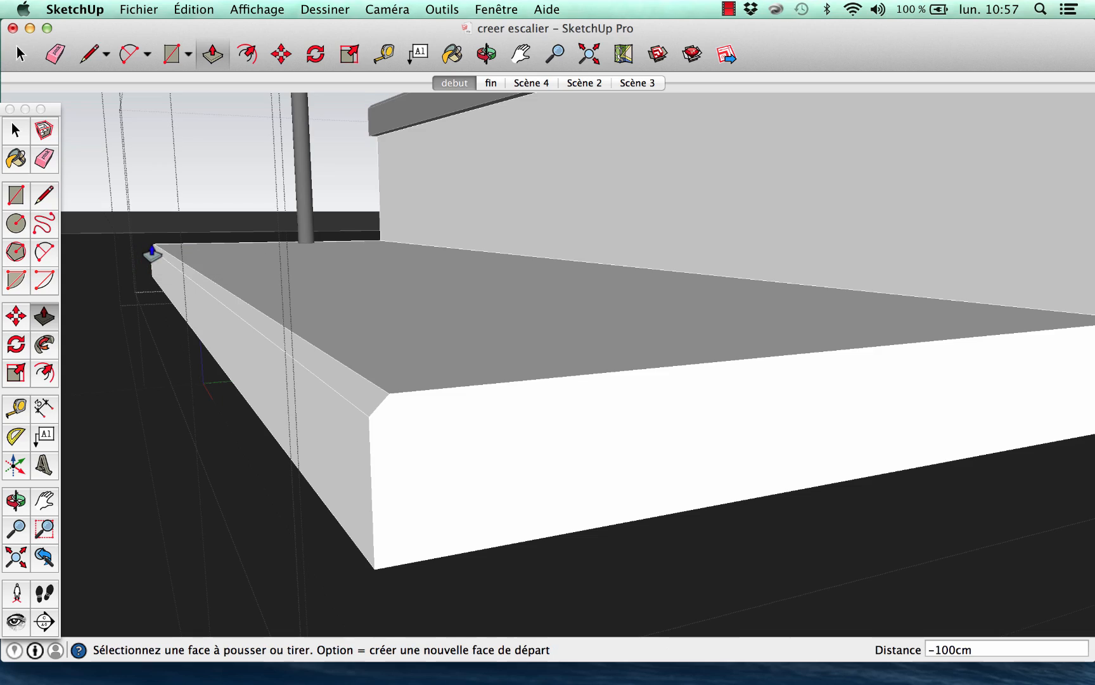
Step: Draw a rectangular strip about 2 cm deep and 100 cm long across the bottom step's tread, near its front edge
middle_click_drag(425, 374, 645, 455)
scroll(841, 455, "down", 3)
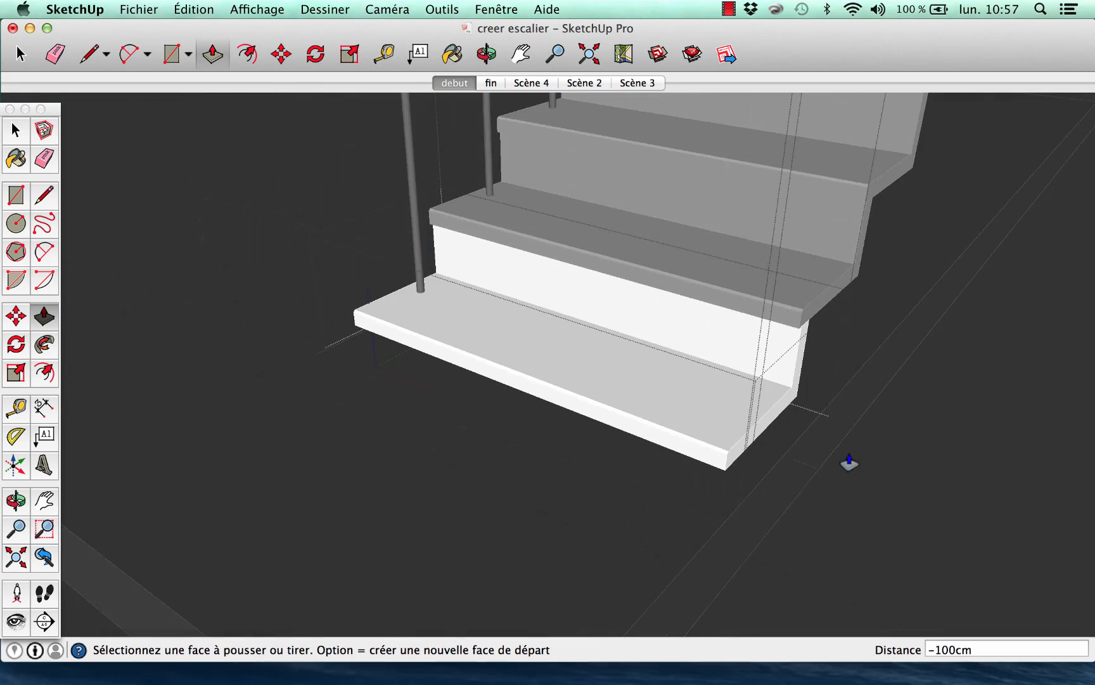
middle_click_drag(479, 317, 618, 423)
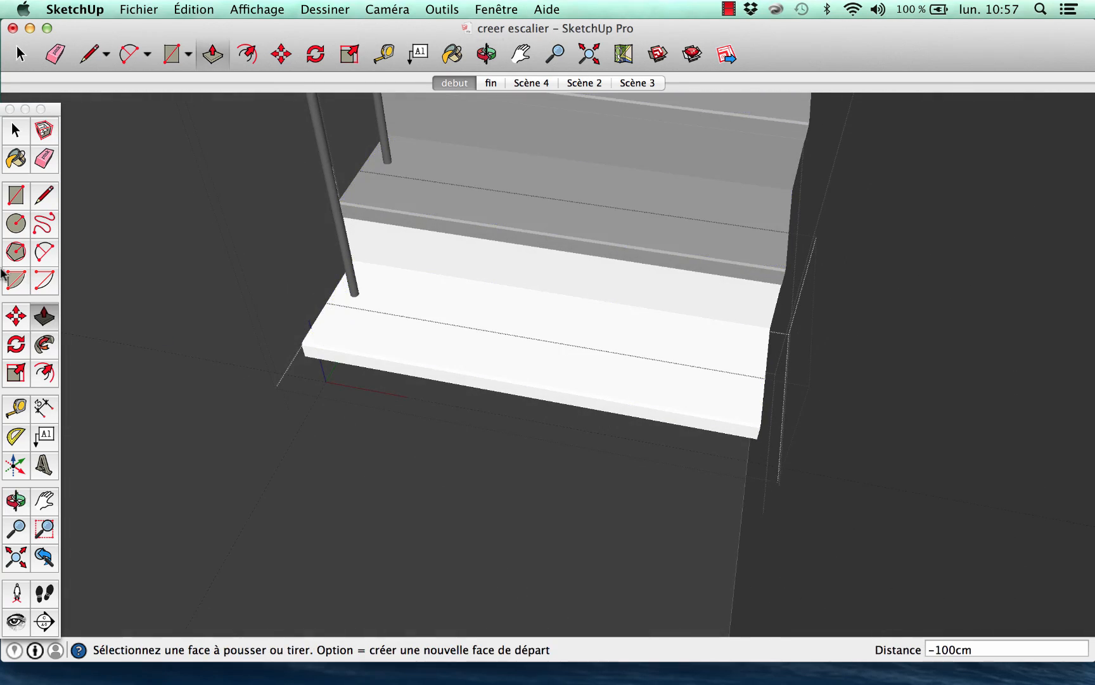
left_click(16, 195)
scroll(411, 349, "up", 5)
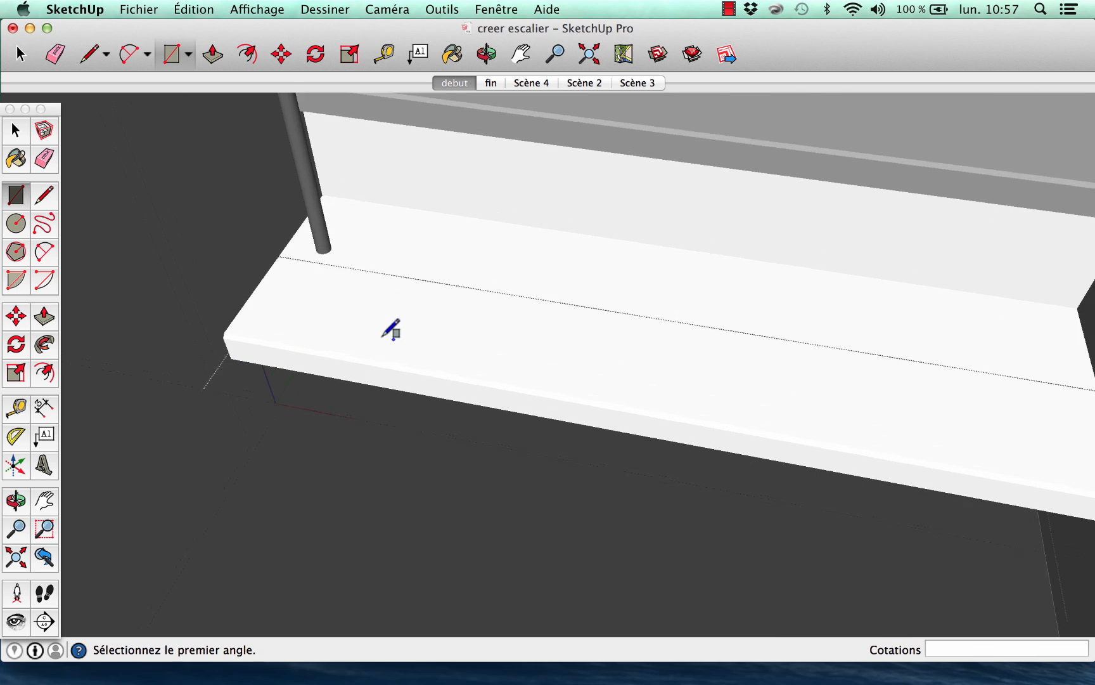
left_click(232, 307)
scroll(655, 379, "down", 2)
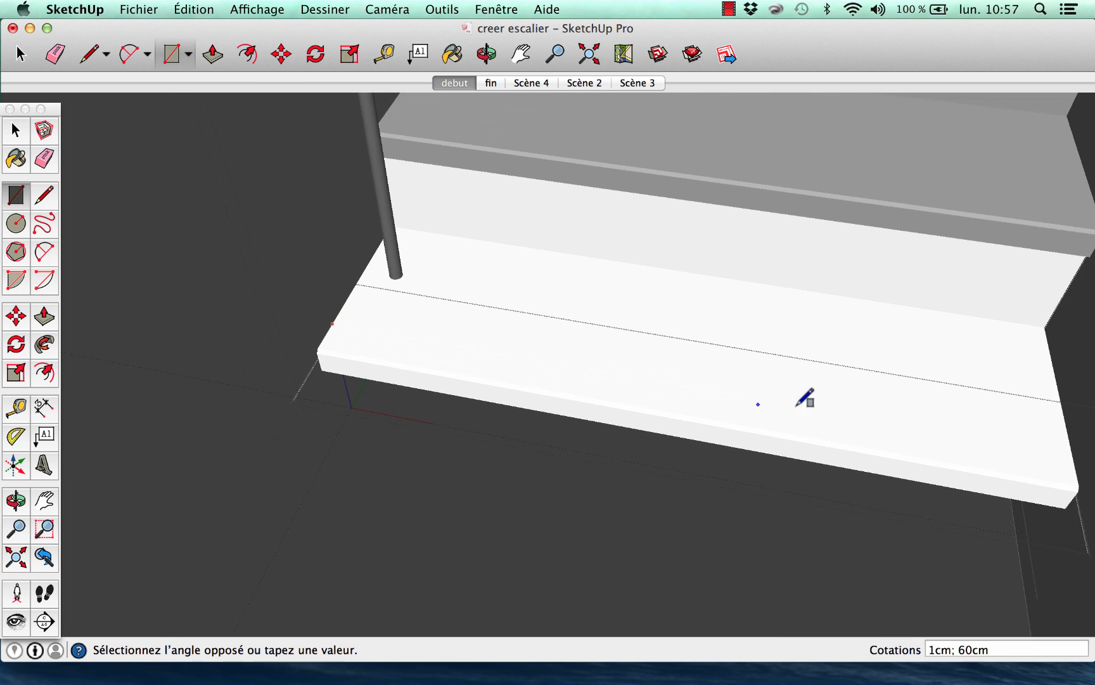
left_click(1082, 477)
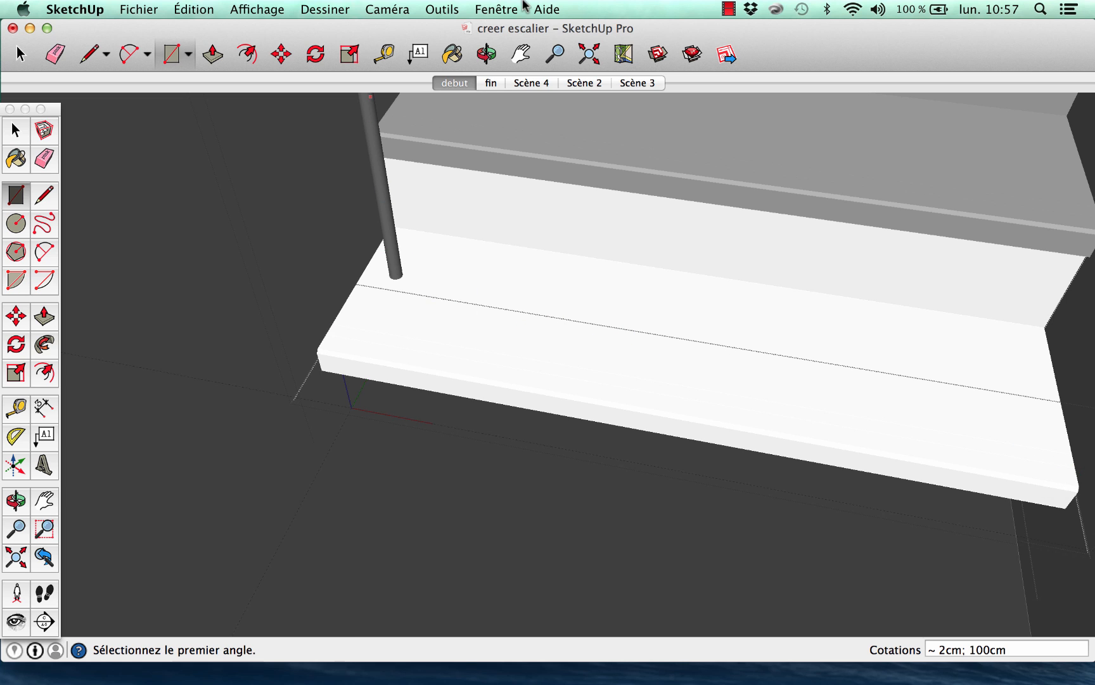
Step: Paint the narrow strip on the tread with the grey Acier colour
left_click(506, 10)
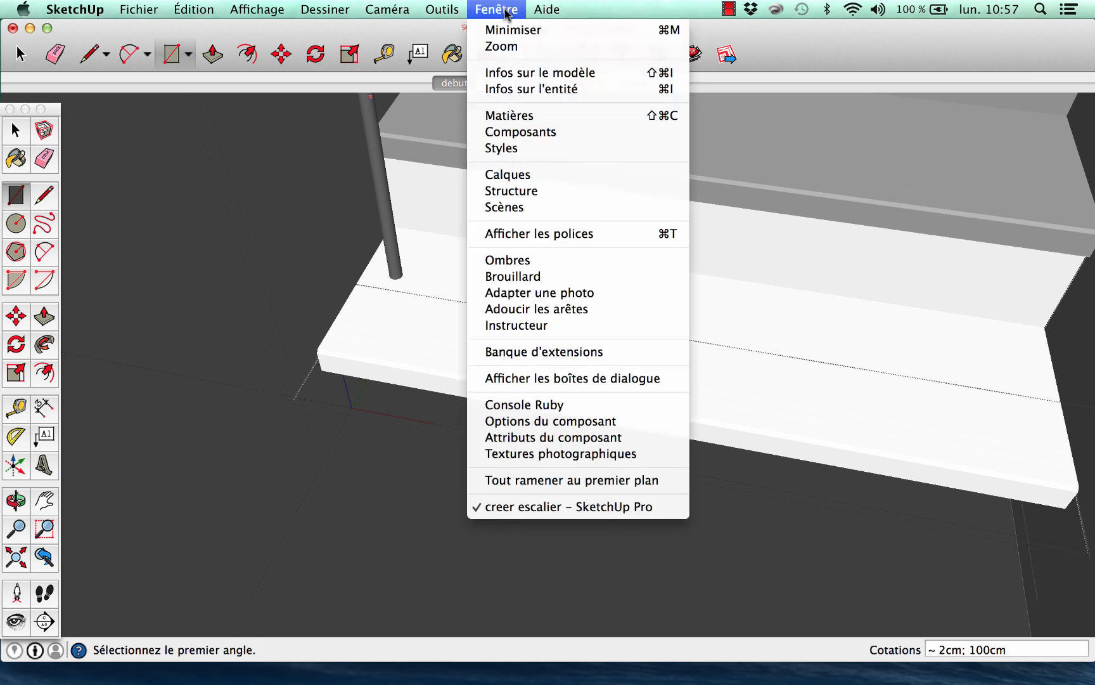
left_click(496, 117)
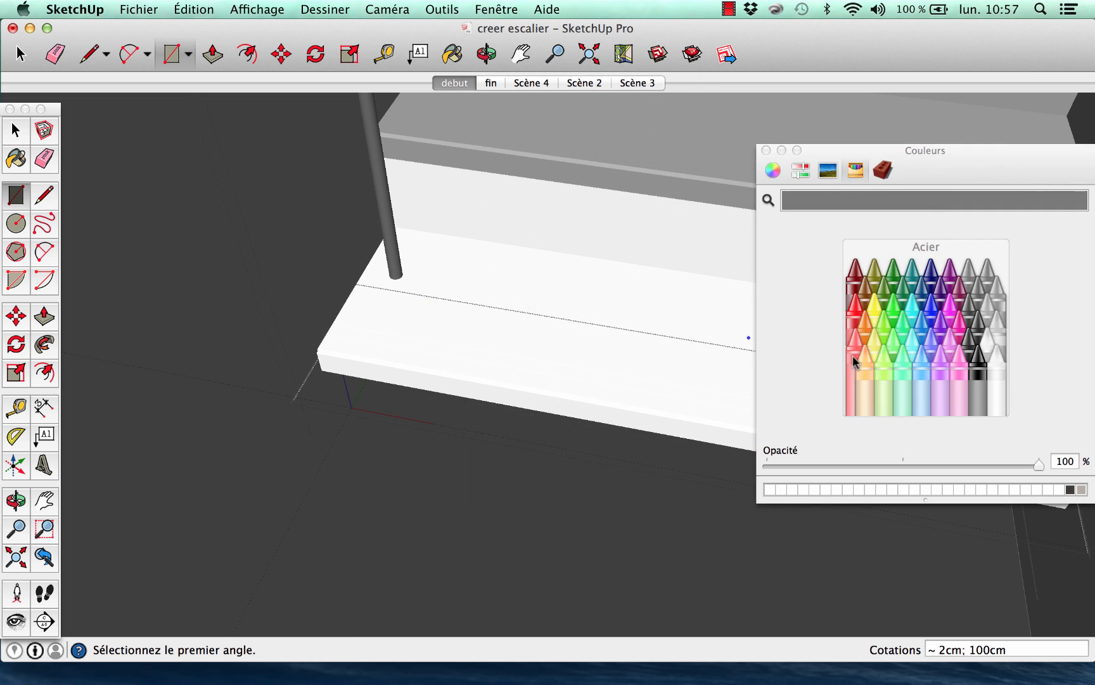
left_click(979, 289)
scroll(627, 381, "up", 1)
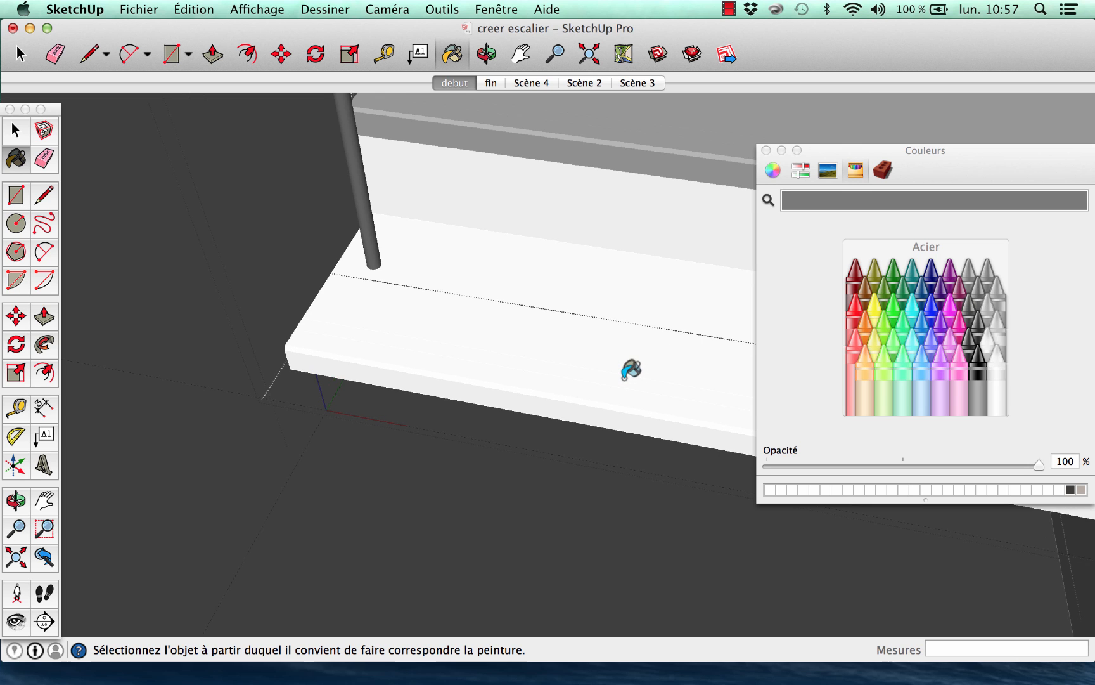
left_click(624, 378)
Step: Finish editing the step component and review the whole staircase between the two slabs
scroll(347, 323, "down", 10)
middle_click_drag(624, 501, 627, 504)
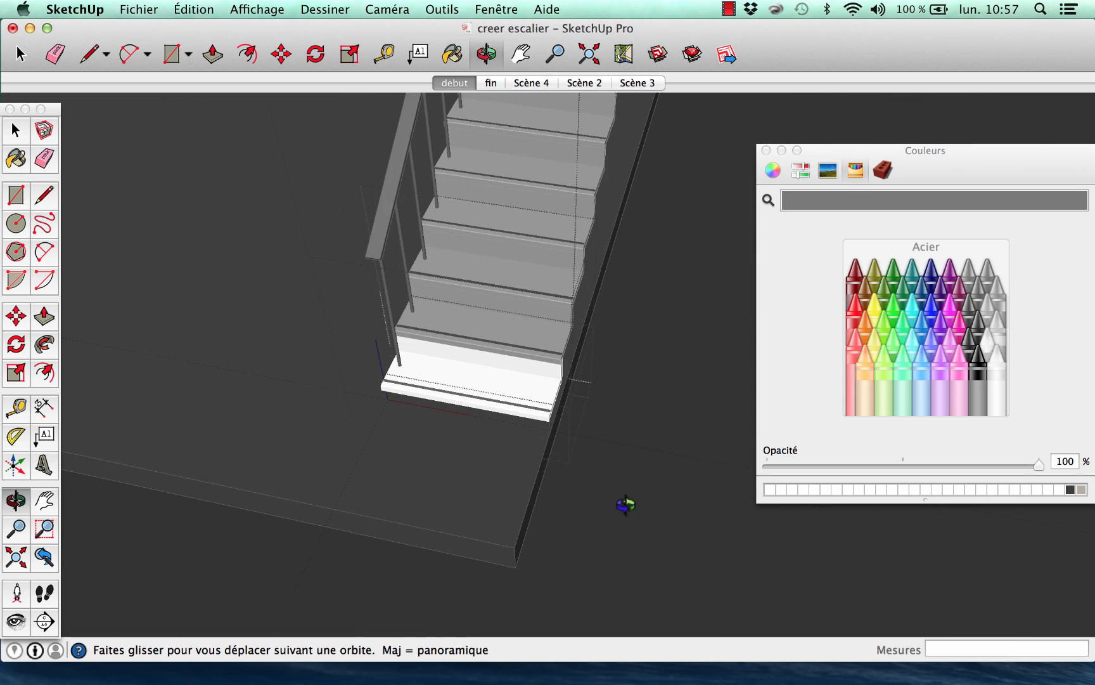
middle_click_drag(627, 504, 520, 526)
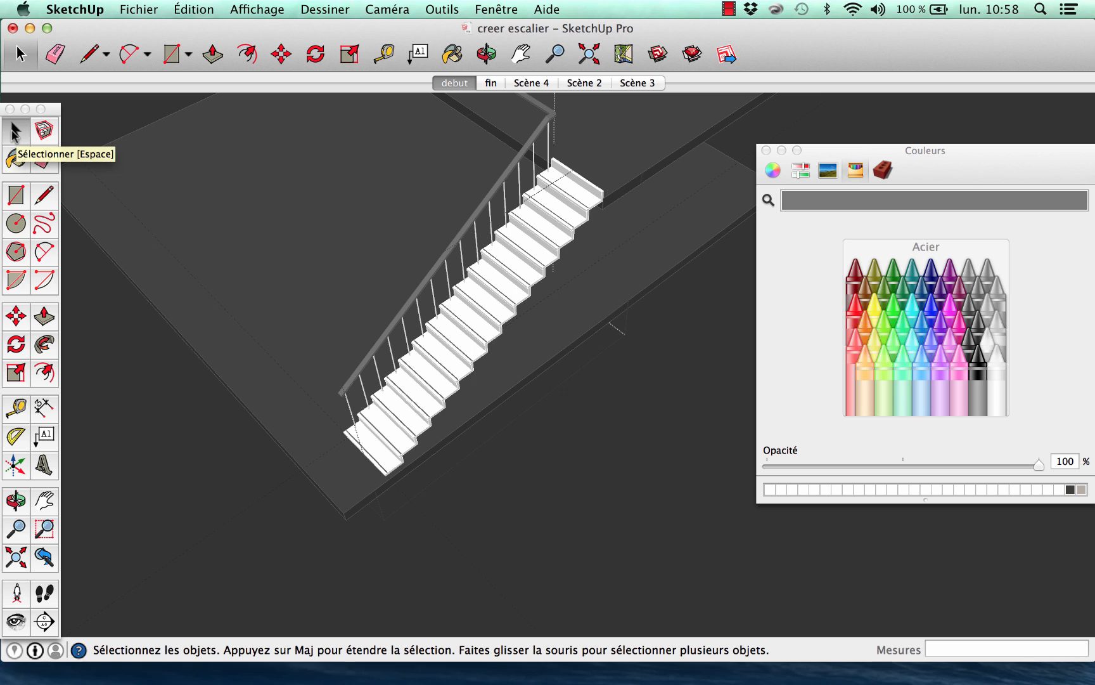
left_click(433, 467)
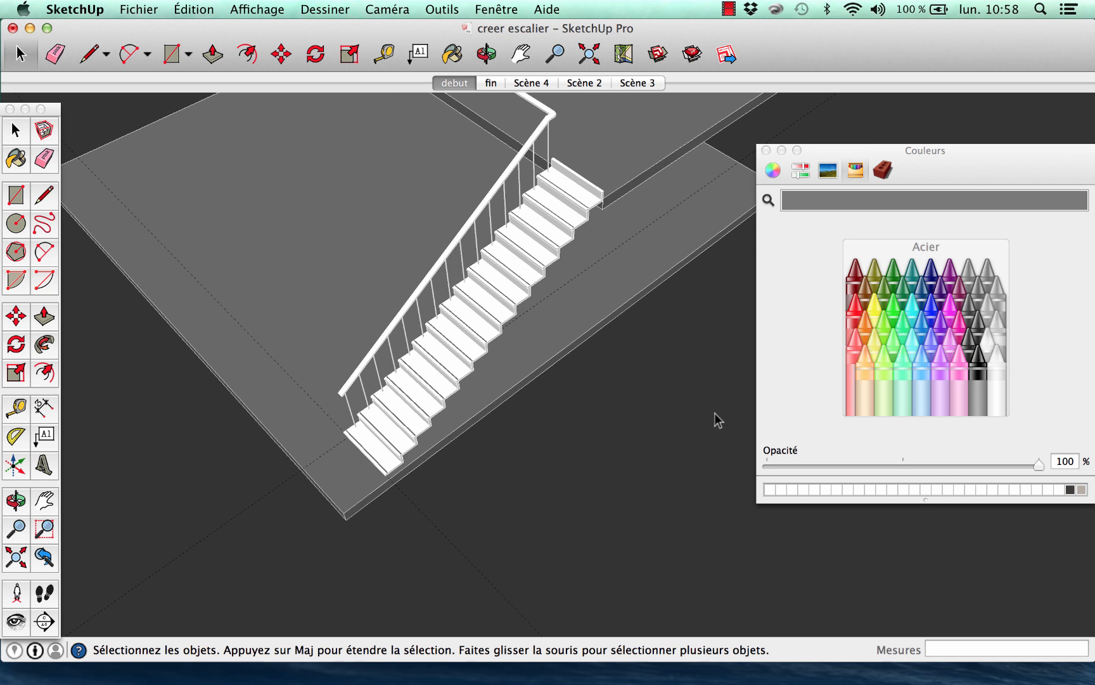
scroll(715, 413, "down", 4)
middle_click_drag(715, 412, 622, 373)
scroll(670, 123, "up", 2)
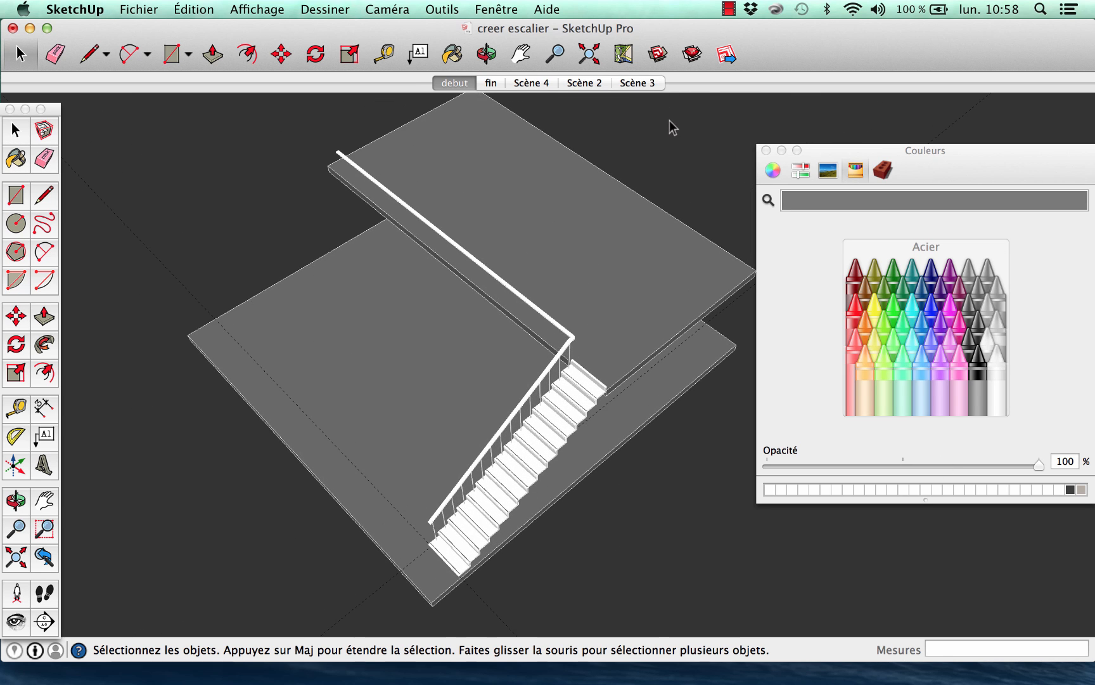